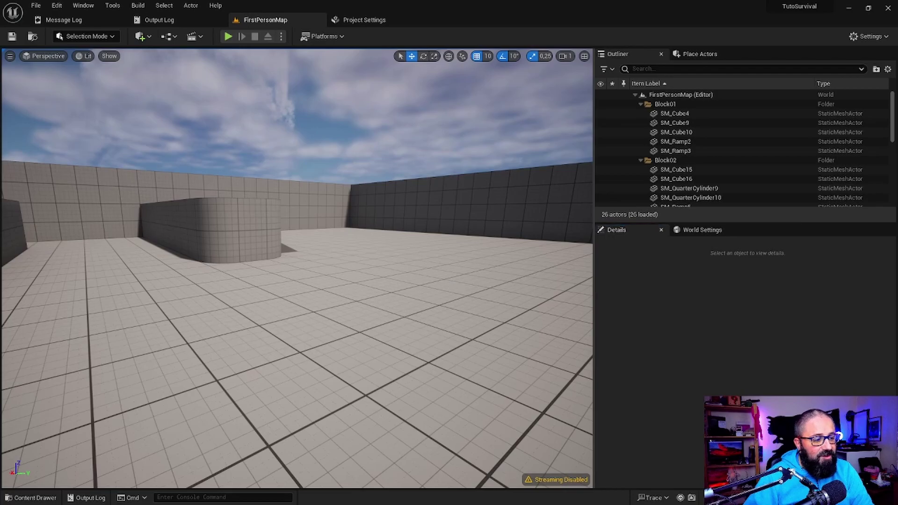
- Move the level viewport around to look at the walls, bench and blocks
{"action": "mouse_move", "coordinate": [453, 288]}
{"action": "right_mouse_down"}
{"action": "mouse_move", "coordinate": [453, 262]}
{"action": "mouse_move", "coordinate": [453, 299]}
{"action": "mouse_move", "coordinate": [453, 285]}
{"action": "right_mouse_up"}
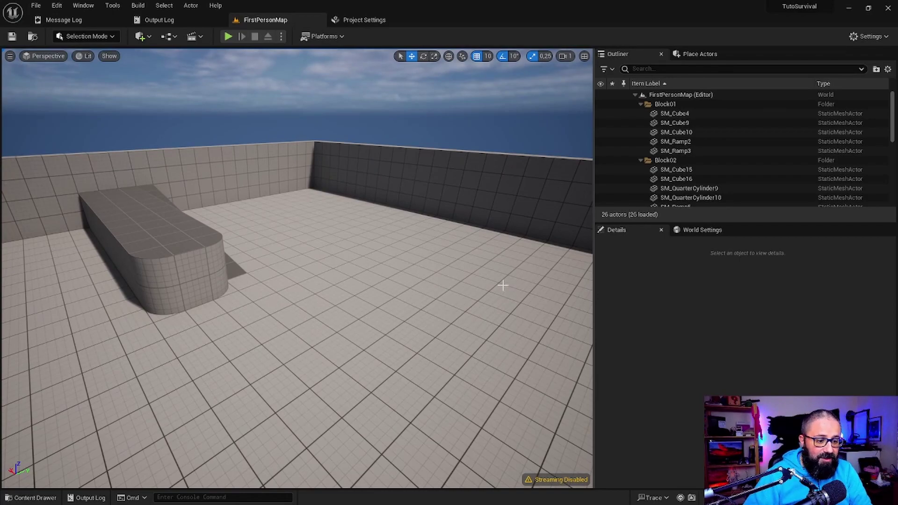
{"action": "right_click_drag", "start_coordinate": [503, 285], "coordinate": [518, 283]}
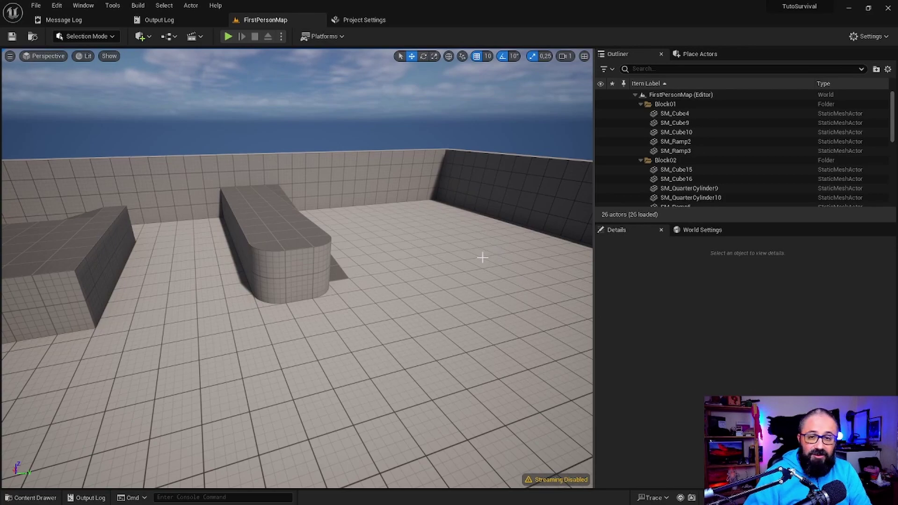
{"action": "right_click_drag", "start_coordinate": [430, 284], "coordinate": [412, 285]}
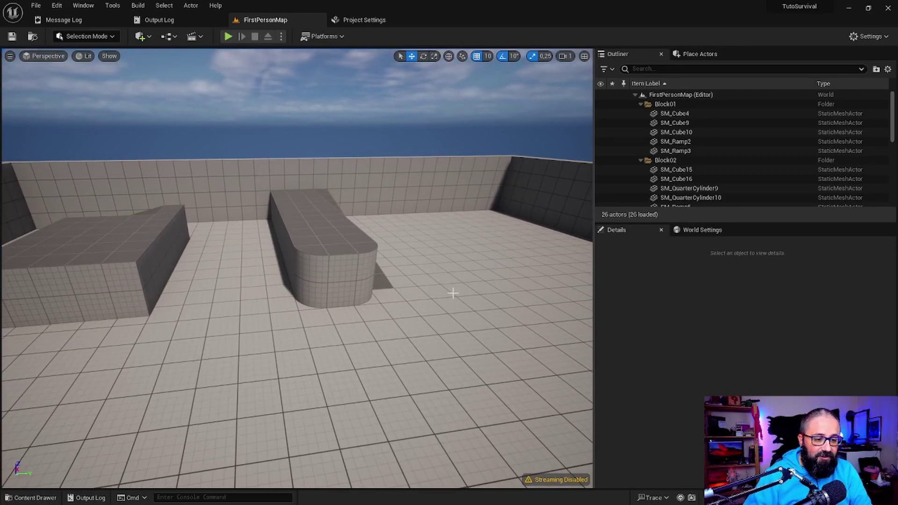
{"action": "mouse_move", "coordinate": [452, 293]}
{"action": "right_mouse_down"}
{"action": "mouse_move", "coordinate": [453, 276]}
{"action": "mouse_move", "coordinate": [471, 297]}
{"action": "right_mouse_up"}
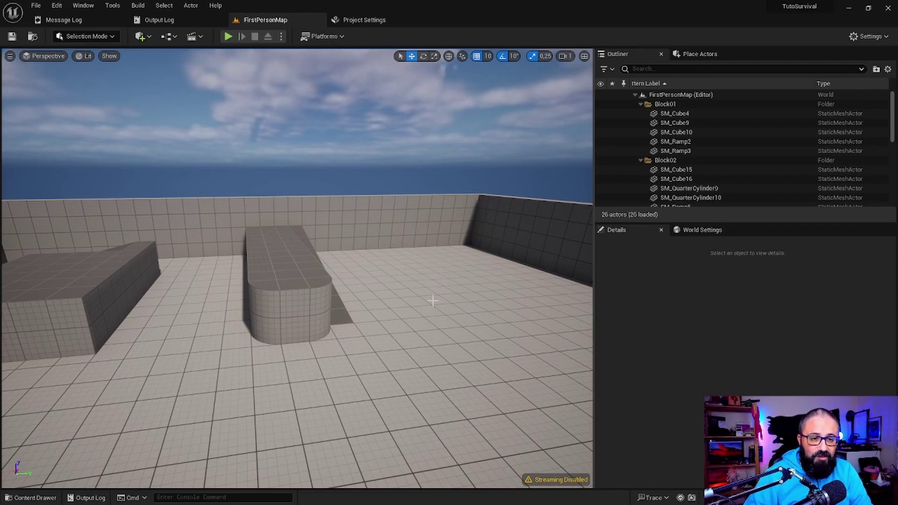
{"action": "right_click_drag", "start_coordinate": [437, 319], "coordinate": [480, 325]}
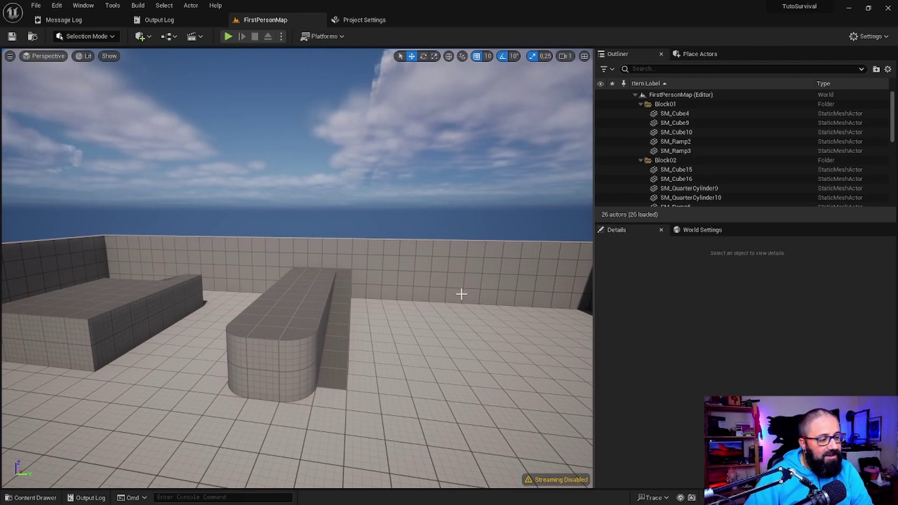
{"action": "right_click_drag", "start_coordinate": [467, 294], "coordinate": [466, 306]}
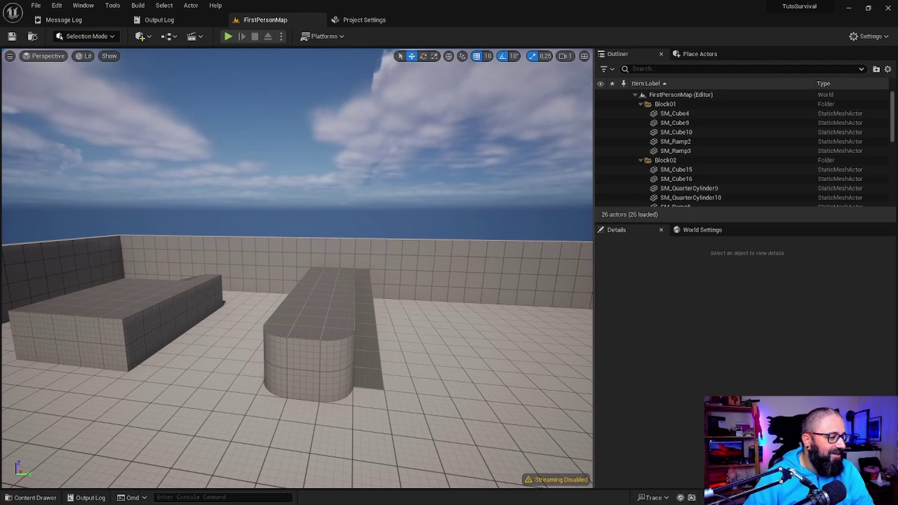
{"action": "right_click_drag", "start_coordinate": [414, 385], "coordinate": [397, 386]}
{"action": "right_click_drag", "start_coordinate": [461, 347], "coordinate": [451, 347]}
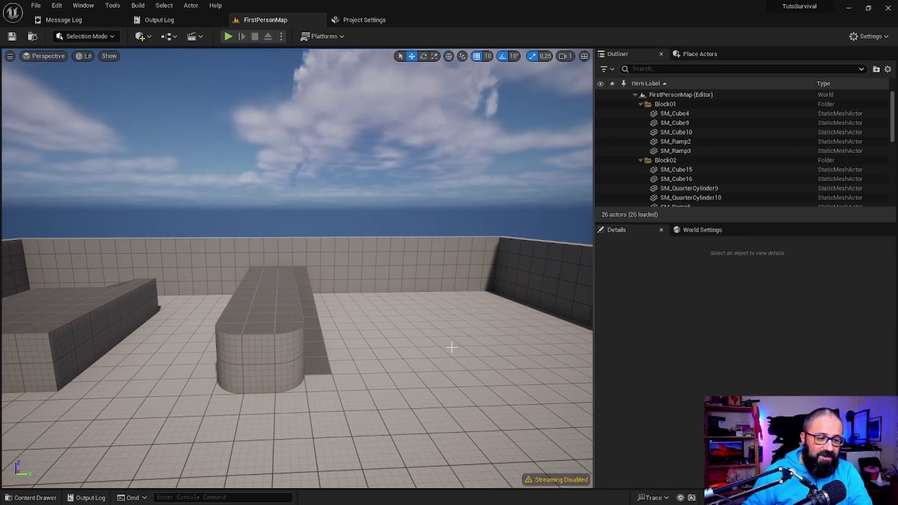
{"action": "right_click_drag", "start_coordinate": [364, 348], "coordinate": [360, 348]}
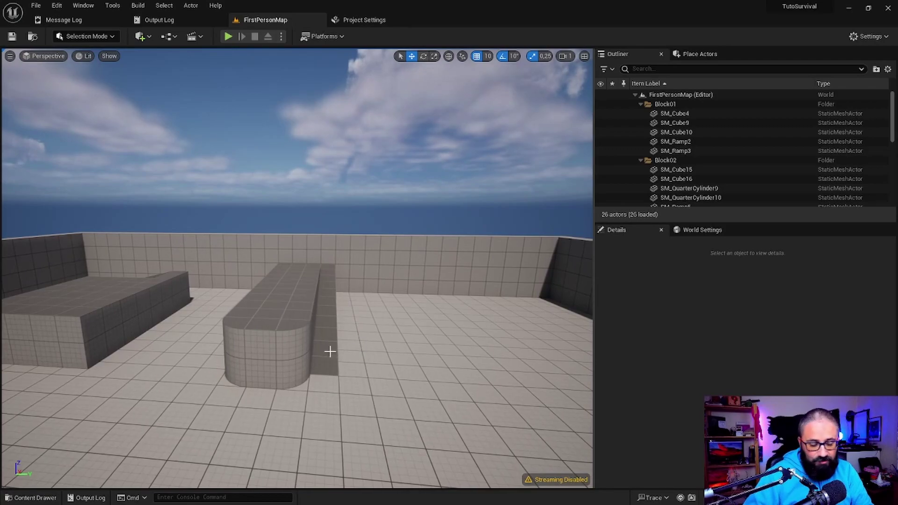
{"action": "mouse_move", "coordinate": [340, 380]}
{"action": "right_mouse_down"}
{"action": "mouse_move", "coordinate": [328, 341]}
{"action": "mouse_move", "coordinate": [321, 343]}
{"action": "right_mouse_up"}
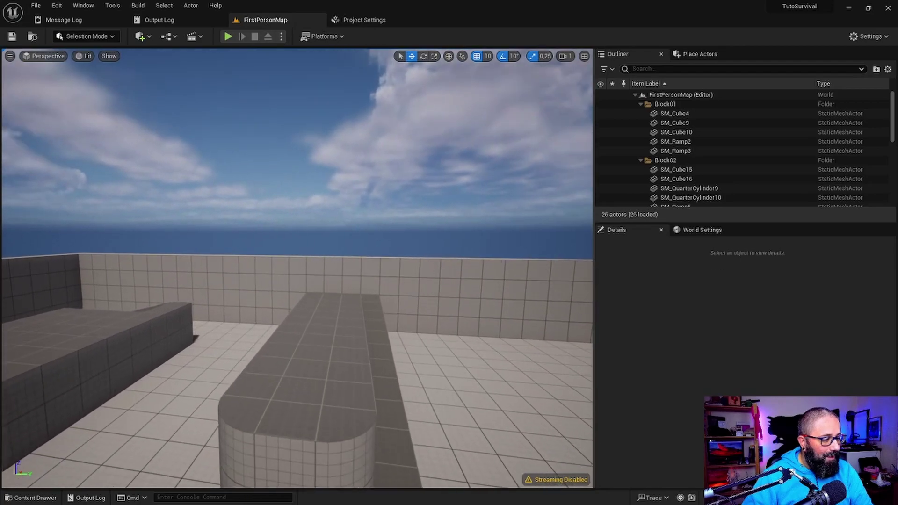
- Open Project Settings on the Engine > Input page
{"action": "left_click", "coordinate": [55, 6]}
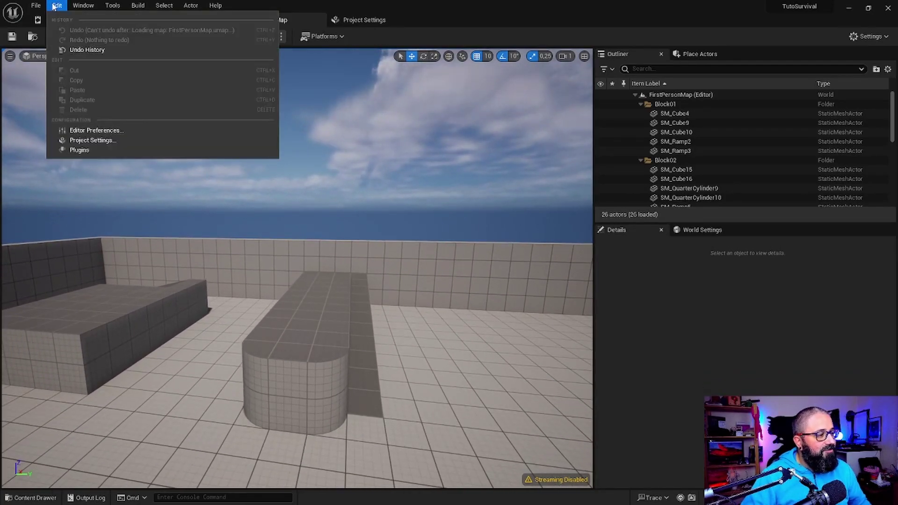
{"action": "left_click", "coordinate": [54, 5]}
{"action": "left_click", "coordinate": [58, 6]}
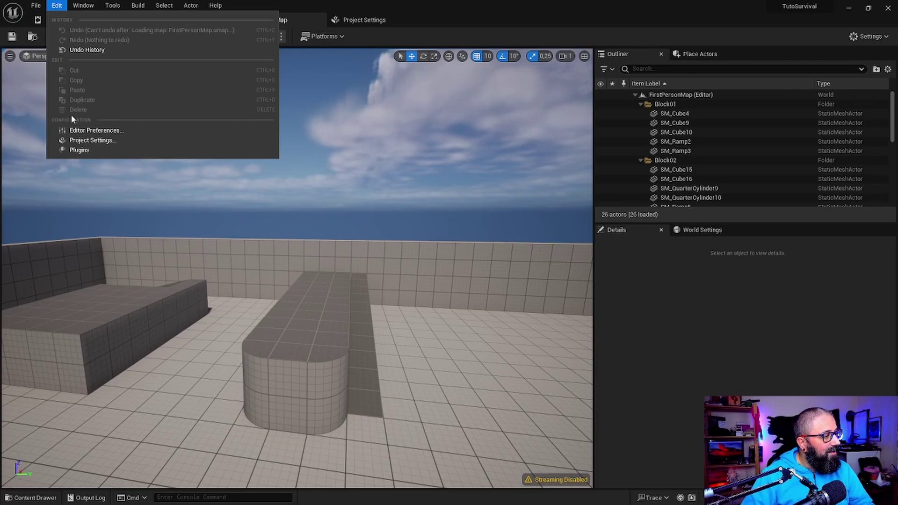
{"action": "left_click", "coordinate": [97, 142]}
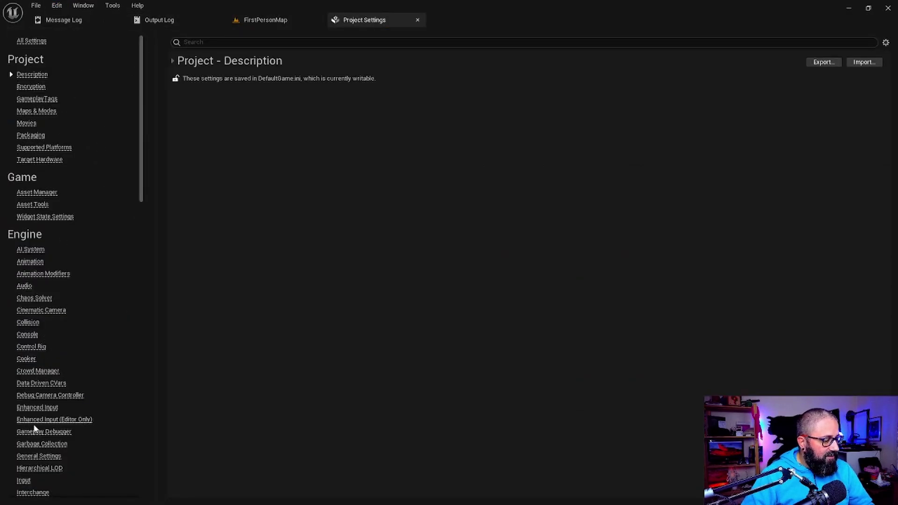
{"action": "left_click", "coordinate": [23, 481]}
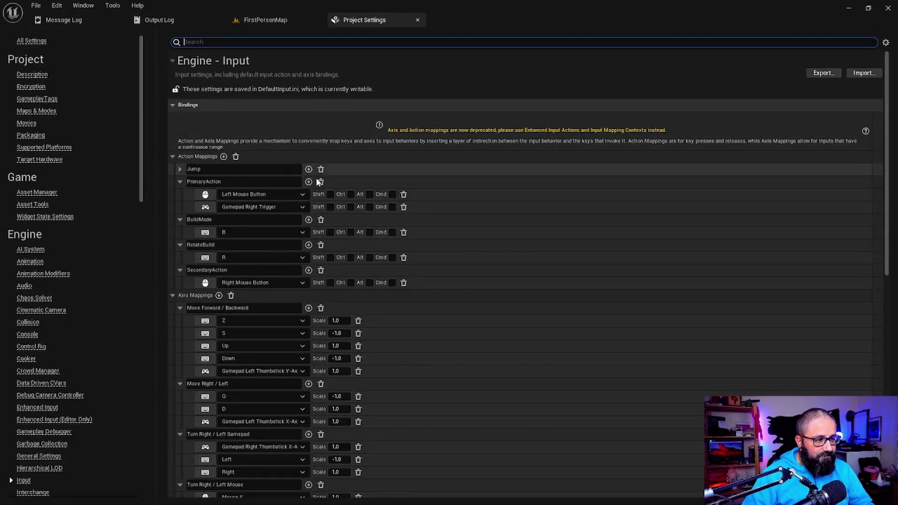
- Collapse the PrimaryAction, BuildMode, RotateBuild, SecondaryAction and Move Forward/Backward mappings
{"action": "scroll", "coordinate": [337, 153], "scroll_direction": "down", "scroll_amount": 1}
{"action": "left_click", "coordinate": [181, 152]}
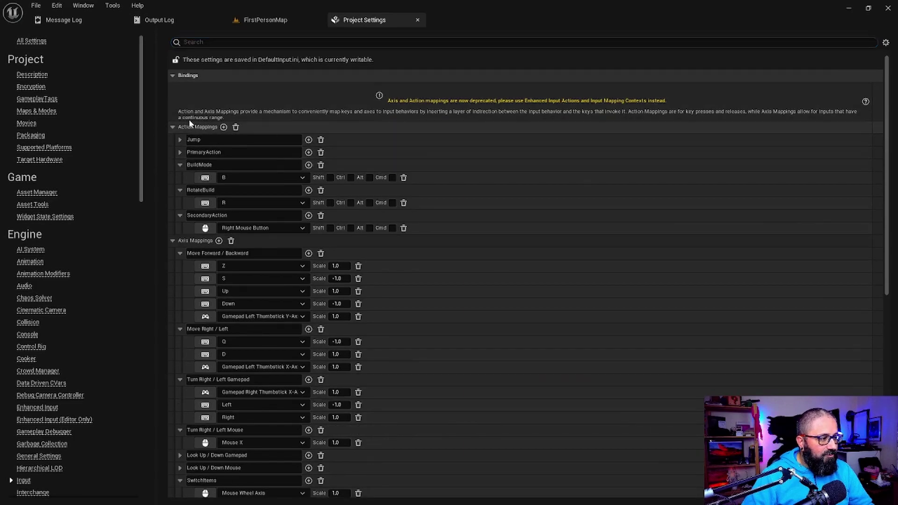
{"action": "left_click", "coordinate": [180, 165]}
{"action": "left_click", "coordinate": [181, 178]}
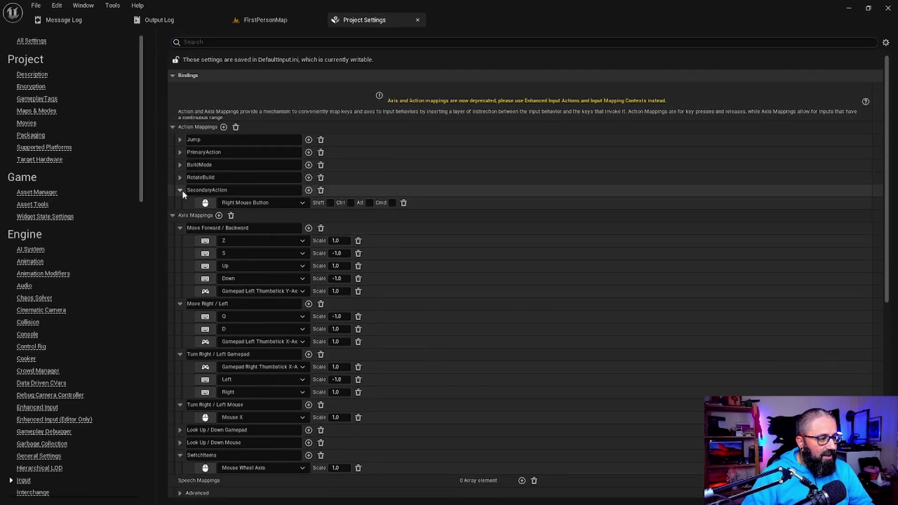
{"action": "left_click", "coordinate": [181, 190]}
{"action": "left_click", "coordinate": [180, 215]}
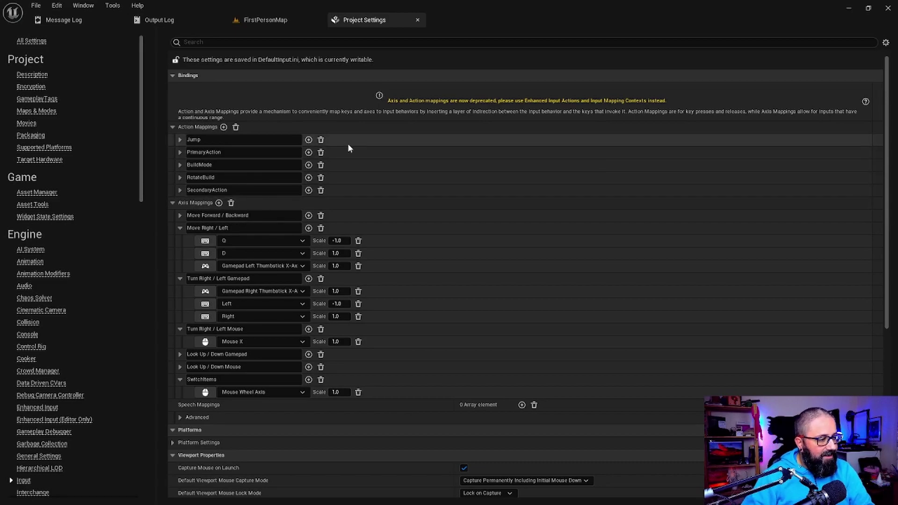
{"action": "scroll", "coordinate": [311, 194], "scroll_direction": "up", "scroll_amount": 2}
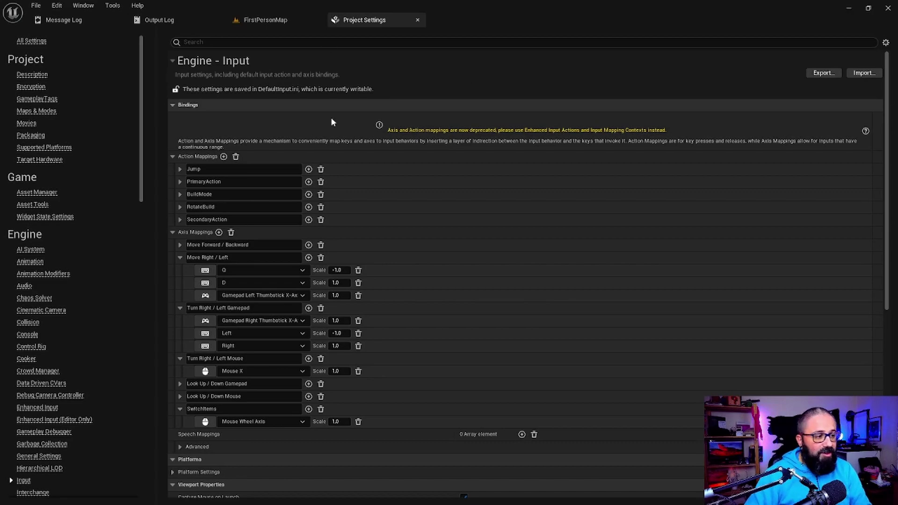
{"action": "left_click", "coordinate": [428, 69]}
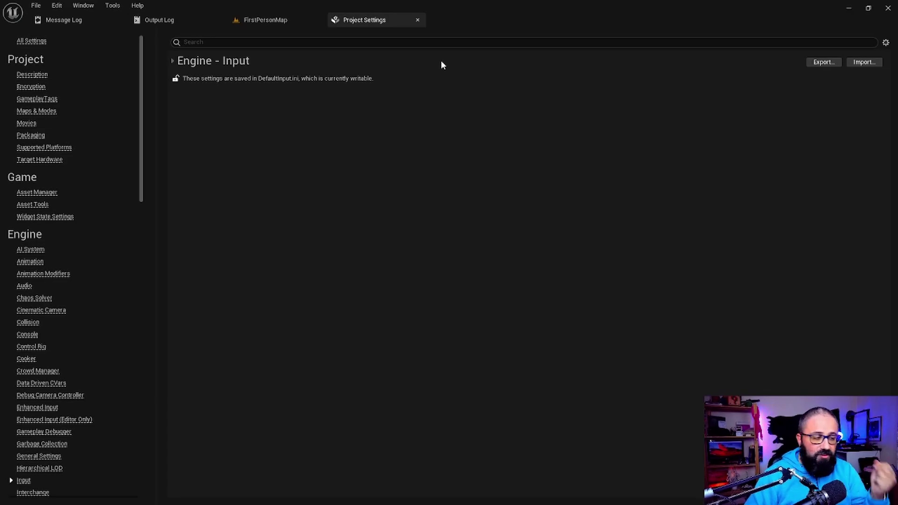
{"action": "left_click", "coordinate": [235, 62]}
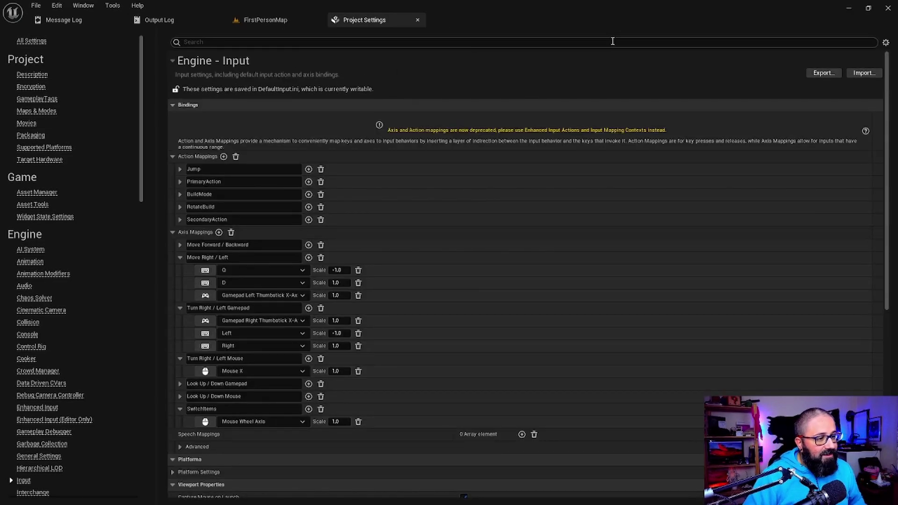
{"action": "left_click", "coordinate": [418, 21]}
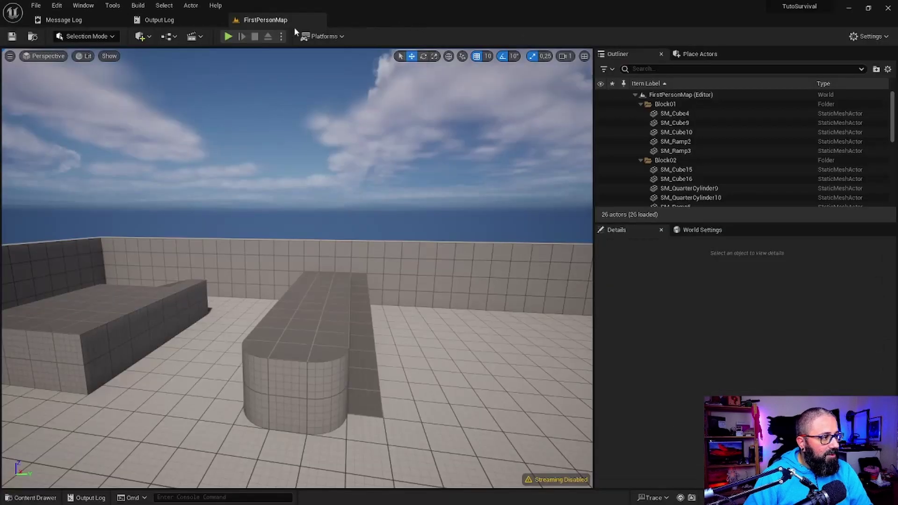
{"action": "left_click", "coordinate": [57, 6]}
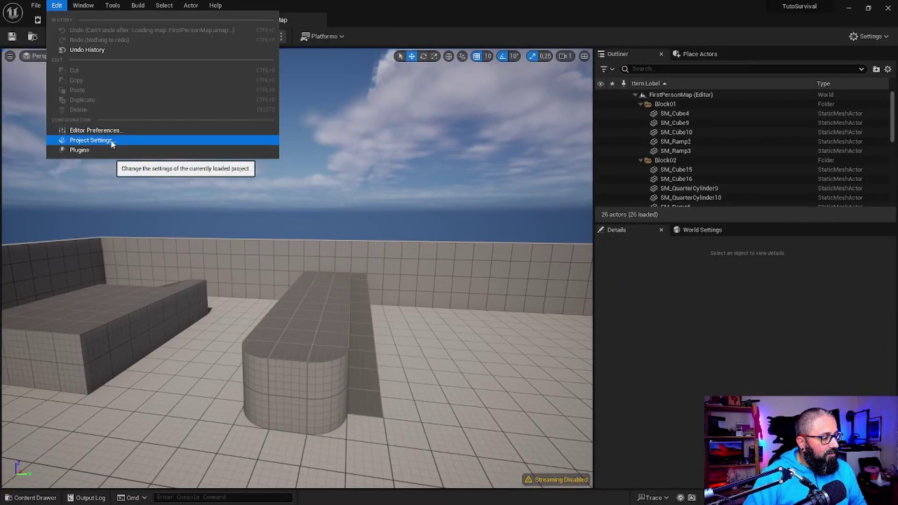
{"action": "left_click", "coordinate": [96, 149]}
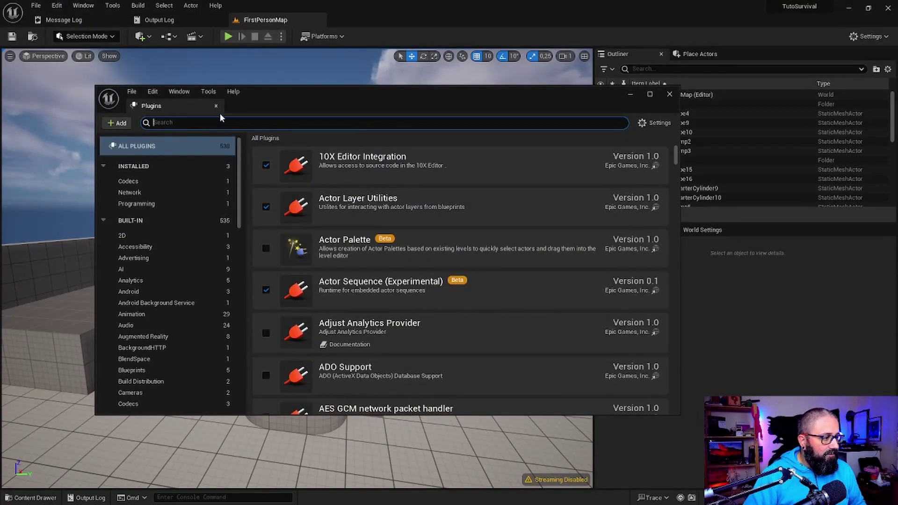
{"action": "type", "text": "enhanced"}
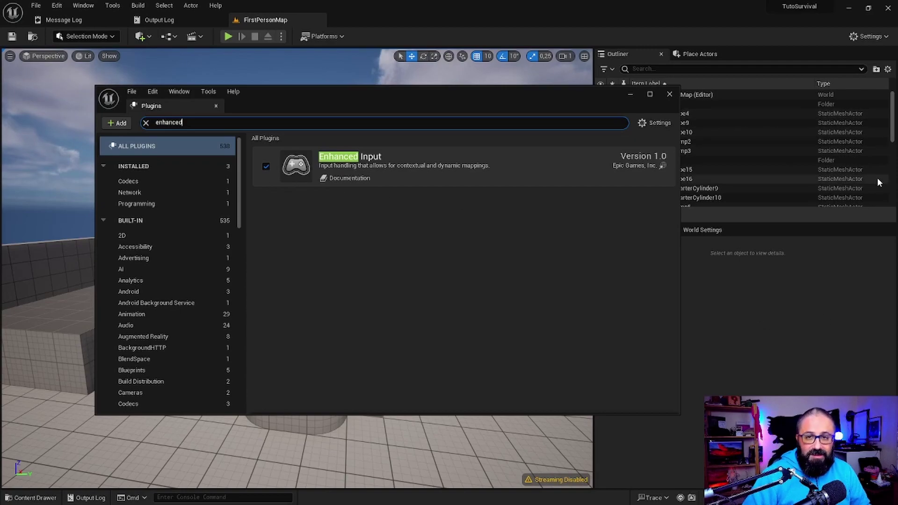
{"action": "left_click", "coordinate": [669, 95]}
{"action": "right_click_drag", "start_coordinate": [417, 279], "coordinate": [417, 273]}
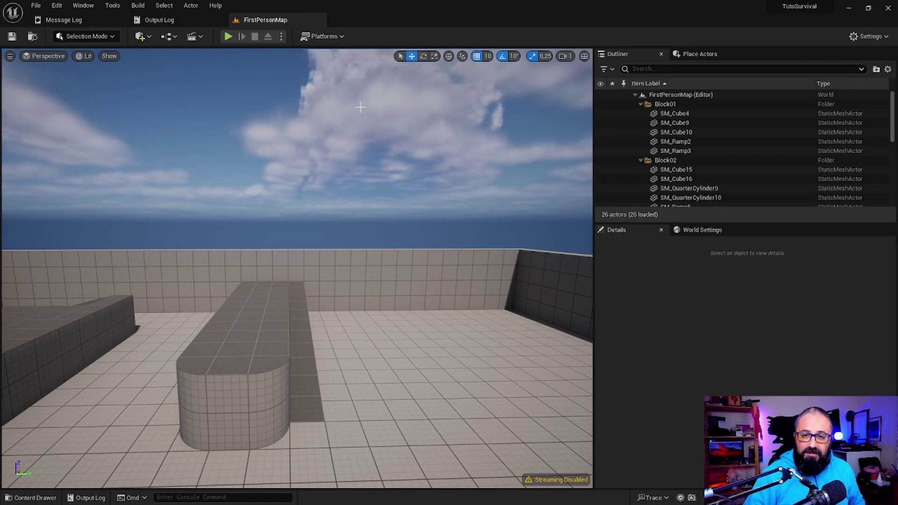
- Create a folder named INPUTS in FirstPerson/Blueprints and open it
{"action": "key", "text": "ctrl+space"}
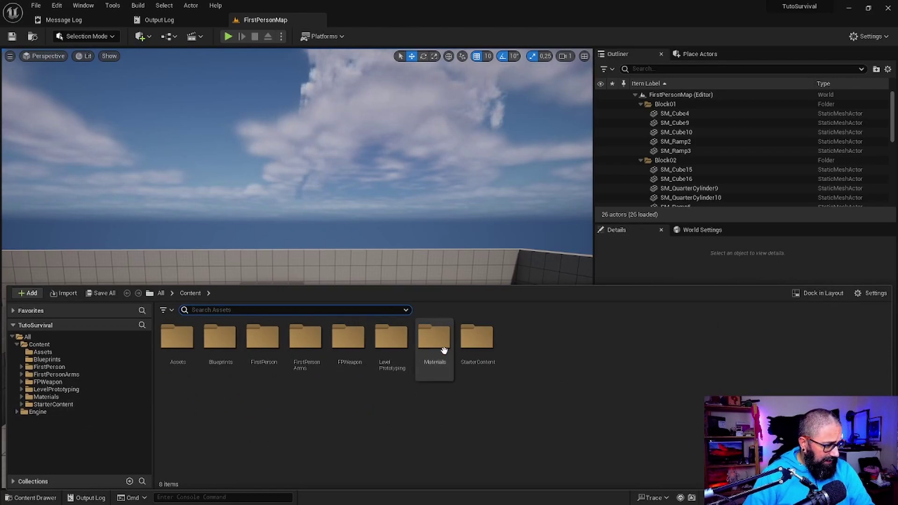
{"action": "double_click", "coordinate": [263, 344]}
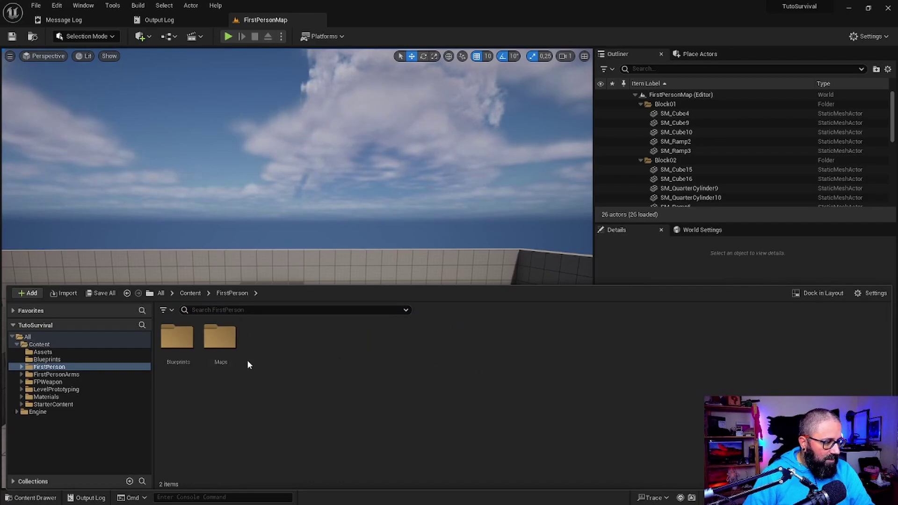
{"action": "double_click", "coordinate": [178, 338]}
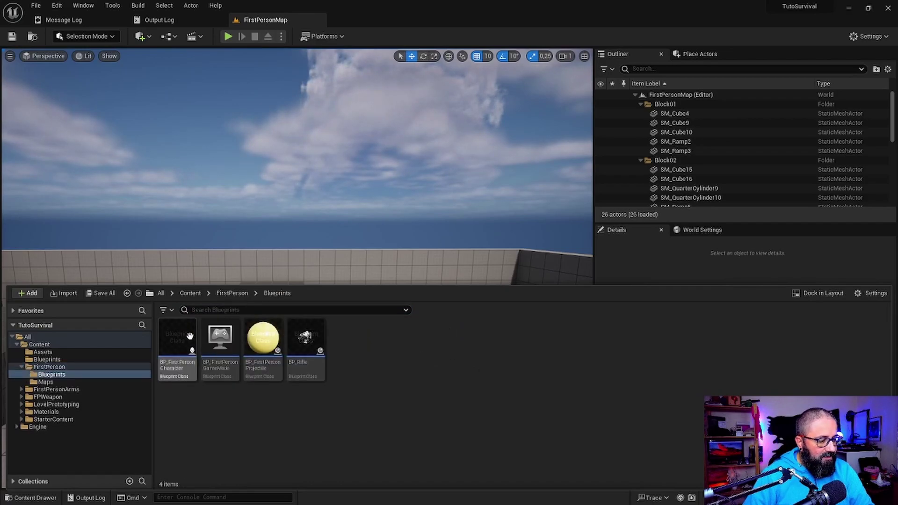
{"action": "right_click", "coordinate": [387, 344]}
{"action": "left_click", "coordinate": [449, 209]}
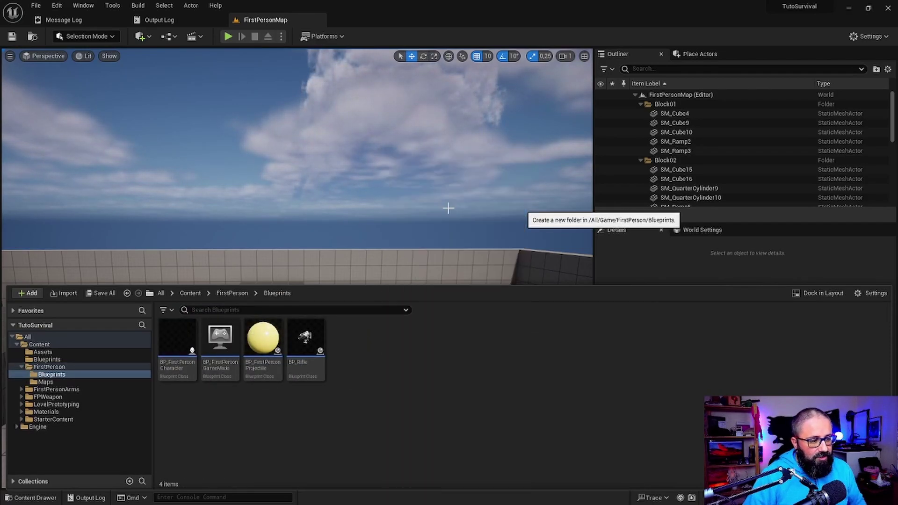
{"action": "type", "text": "INP"}
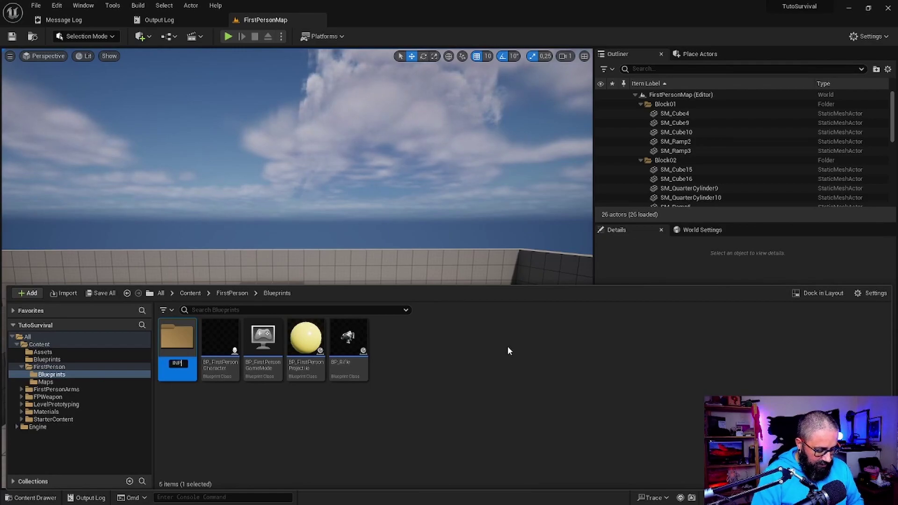
{"action": "type", "text": "UTS"}
{"action": "key", "text": "Return"}
{"action": "key", "text": "Return"}
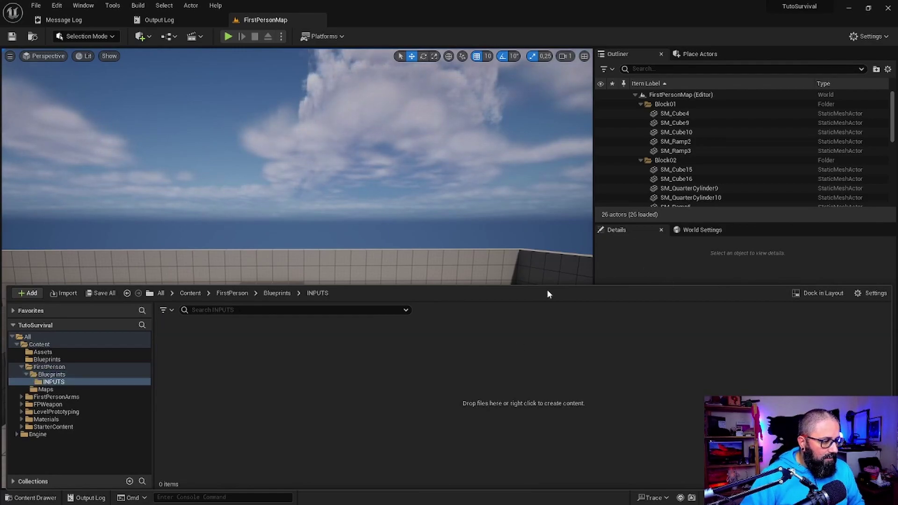
- Add a new subfolder named ACTIONS inside INPUTS
{"action": "right_click", "coordinate": [302, 379]}
{"action": "left_click", "coordinate": [340, 85]}
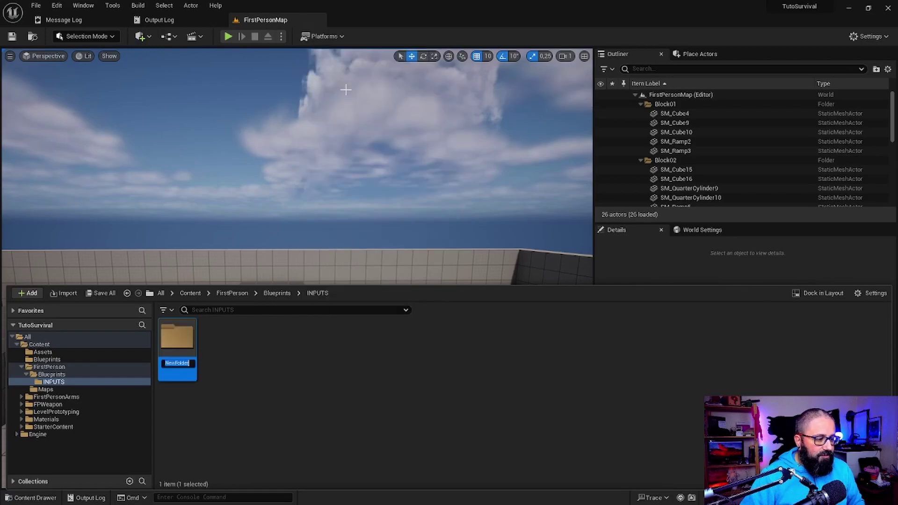
{"action": "type", "text": "ACTIONS"}
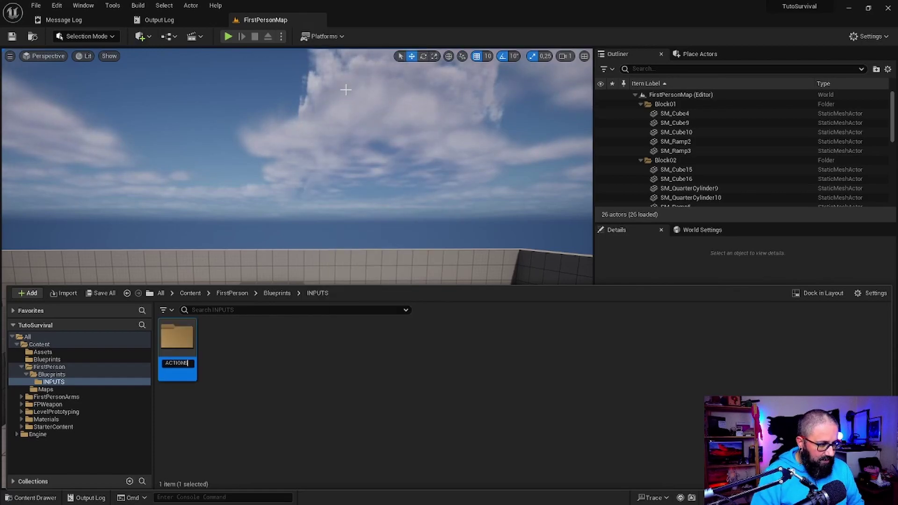
{"action": "key", "text": "Return"}
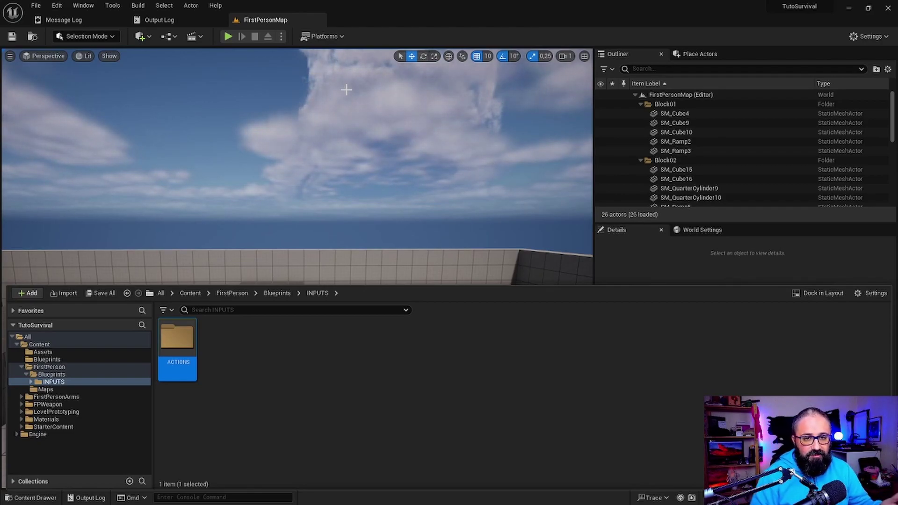
- Create an Input > Input Mapping Context asset in INPUTS named IMC_Building
{"action": "left_click", "coordinate": [289, 353]}
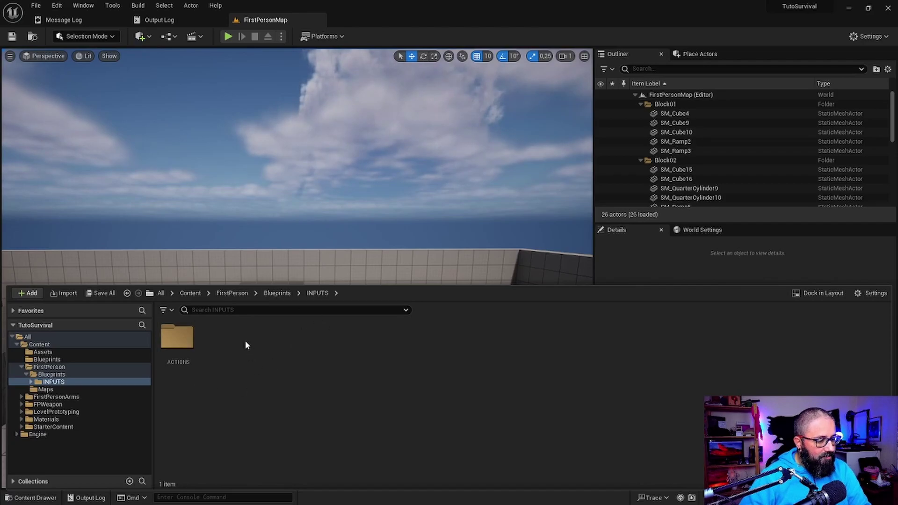
{"action": "right_click", "coordinate": [224, 347]}
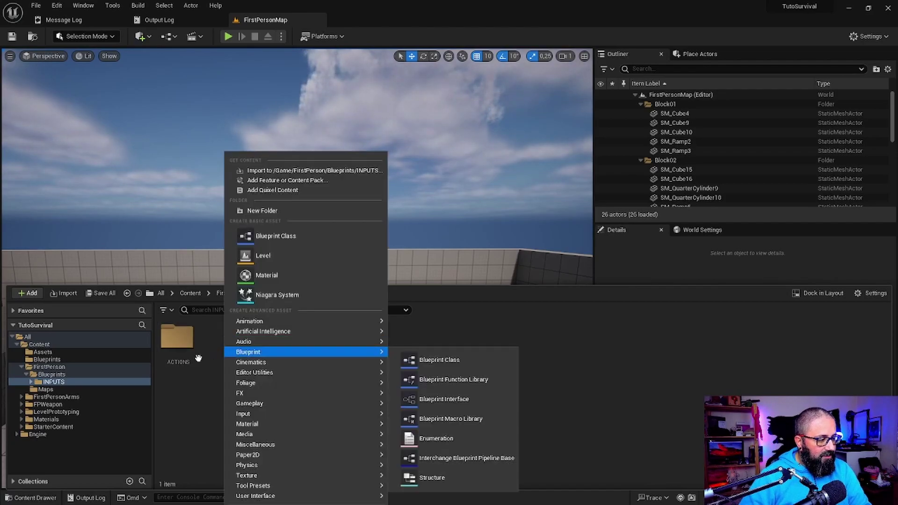
{"action": "left_click", "coordinate": [203, 387]}
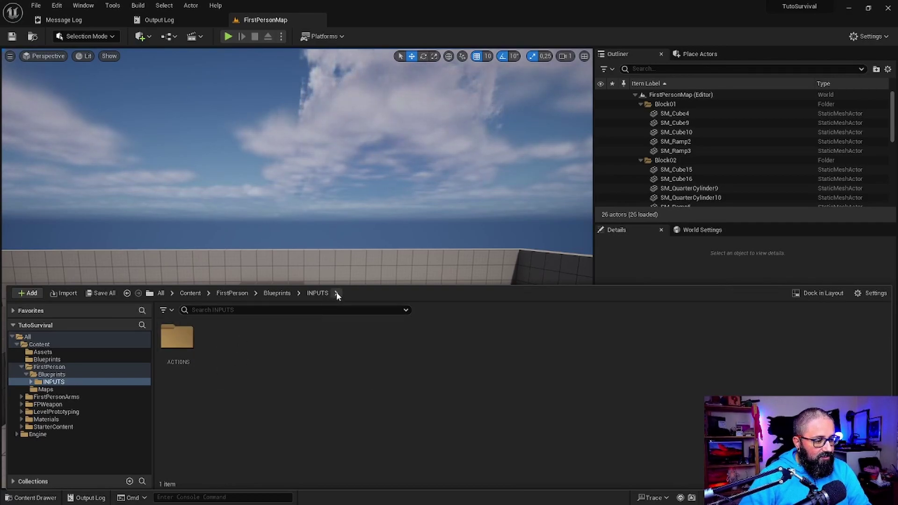
{"action": "right_click", "coordinate": [251, 349]}
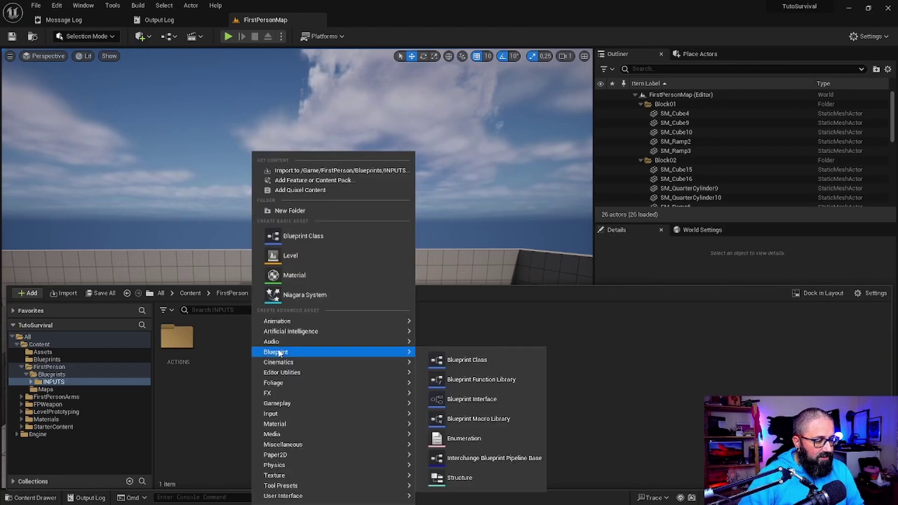
{"action": "mouse_move", "coordinate": [324, 415]}
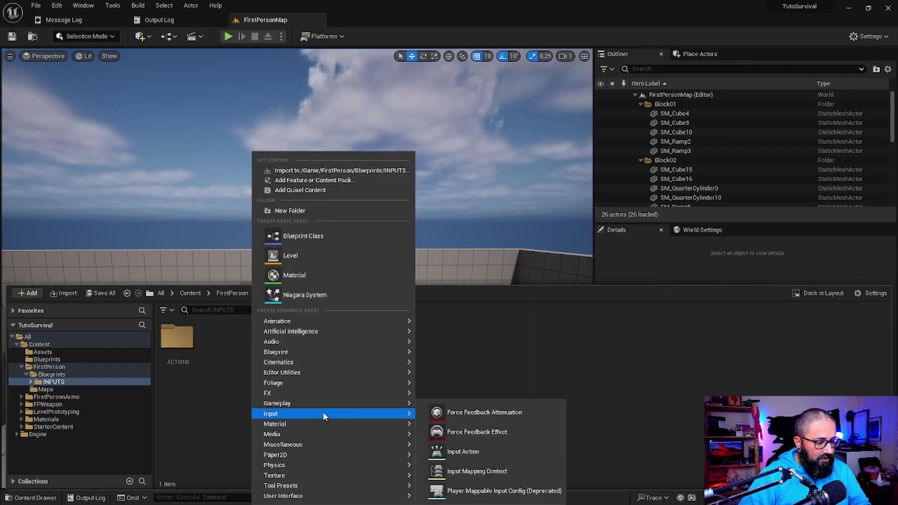
{"action": "left_click", "coordinate": [508, 475]}
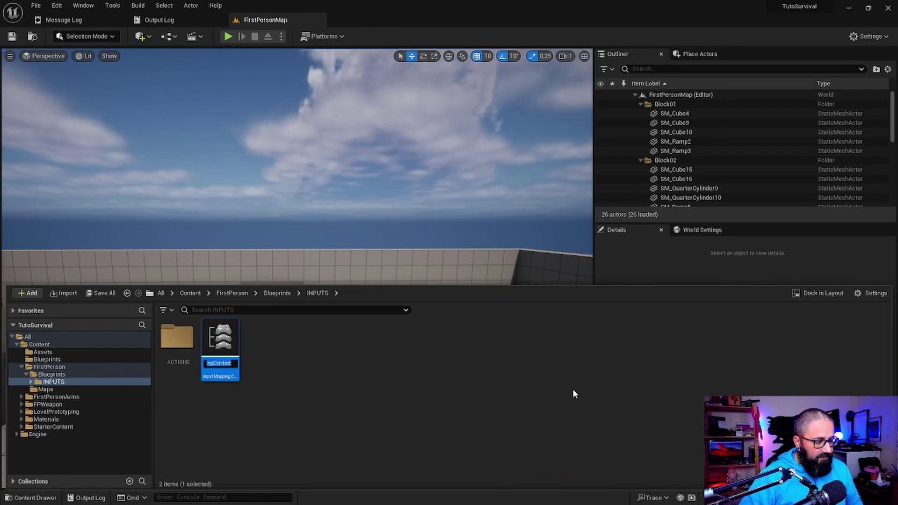
{"action": "type", "text": "IMC"}
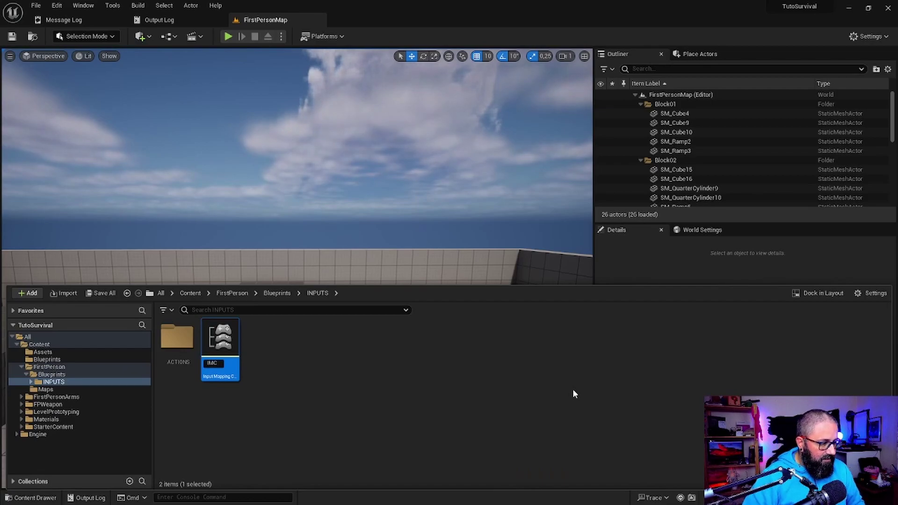
{"action": "type", "text": "_"}
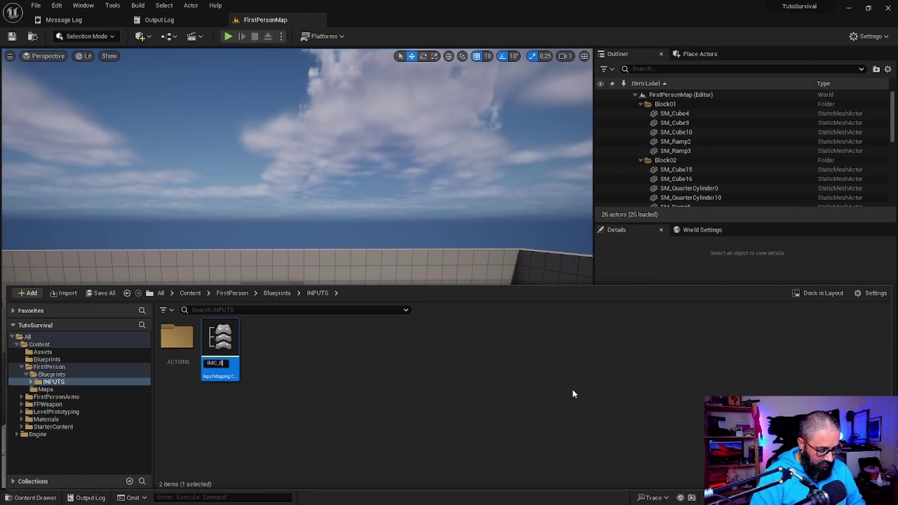
{"action": "type", "text": "Building"}
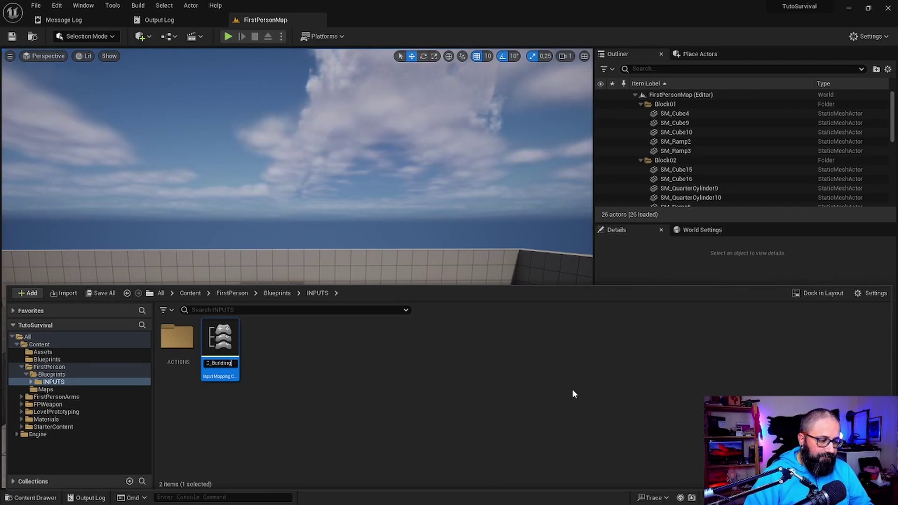
{"action": "key", "text": "Return"}
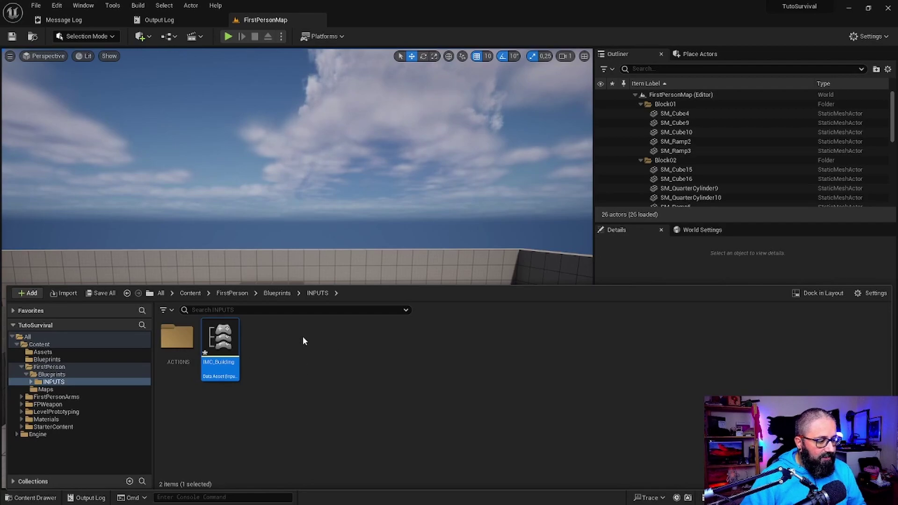
{"action": "left_click", "coordinate": [292, 356]}
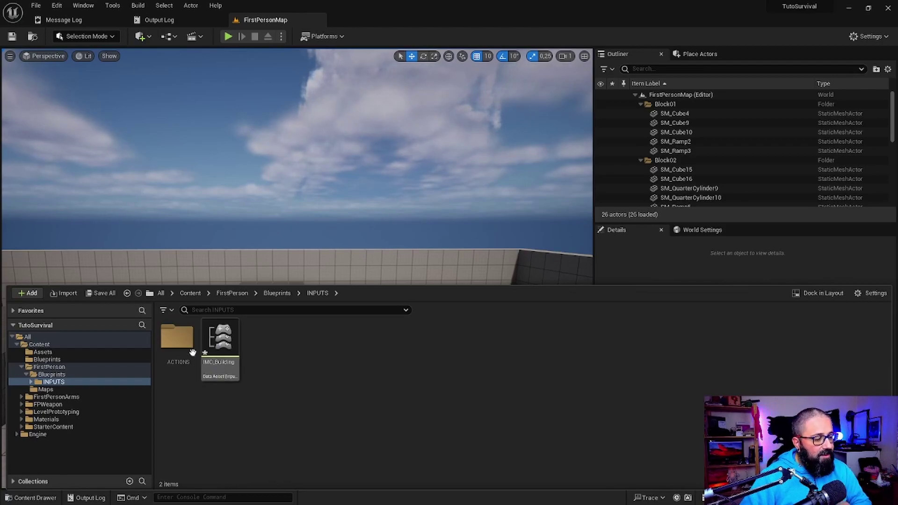
- Inside ACTIONS, create an Input > Input Action asset named IA_Test
{"action": "double_click", "coordinate": [173, 338]}
{"action": "right_click", "coordinate": [234, 357]}
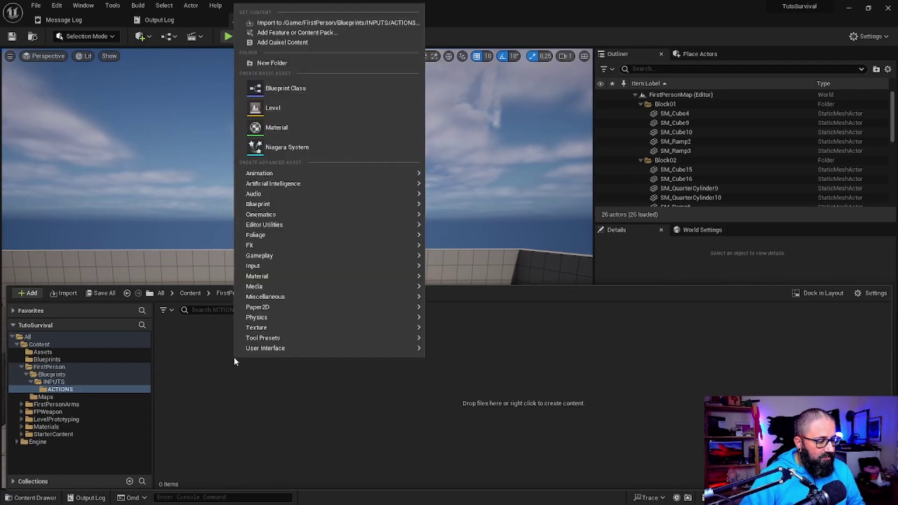
{"action": "mouse_move", "coordinate": [355, 266]}
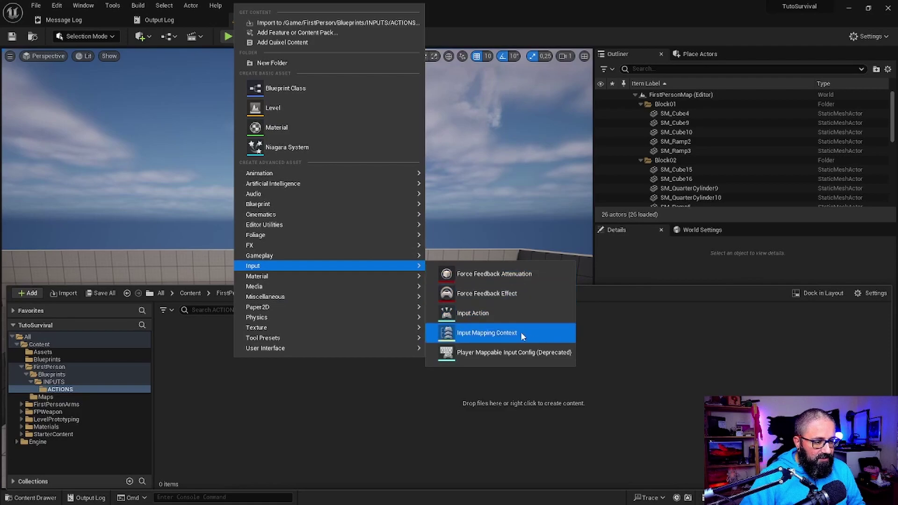
{"action": "left_click", "coordinate": [492, 312]}
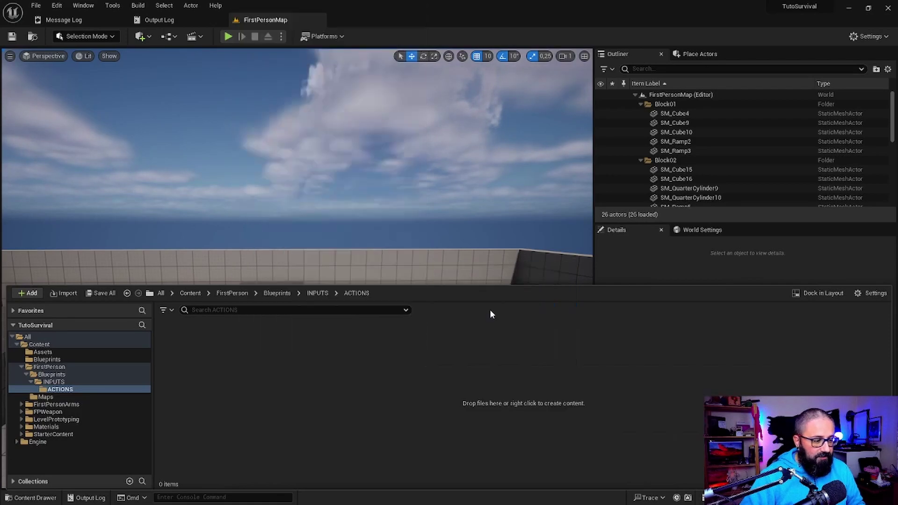
{"action": "type", "text": "IA_"}
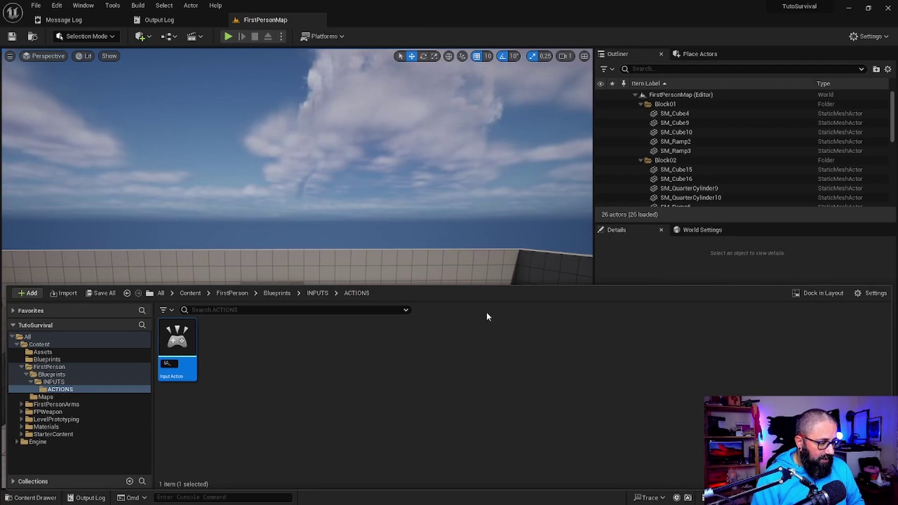
{"action": "type", "text": "Test"}
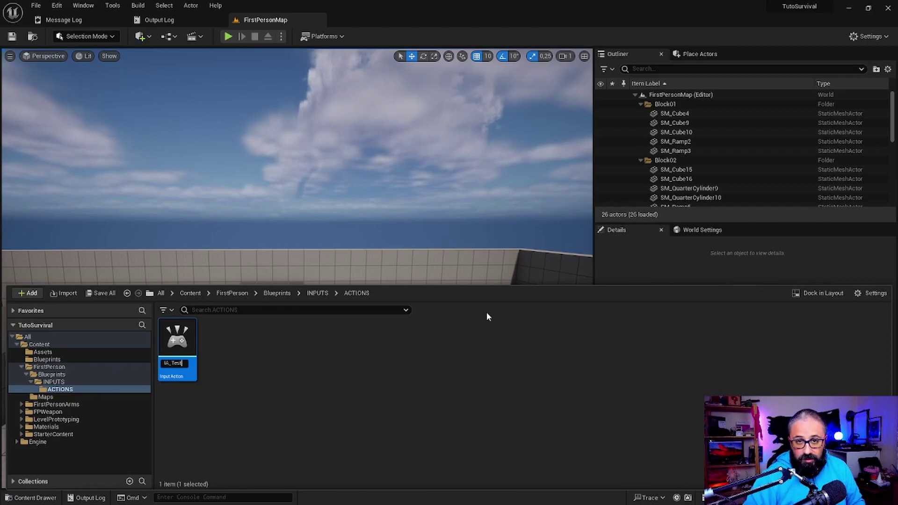
{"action": "key", "text": "Return"}
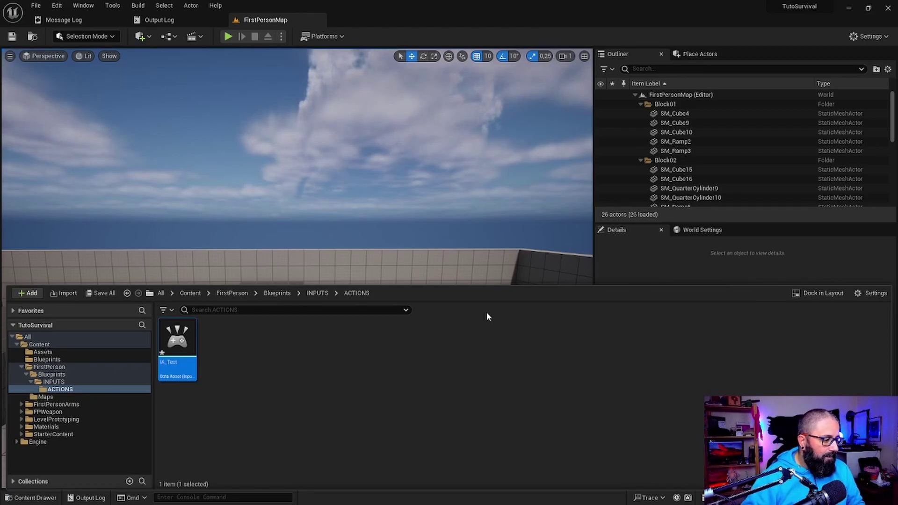
- Open IA_Test and enter "Ceci est un test" as its Action Description
{"action": "double_click", "coordinate": [186, 350]}
{"action": "type", "text": "Ceci e"}
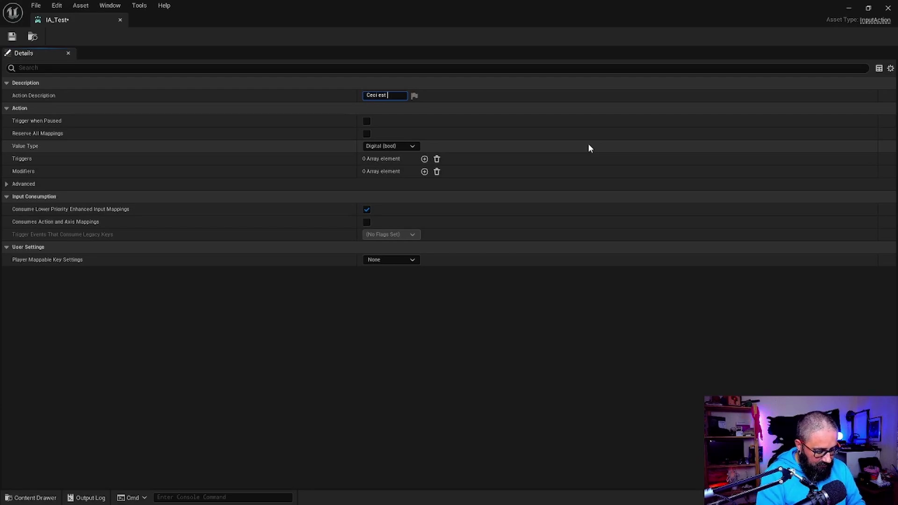
{"action": "type", "text": "st"}
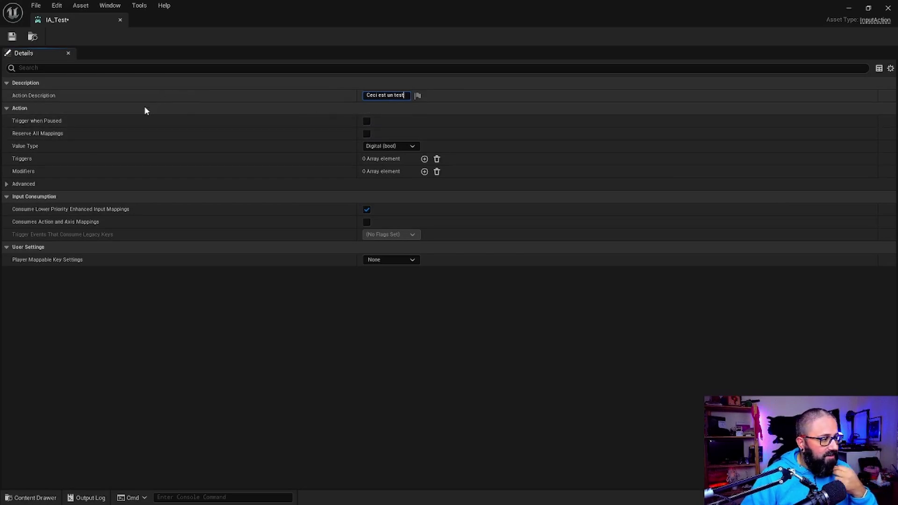
{"action": "mouse_move", "coordinate": [54, 134]}
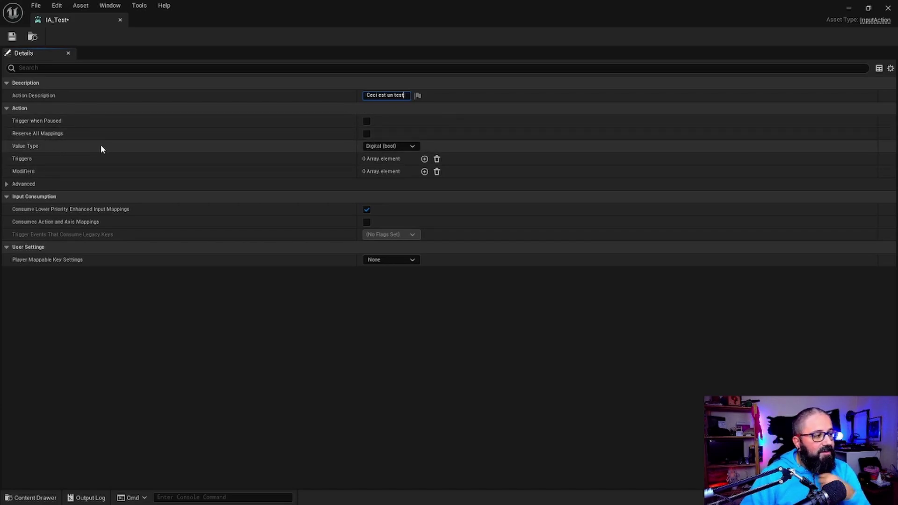
- Show the Value Type options: Digital (bool), Axis1D, Axis2D and Axis3D
{"action": "mouse_move", "coordinate": [29, 149]}
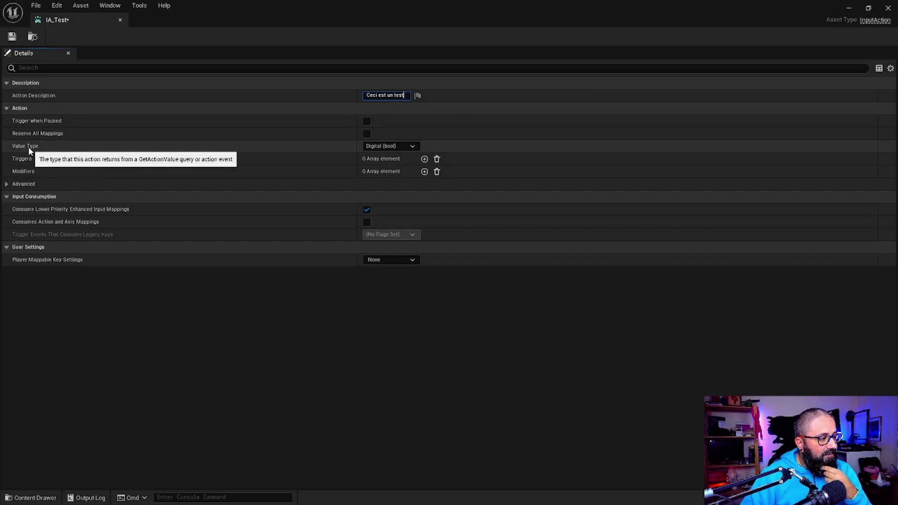
{"action": "left_click", "coordinate": [385, 146]}
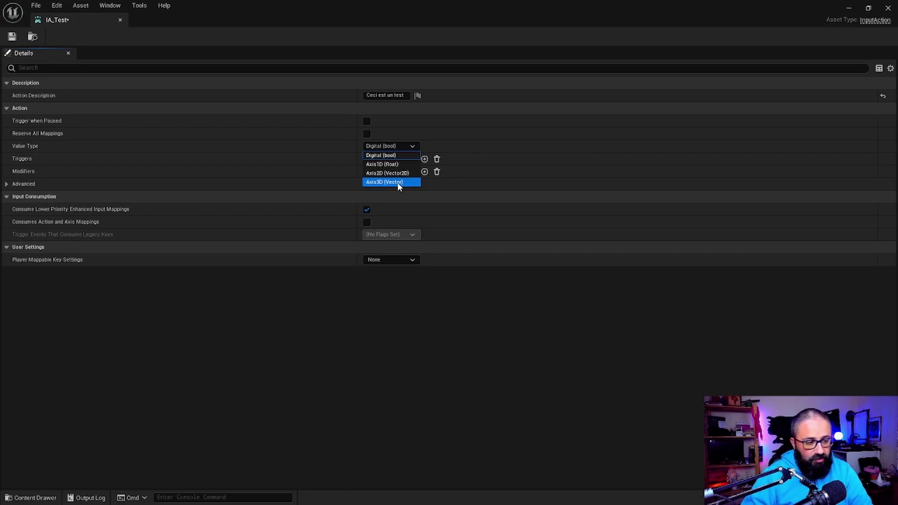
- Keep the Value Type at Digital (bool), then save and close IA_Test
{"action": "left_click", "coordinate": [317, 161]}
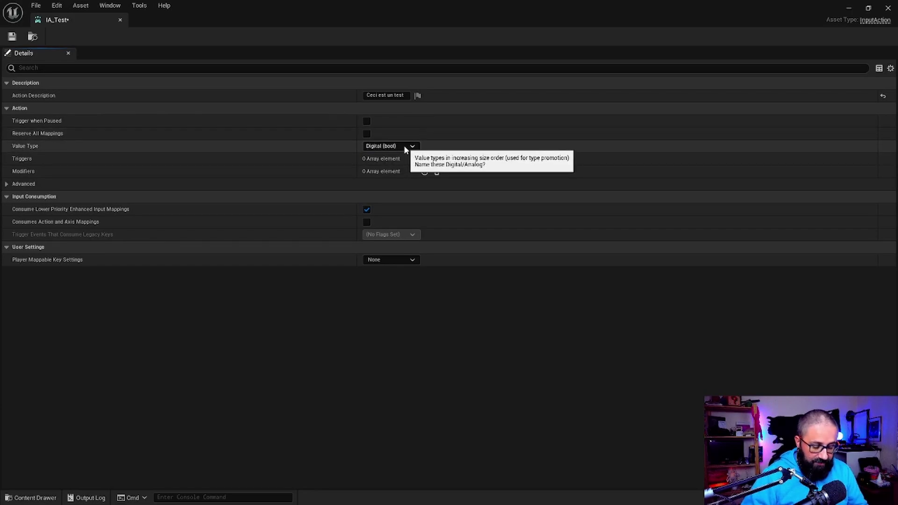
{"action": "left_click", "coordinate": [376, 147]}
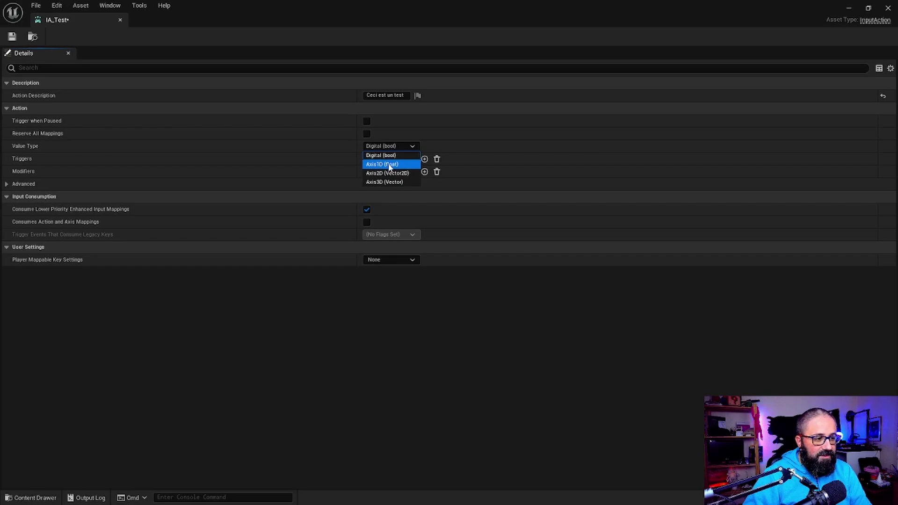
{"action": "left_click", "coordinate": [388, 156]}
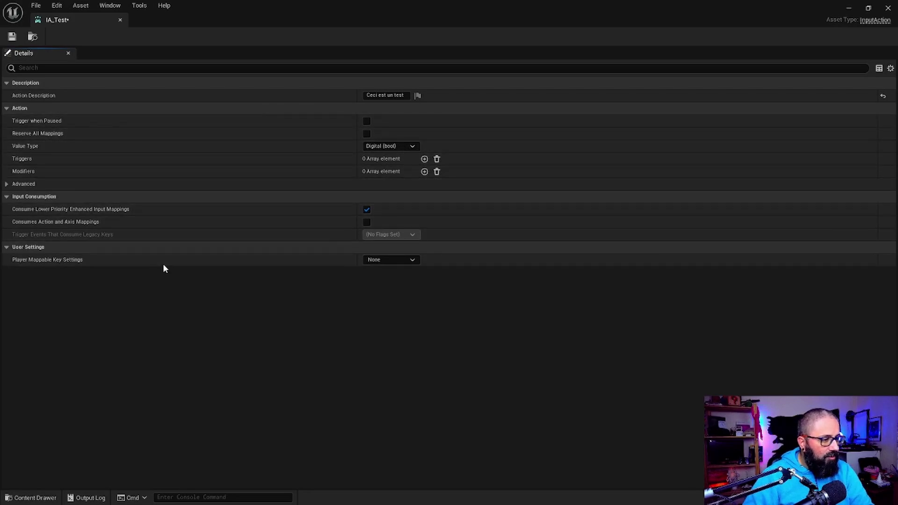
{"action": "left_click", "coordinate": [12, 37]}
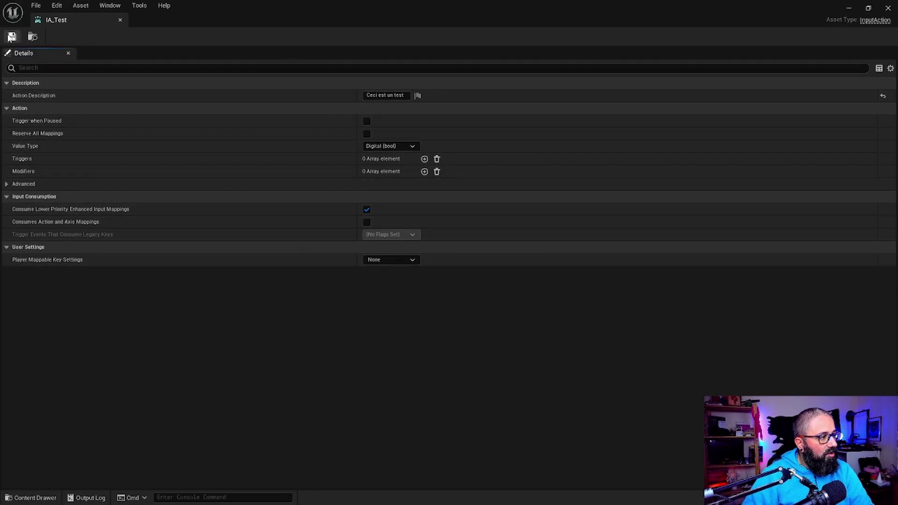
{"action": "left_click", "coordinate": [888, 12]}
- From the Content Drawer's INPUTS folder, open IMC_Building for editing
{"action": "key", "text": "ctrl+space"}
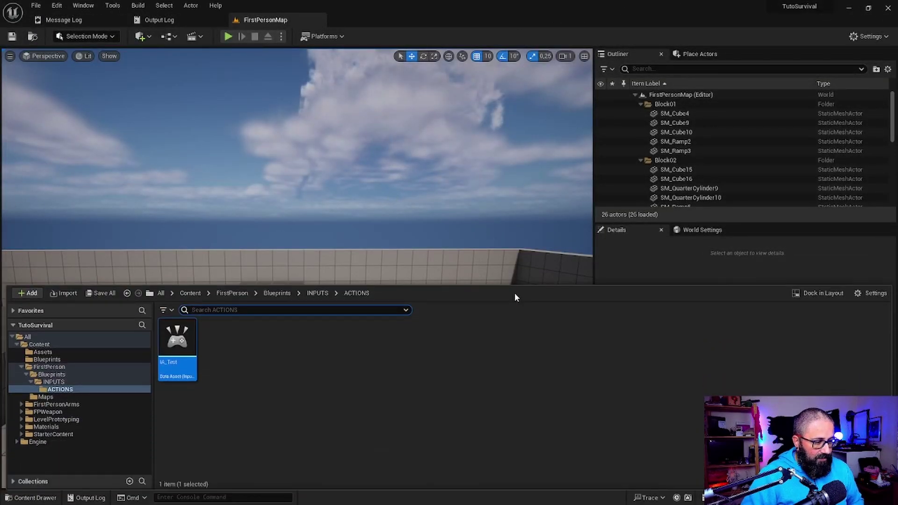
{"action": "left_click", "coordinate": [317, 294]}
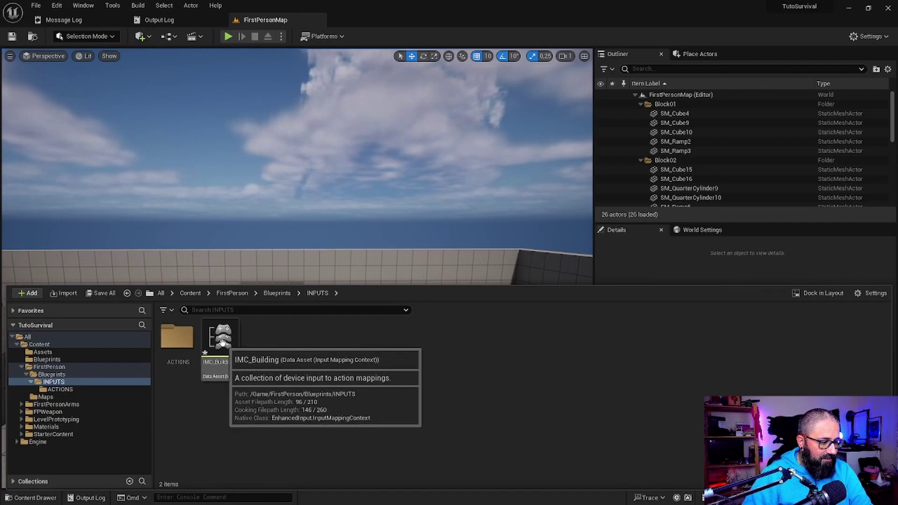
{"action": "double_click", "coordinate": [228, 343]}
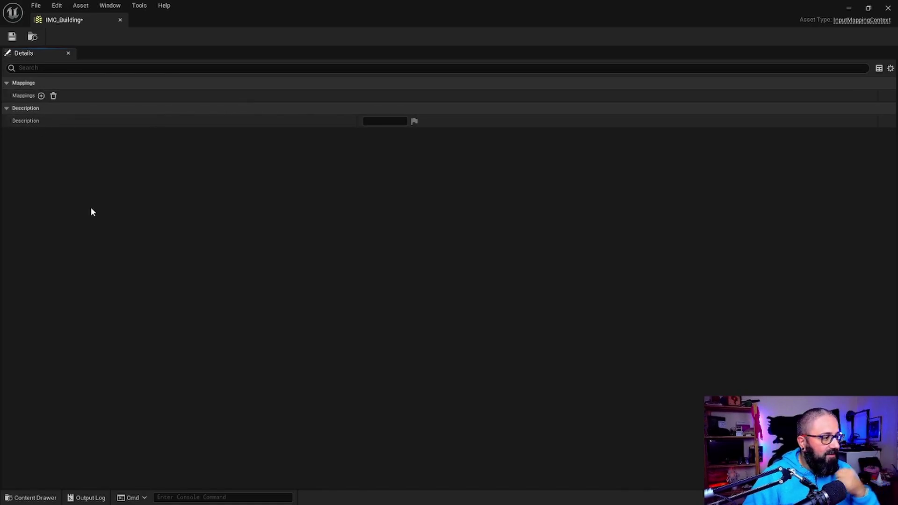
- Add a new entry to IMC_Building's Mappings and assign it IA_Test
{"action": "left_click", "coordinate": [41, 96]}
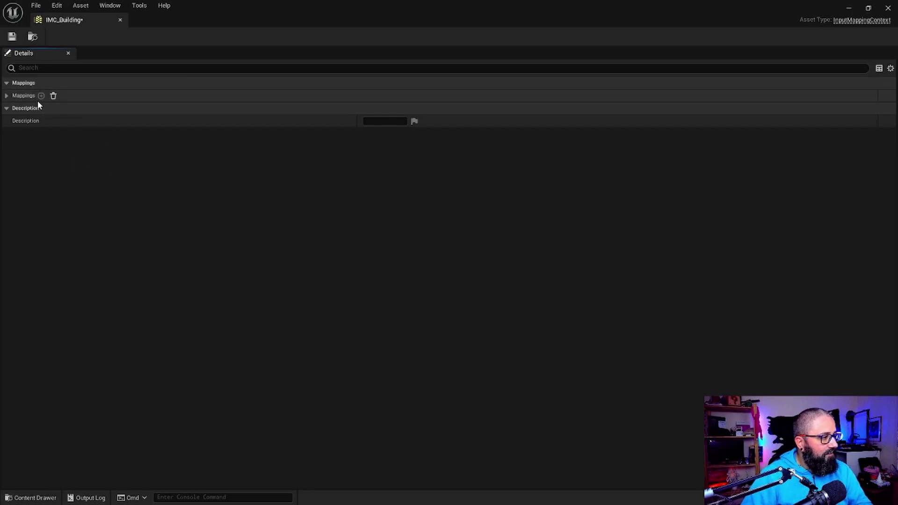
{"action": "left_click", "coordinate": [10, 96]}
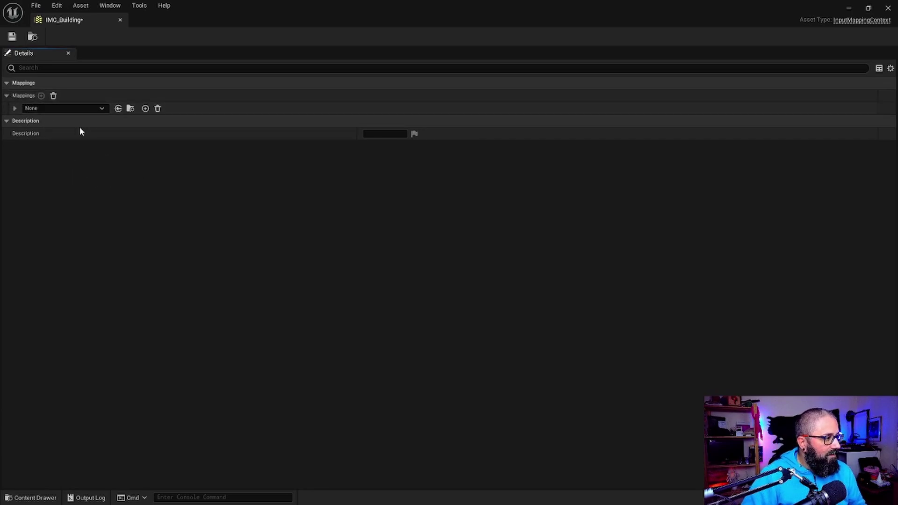
{"action": "left_click", "coordinate": [62, 109]}
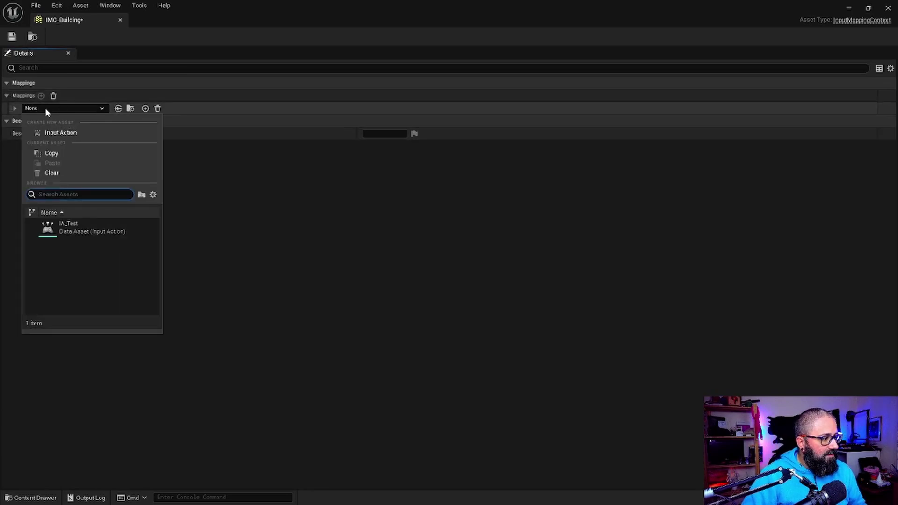
{"action": "left_click", "coordinate": [82, 229]}
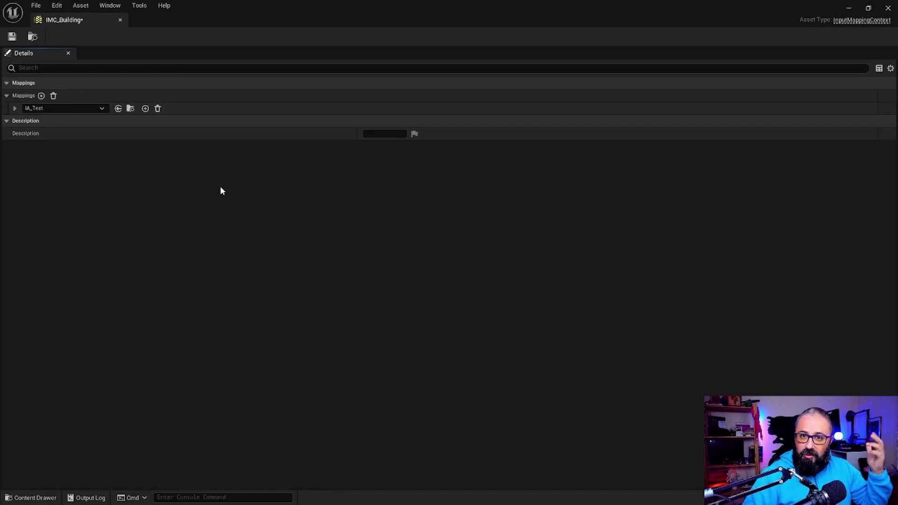
- Bind the IA_Test mapping to the T key and save IMC_Building
{"action": "left_click", "coordinate": [15, 109]}
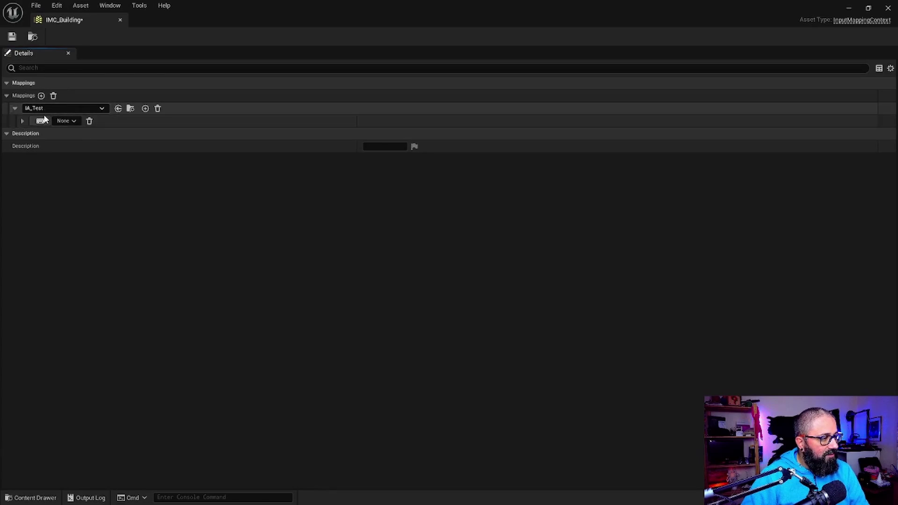
{"action": "left_click", "coordinate": [23, 122]}
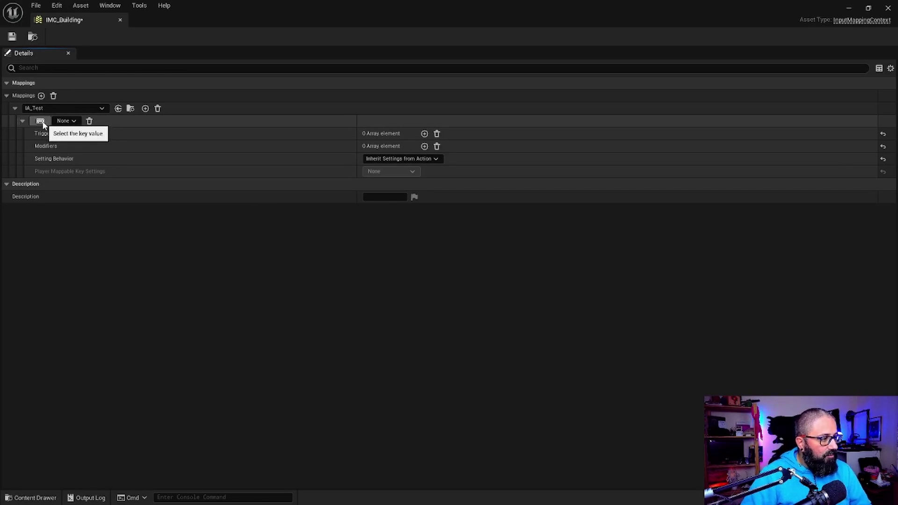
{"action": "left_click", "coordinate": [70, 121]}
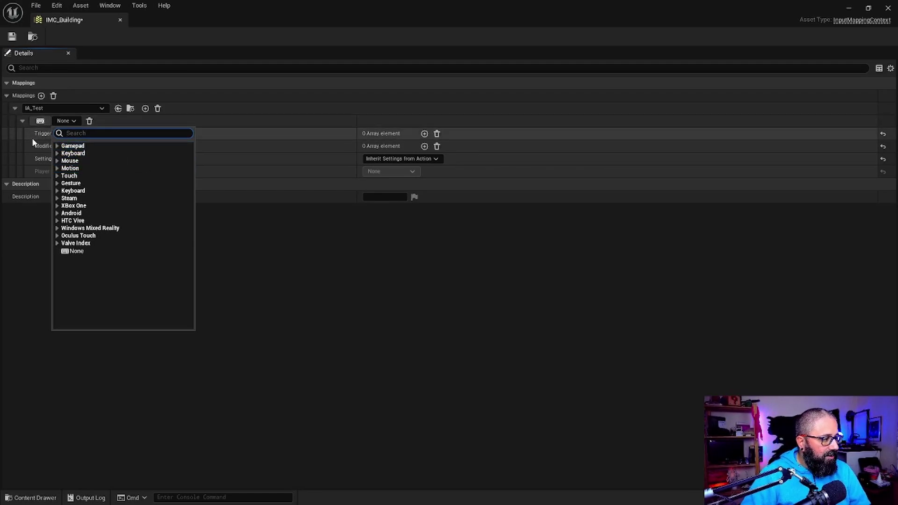
{"action": "left_click", "coordinate": [40, 123]}
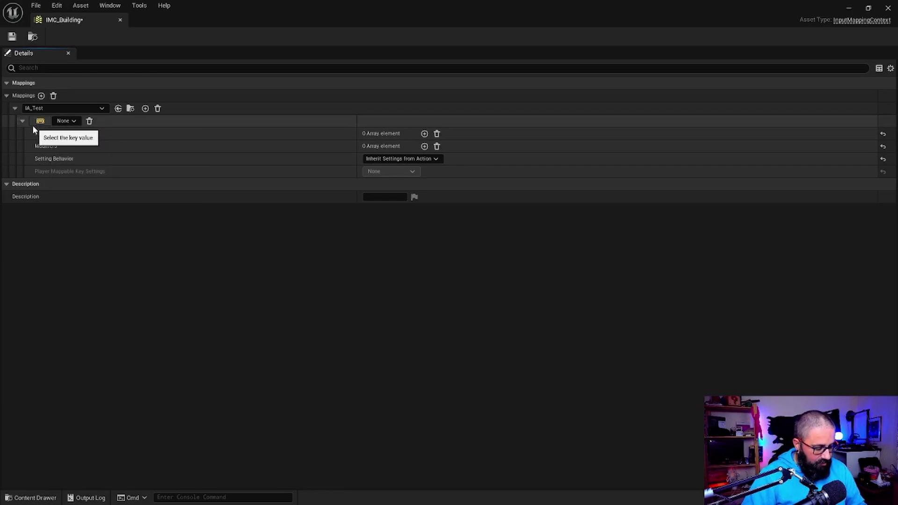
{"action": "key", "text": "t"}
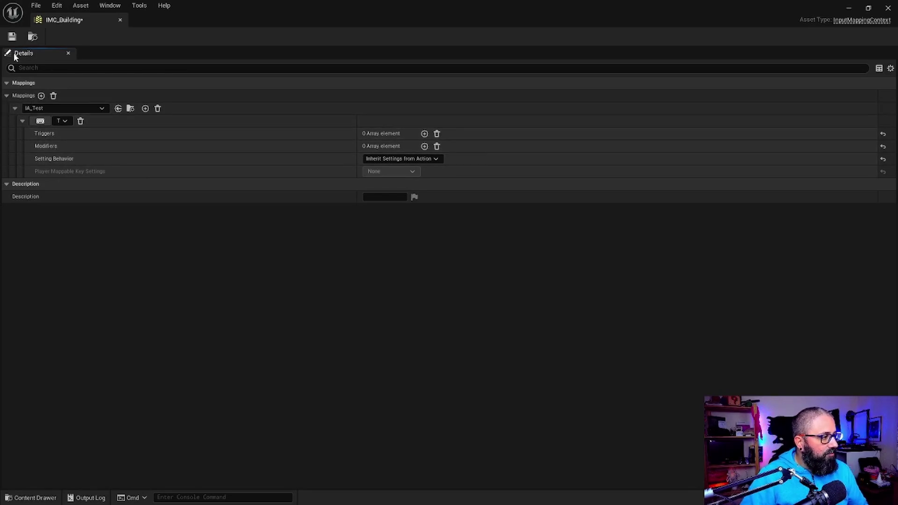
{"action": "left_click", "coordinate": [12, 37]}
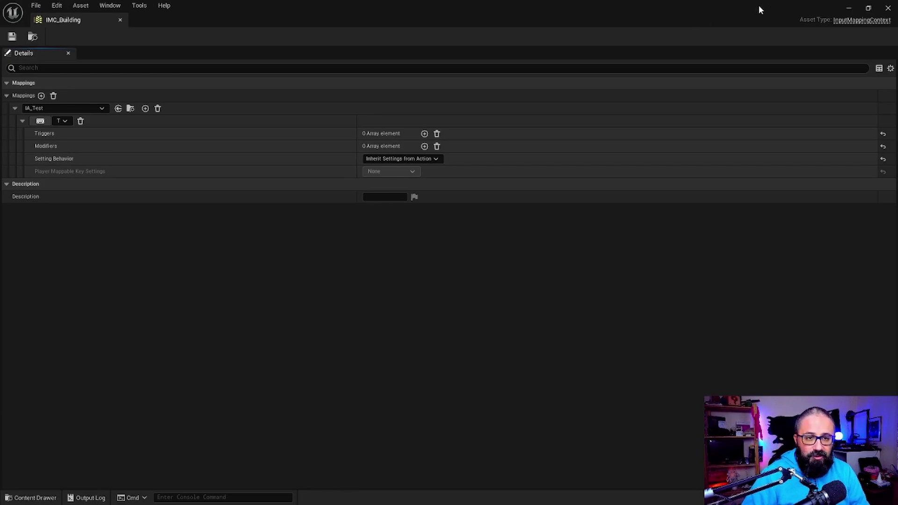
- Close the IMC_Building tab and use File > Save All to keep its T-key mapping
{"action": "left_click", "coordinate": [889, 9]}
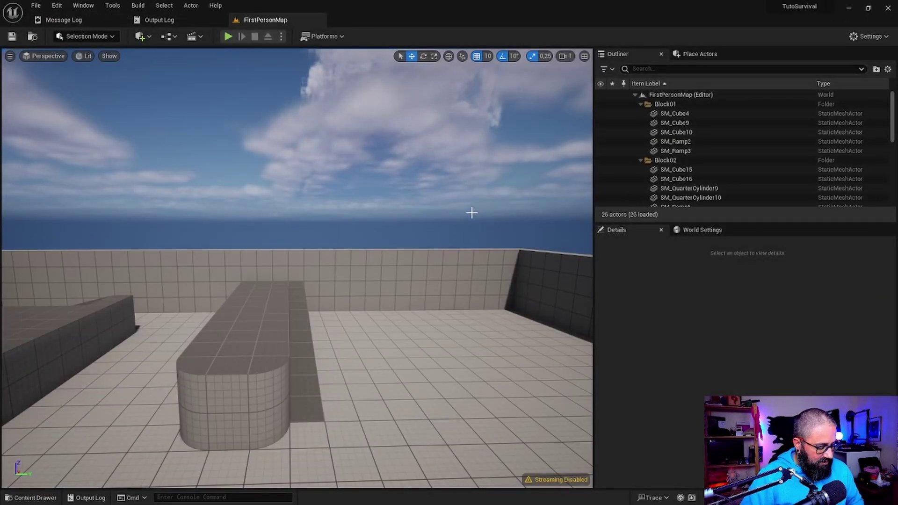
{"action": "left_click", "coordinate": [37, 7]}
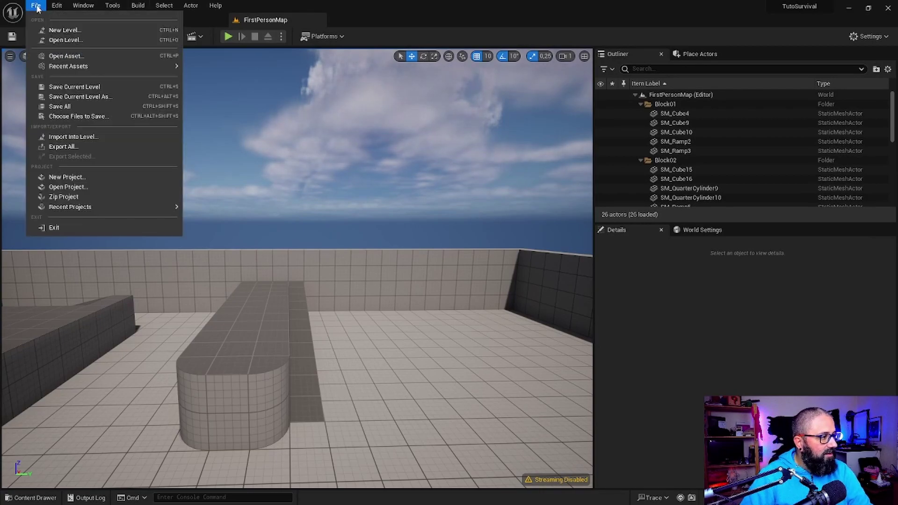
{"action": "left_click", "coordinate": [92, 107]}
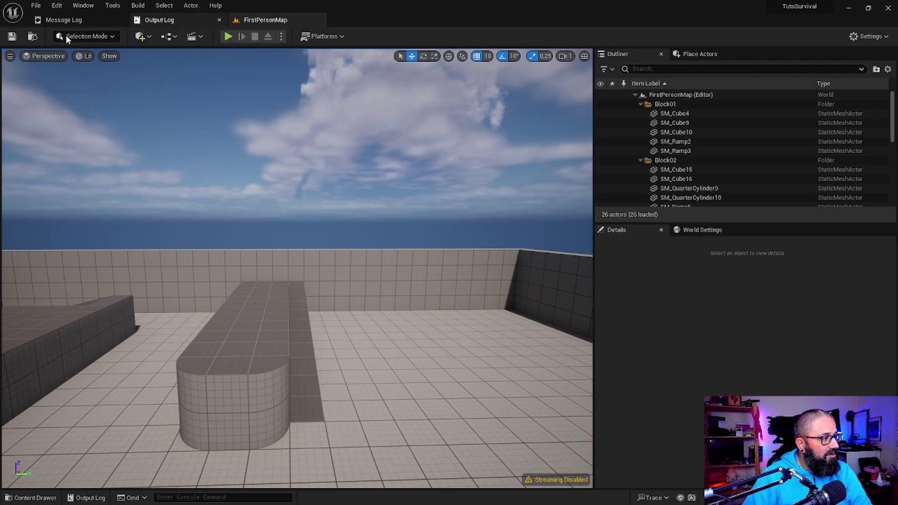
- Open Project Settings on the Engine > Input page
{"action": "left_click", "coordinate": [56, 7]}
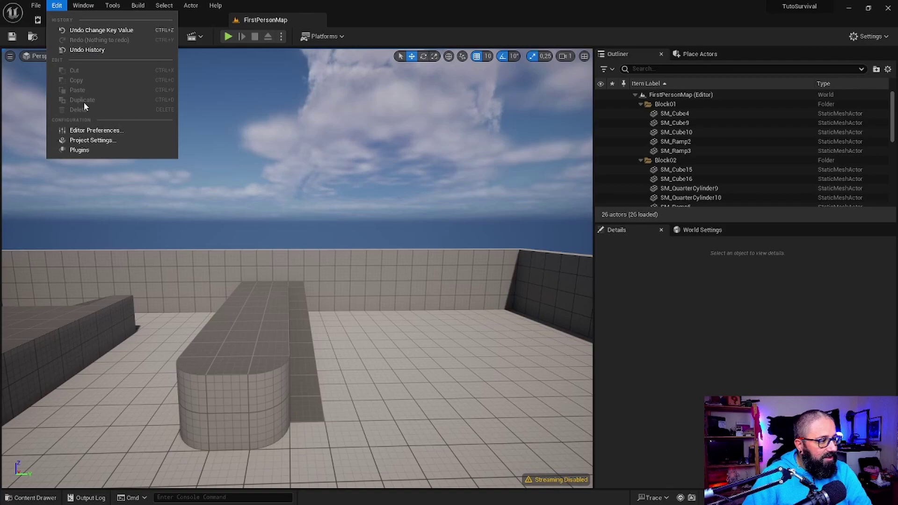
{"action": "left_click", "coordinate": [94, 140]}
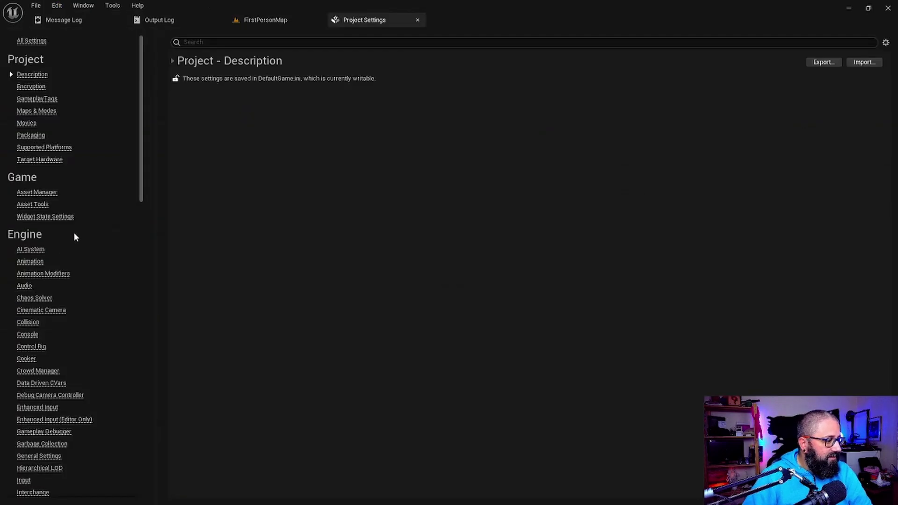
{"action": "scroll", "coordinate": [65, 327], "scroll_direction": "down", "scroll_amount": 3}
{"action": "scroll", "coordinate": [58, 368], "scroll_direction": "down", "scroll_amount": 3}
{"action": "left_click", "coordinate": [23, 361]}
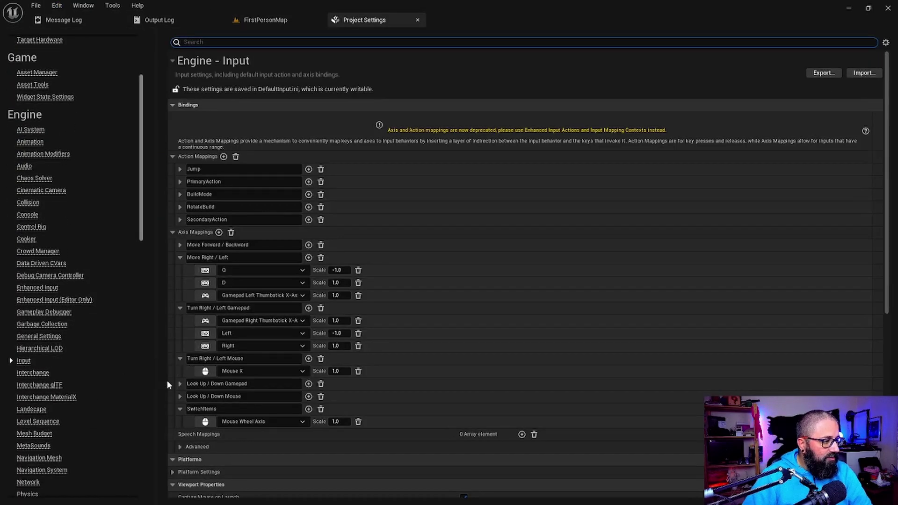
- Keep EnhancedPlayerInput and EnhancedInputComponent as the default player input and input component classes
{"action": "scroll", "coordinate": [346, 164], "scroll_direction": "down", "scroll_amount": 2}
{"action": "scroll", "coordinate": [344, 173], "scroll_direction": "down", "scroll_amount": 5}
{"action": "scroll", "coordinate": [346, 186], "scroll_direction": "down", "scroll_amount": 2}
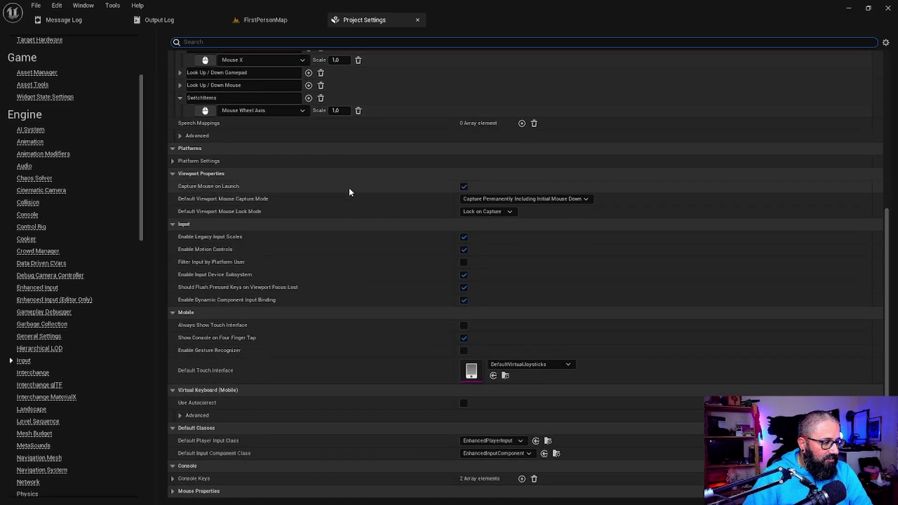
{"action": "scroll", "coordinate": [421, 187], "scroll_direction": "up", "scroll_amount": 4}
{"action": "scroll", "coordinate": [420, 134], "scroll_direction": "up", "scroll_amount": 4}
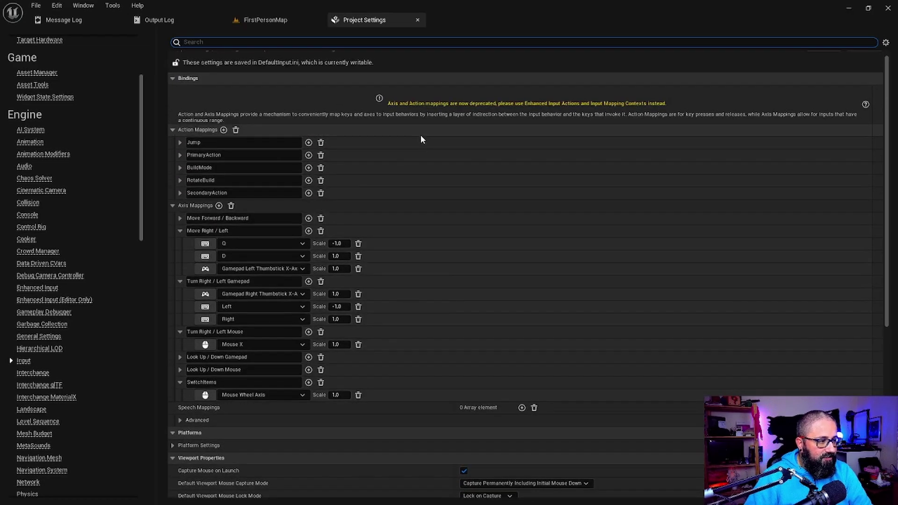
{"action": "scroll", "coordinate": [420, 135], "scroll_direction": "up", "scroll_amount": 1}
{"action": "scroll", "coordinate": [406, 287], "scroll_direction": "down", "scroll_amount": 5}
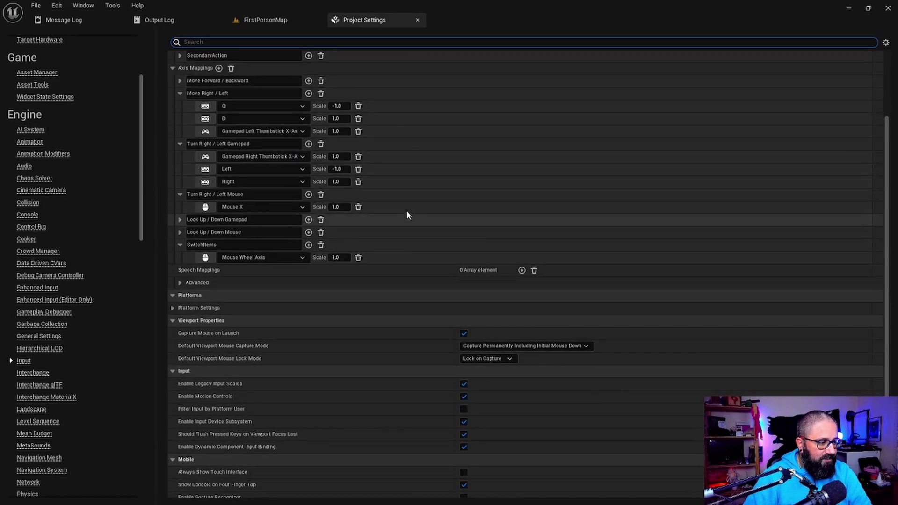
{"action": "scroll", "coordinate": [406, 211], "scroll_direction": "down", "scroll_amount": 3}
{"action": "scroll", "coordinate": [413, 237], "scroll_direction": "down", "scroll_amount": 2}
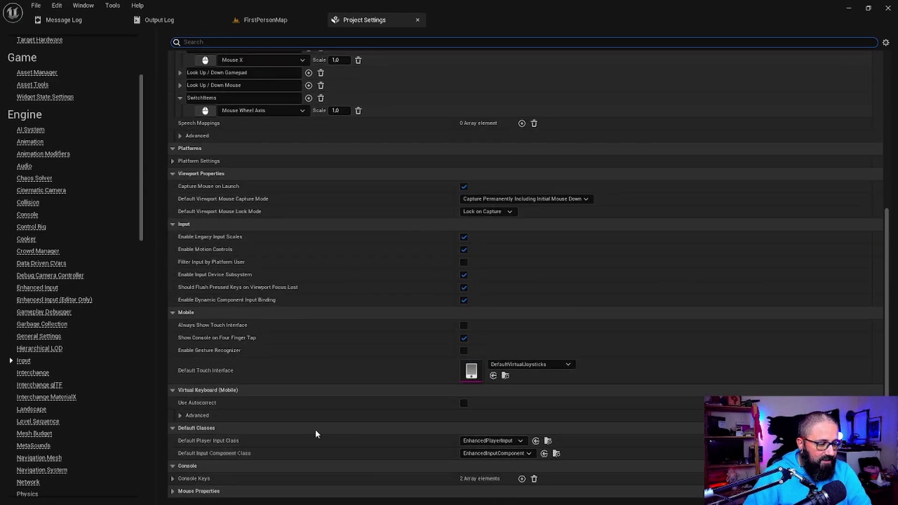
{"action": "left_click", "coordinate": [521, 442]}
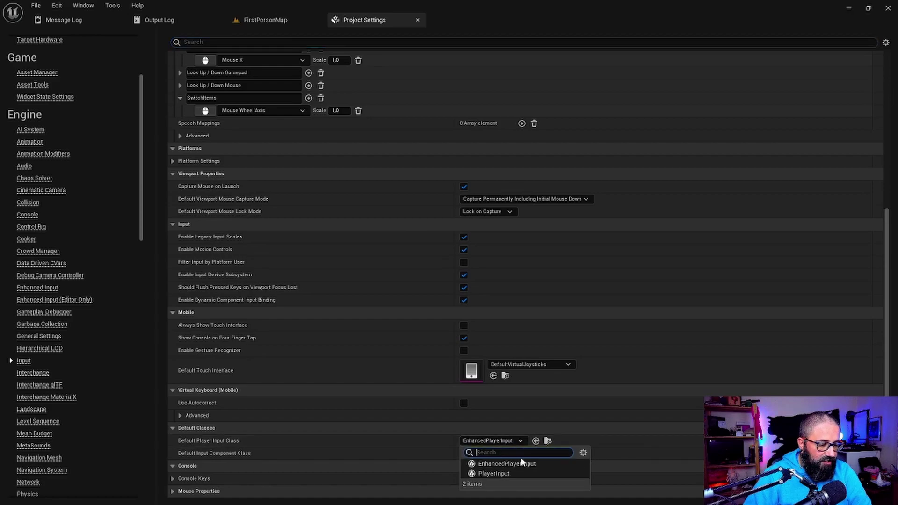
{"action": "left_click", "coordinate": [525, 464]}
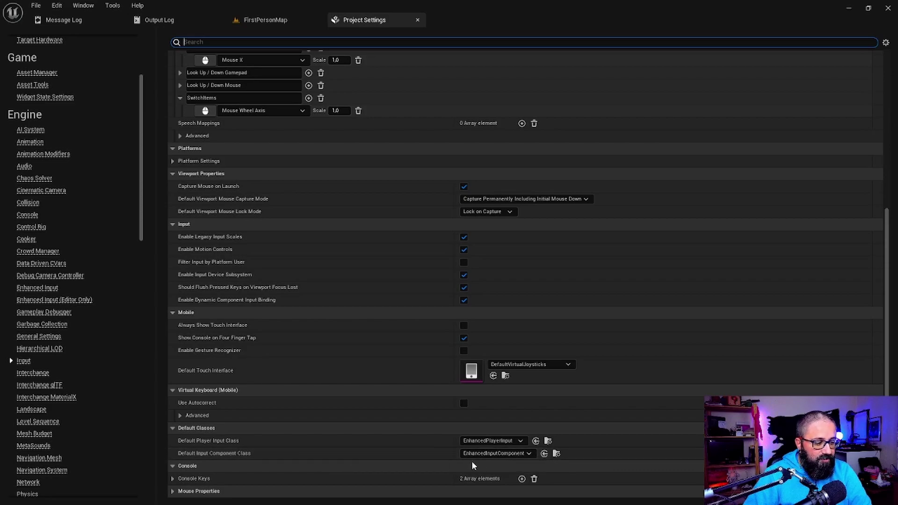
{"action": "left_click", "coordinate": [501, 455]}
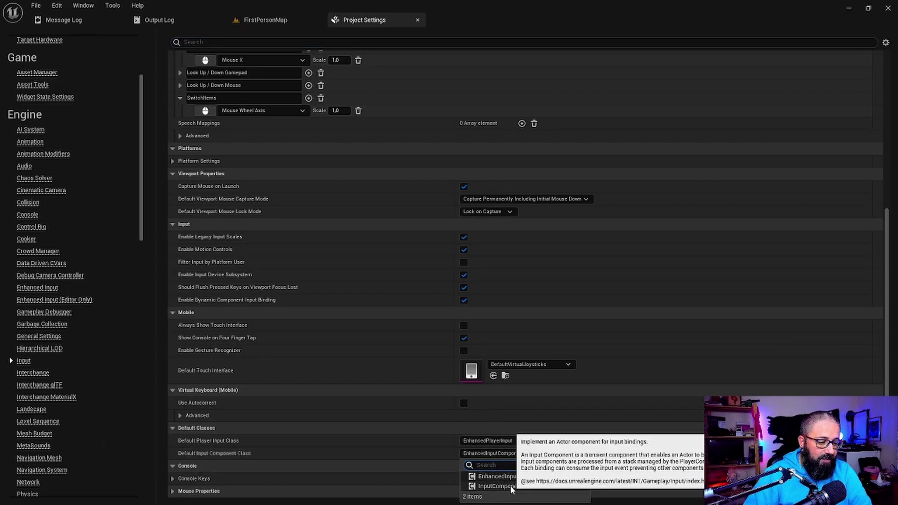
{"action": "left_click", "coordinate": [486, 454]}
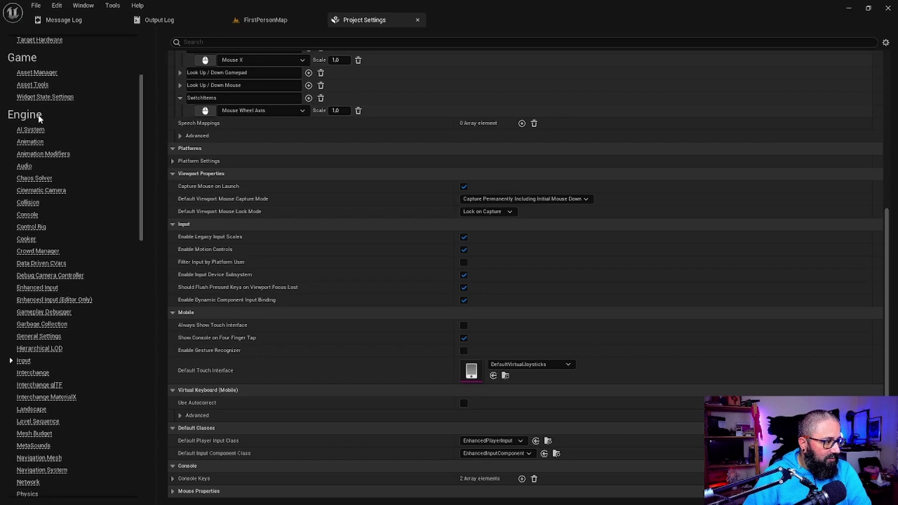
- Show the Engine > Enhanced Input page and review its empty Default Mapping Contexts (0 elements)
{"action": "left_click", "coordinate": [44, 290]}
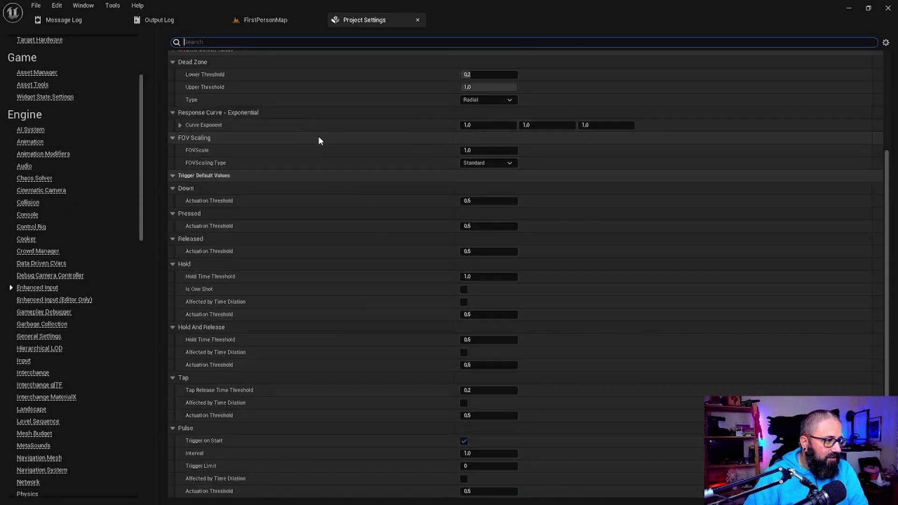
{"action": "scroll", "coordinate": [319, 141], "scroll_direction": "up", "scroll_amount": 5}
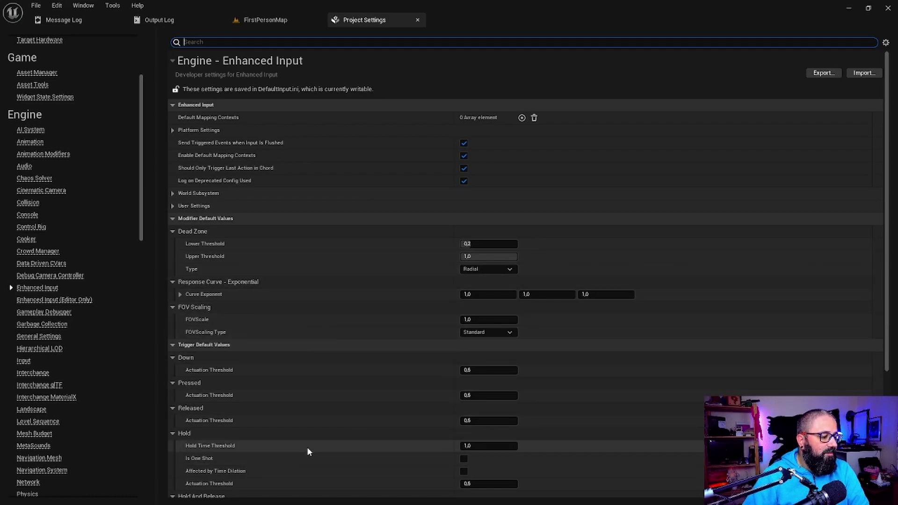
{"action": "scroll", "coordinate": [327, 356], "scroll_direction": "down", "scroll_amount": 2}
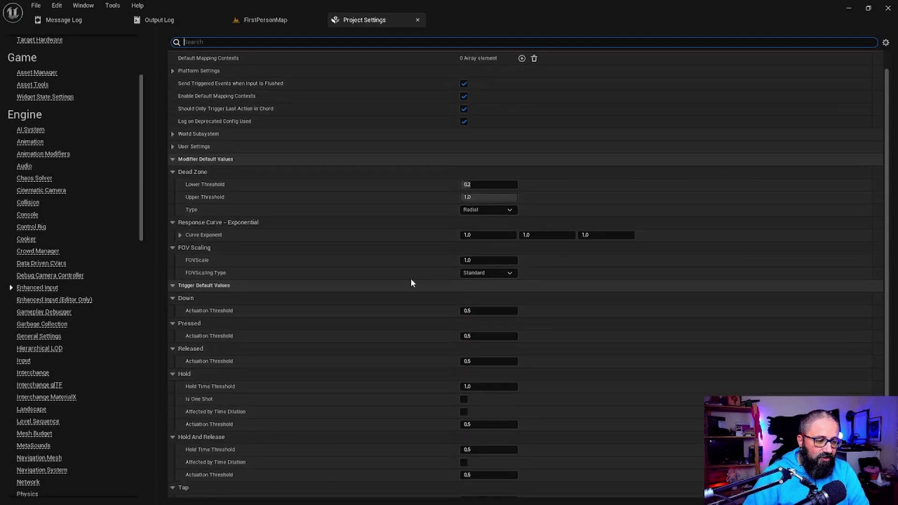
{"action": "scroll", "coordinate": [442, 316], "scroll_direction": "up", "scroll_amount": 2}
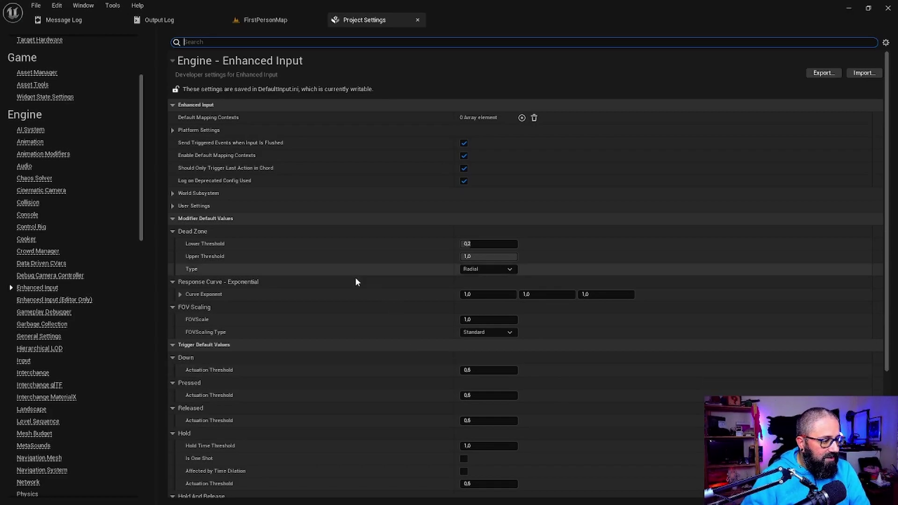
{"action": "scroll", "coordinate": [360, 248], "scroll_direction": "down", "scroll_amount": 2}
{"action": "scroll", "coordinate": [379, 252], "scroll_direction": "down", "scroll_amount": 3}
{"action": "scroll", "coordinate": [393, 262], "scroll_direction": "up", "scroll_amount": 5}
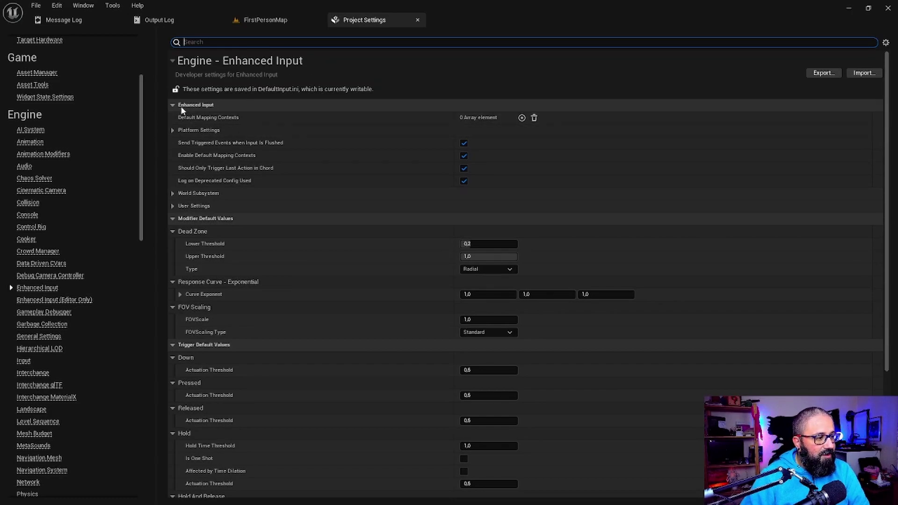
{"action": "mouse_move", "coordinate": [227, 122]}
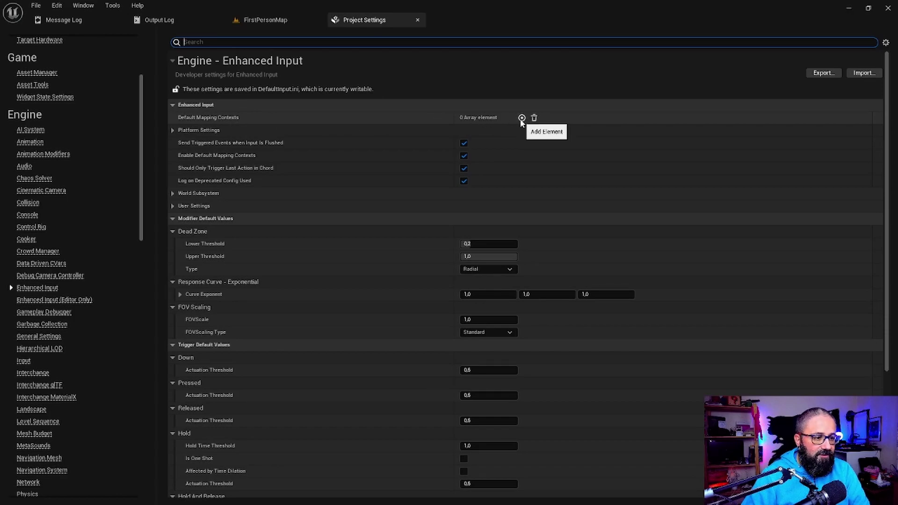
- Add IMC_Building as Default Mapping Context entry Index [0]
{"action": "left_click", "coordinate": [522, 118]}
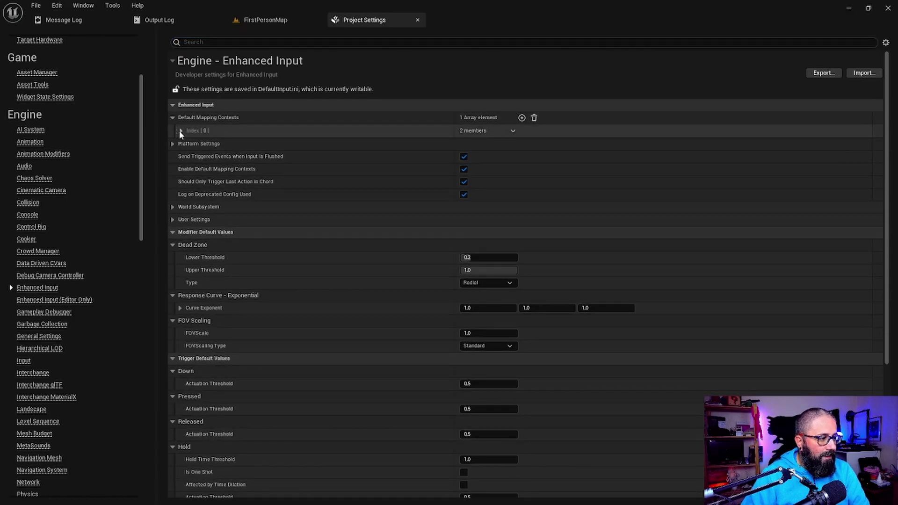
{"action": "left_click", "coordinate": [181, 131]}
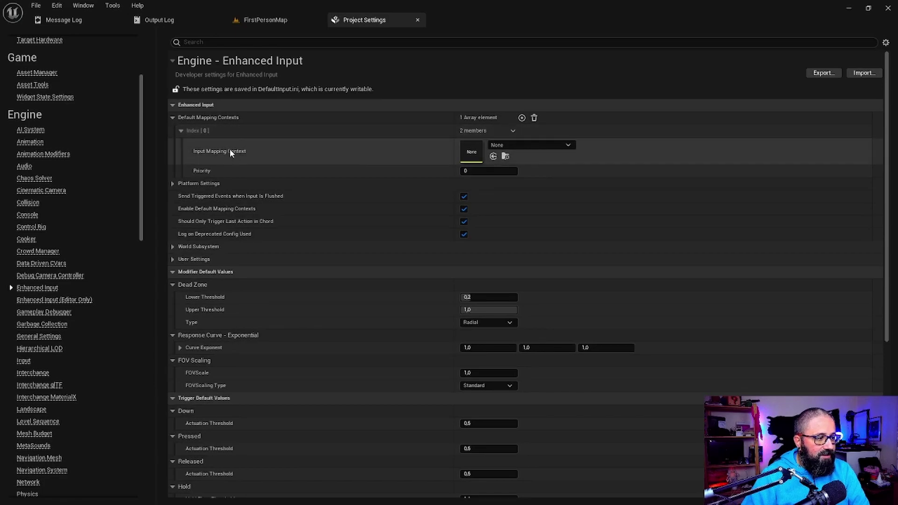
{"action": "left_click", "coordinate": [525, 146]}
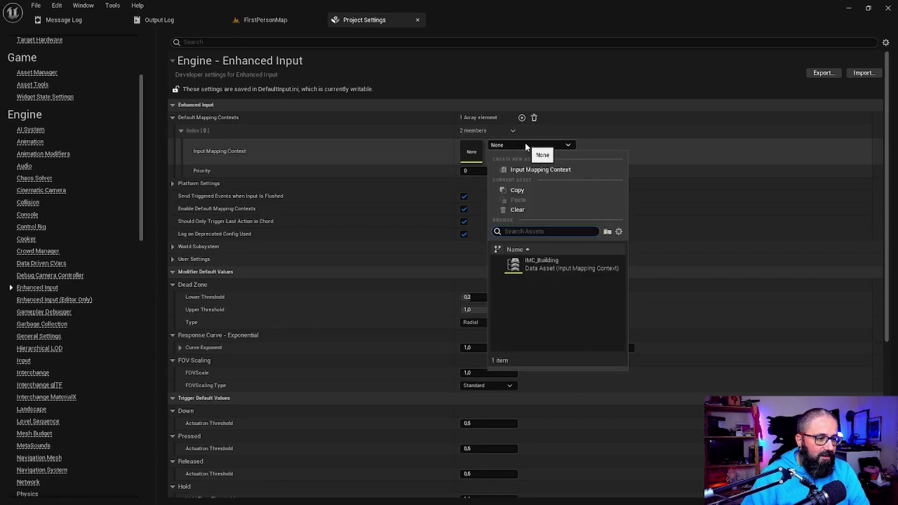
{"action": "left_click", "coordinate": [533, 266]}
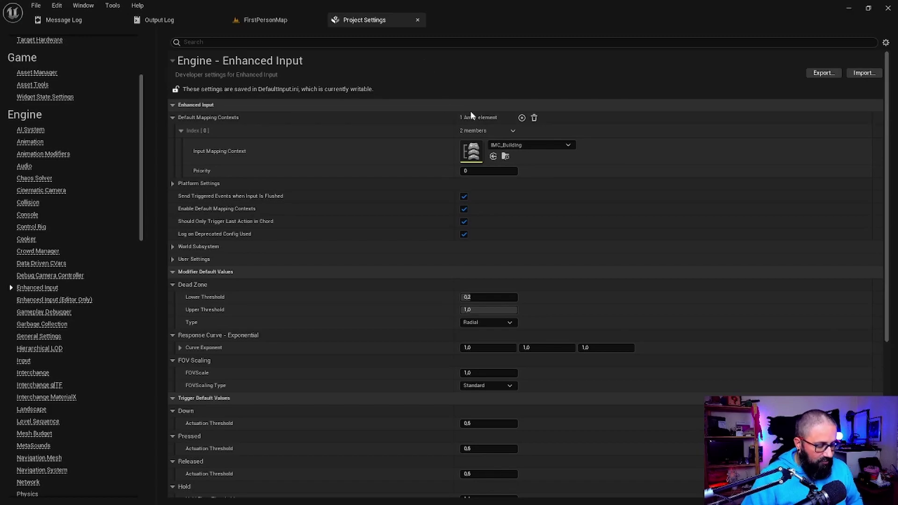
- Collapse and re-expand the Enhanced Input section, then close Project Settings
{"action": "left_click", "coordinate": [508, 79]}
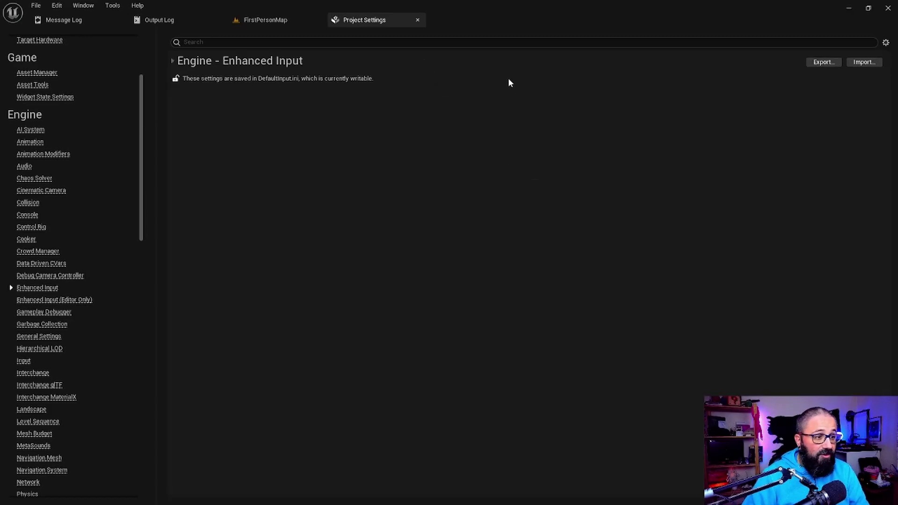
{"action": "left_click", "coordinate": [251, 66]}
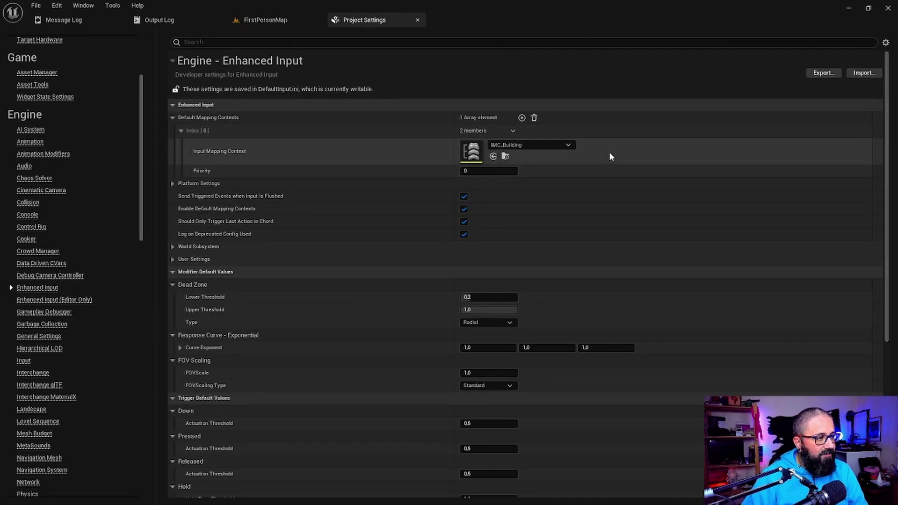
{"action": "left_click", "coordinate": [418, 20]}
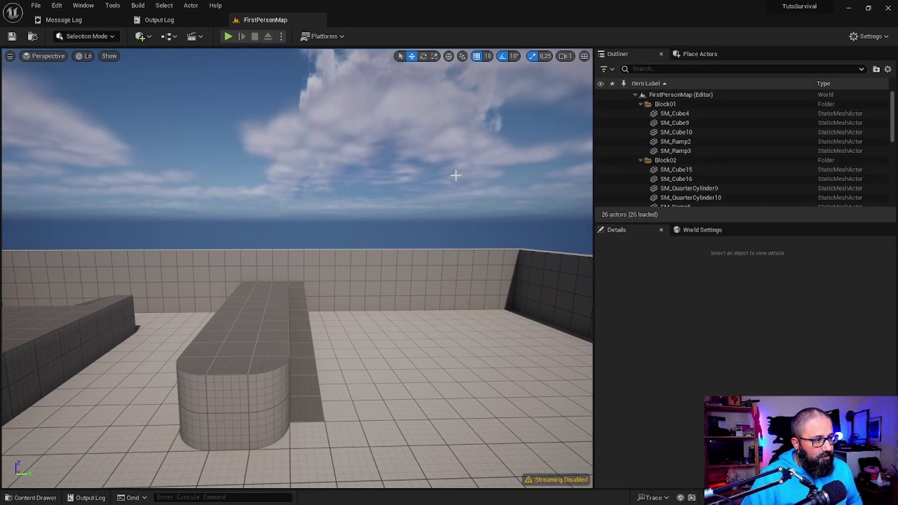
- Open BP_FirstPersonCharacter from the FirstPerson/Blueprints folder in the Content Drawer
{"action": "key", "text": "ctrl+space"}
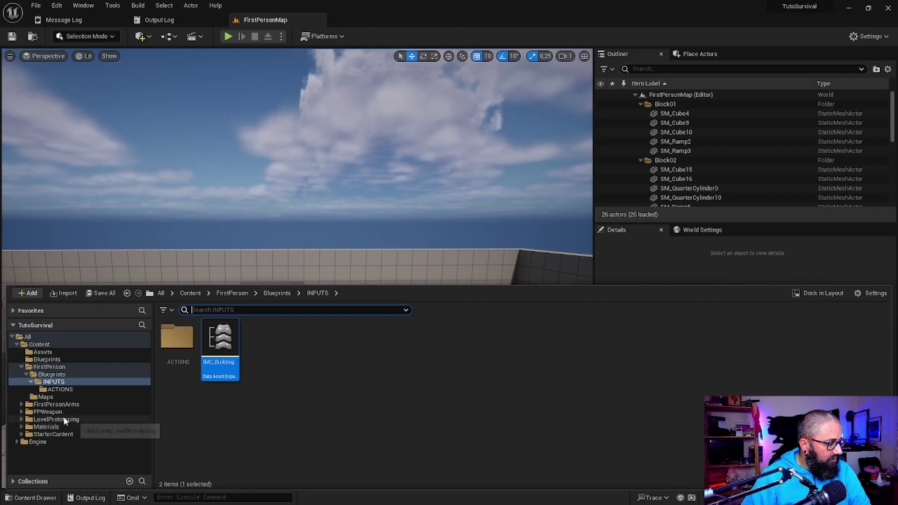
{"action": "left_click", "coordinate": [51, 375]}
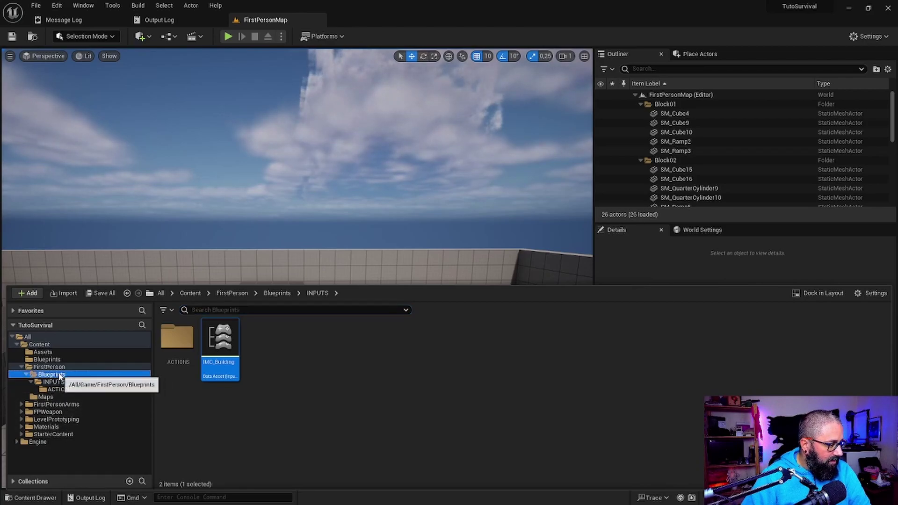
{"action": "left_click", "coordinate": [217, 360]}
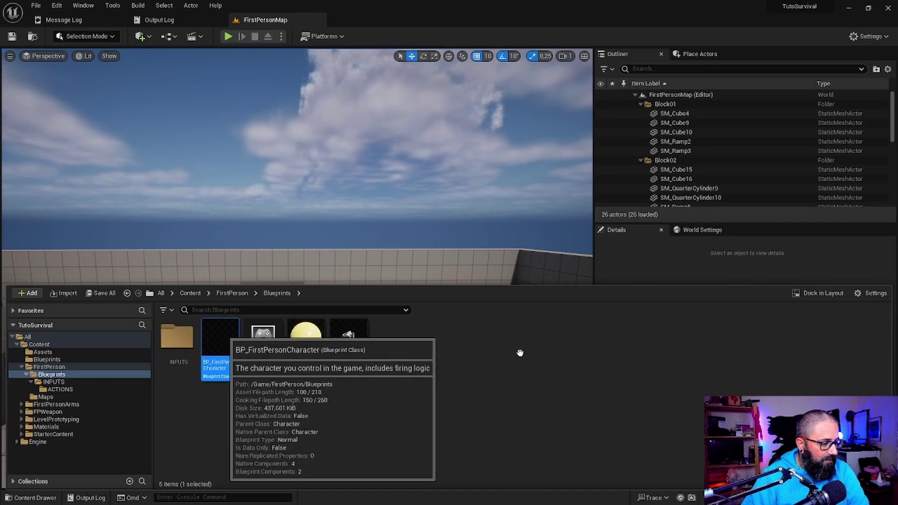
{"action": "key", "text": "Return"}
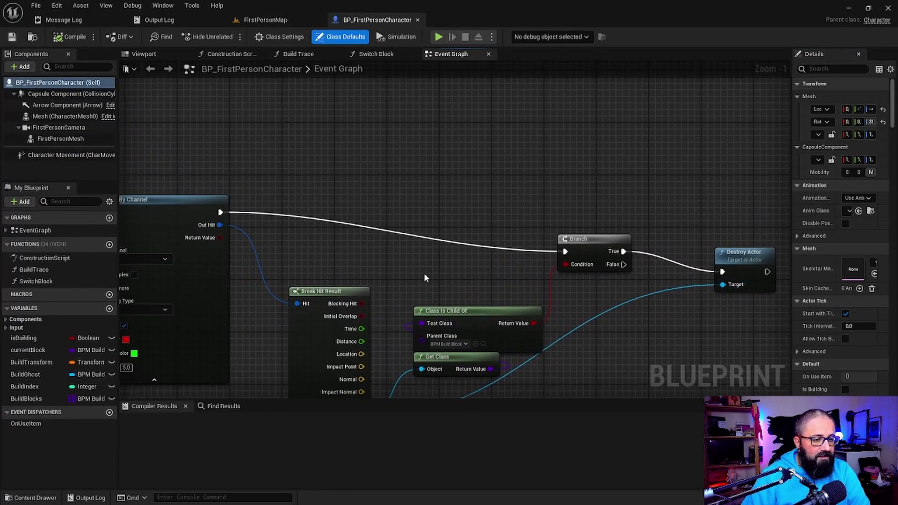
- Add an Event BeginPlay node to the Event Graph
{"action": "scroll", "coordinate": [491, 246], "scroll_direction": "down", "scroll_amount": 4}
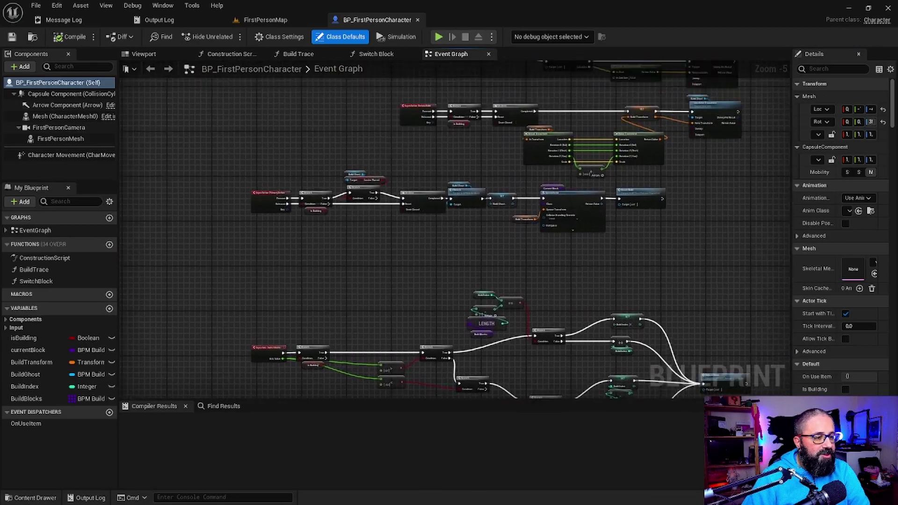
{"action": "mouse_move", "coordinate": [591, 172]}
{"action": "right_mouse_down"}
{"action": "mouse_move", "coordinate": [503, 140]}
{"action": "mouse_move", "coordinate": [487, 196]}
{"action": "right_mouse_up"}
{"action": "mouse_move", "coordinate": [518, 317]}
{"action": "right_mouse_down"}
{"action": "mouse_move", "coordinate": [589, 329]}
{"action": "mouse_move", "coordinate": [630, 158]}
{"action": "mouse_move", "coordinate": [350, 141]}
{"action": "right_mouse_up"}
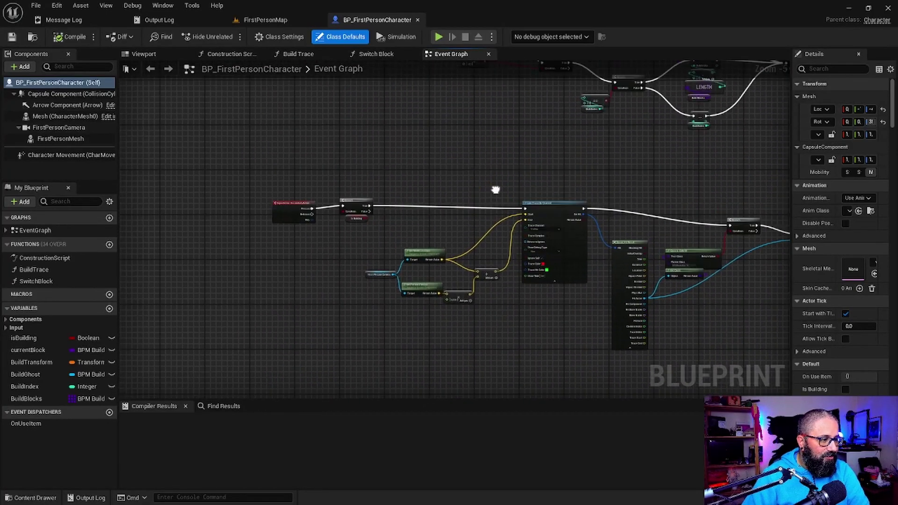
{"action": "mouse_move", "coordinate": [495, 191]}
{"action": "right_mouse_down"}
{"action": "mouse_move", "coordinate": [425, 154]}
{"action": "mouse_move", "coordinate": [425, 221]}
{"action": "right_mouse_up"}
{"action": "right_click", "coordinate": [309, 211]}
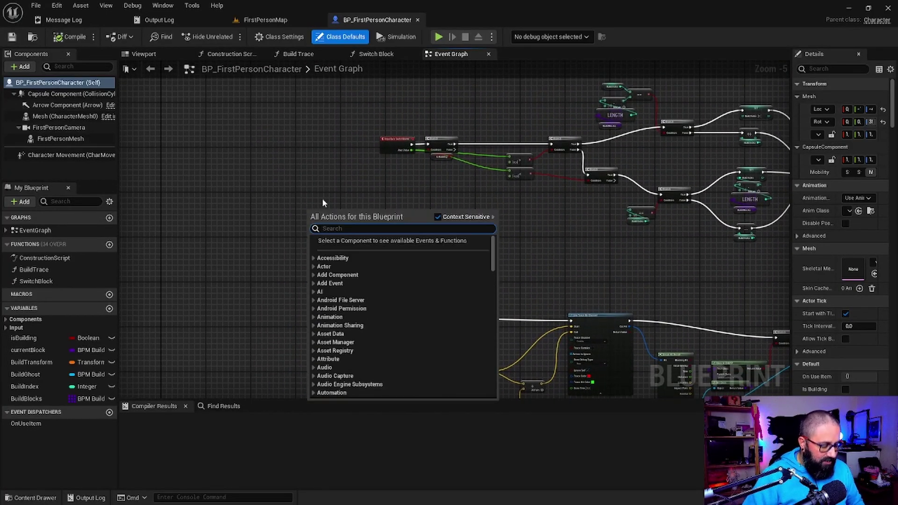
{"action": "type", "text": "begin"}
{"action": "key", "text": "Return"}
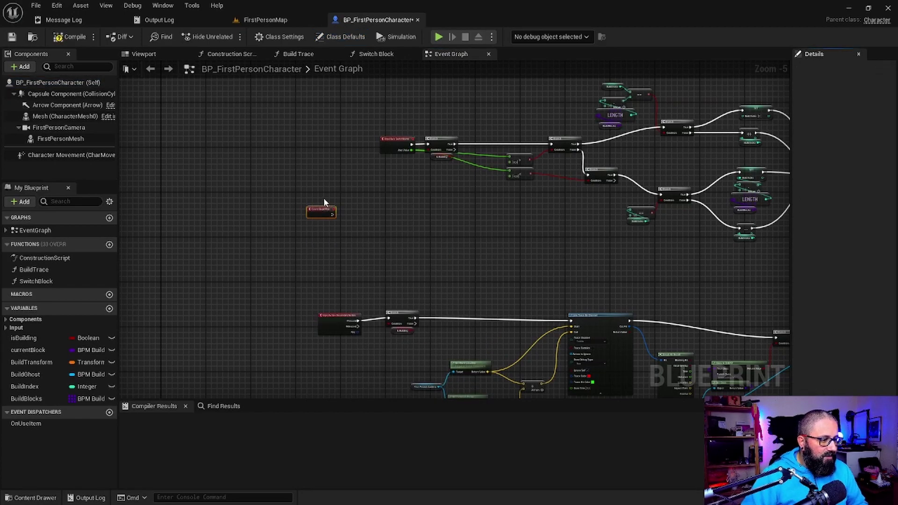
- Move the Event BeginPlay node away from the other nodes into open space
{"action": "scroll", "coordinate": [355, 218], "scroll_direction": "up", "scroll_amount": 3}
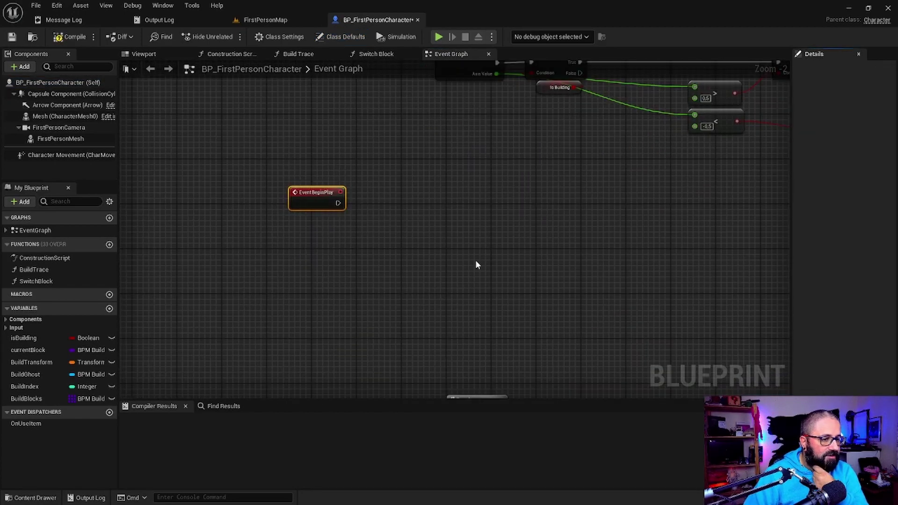
{"action": "left_click_drag", "start_coordinate": [315, 192], "coordinate": [391, 108]}
{"action": "right_click_drag", "start_coordinate": [391, 108], "coordinate": [489, 18]}
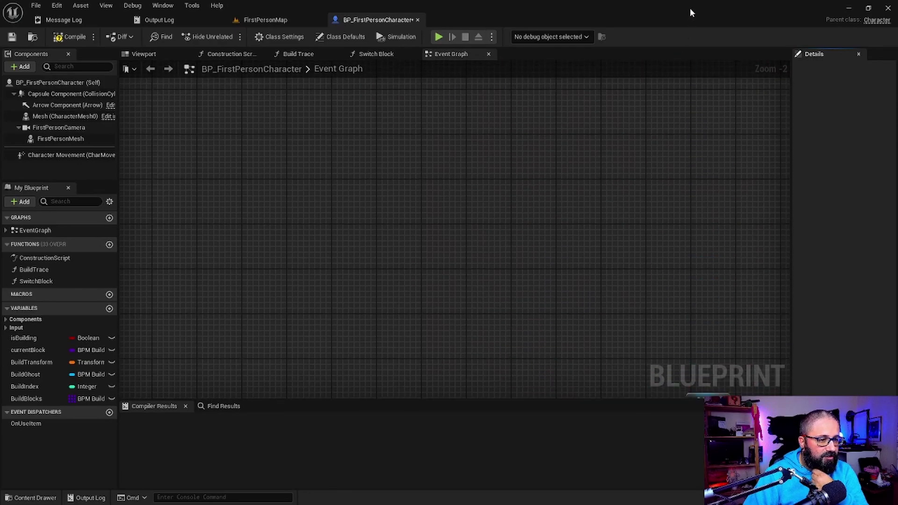
{"action": "left_click_drag", "start_coordinate": [490, 19], "coordinate": [606, 306]}
{"action": "left_click_drag", "start_coordinate": [711, 338], "coordinate": [531, 328]}
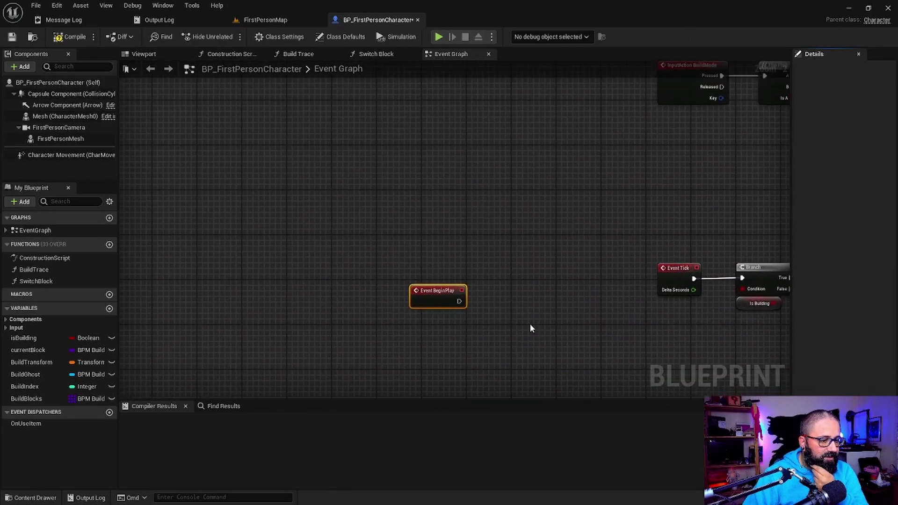
{"action": "left_click_drag", "start_coordinate": [412, 294], "coordinate": [241, 201]}
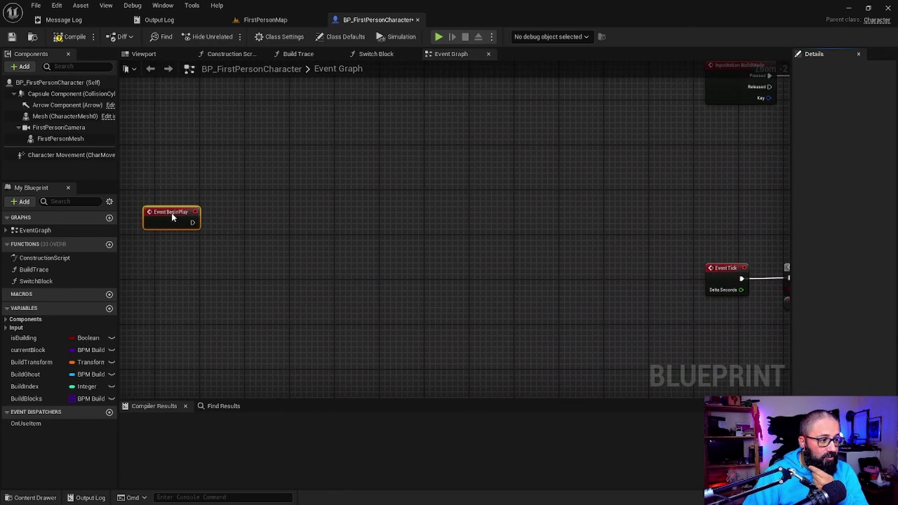
{"action": "right_click_drag", "start_coordinate": [291, 226], "coordinate": [542, 293]}
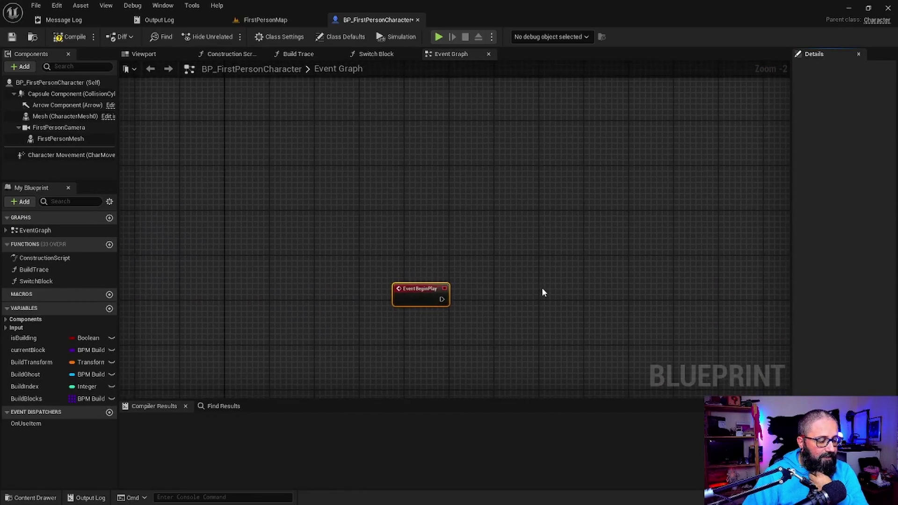
{"action": "left_click_drag", "start_coordinate": [414, 296], "coordinate": [328, 180]}
- Add a Get Player Controller node near Event BeginPlay
{"action": "scroll", "coordinate": [371, 201], "scroll_direction": "up", "scroll_amount": 2}
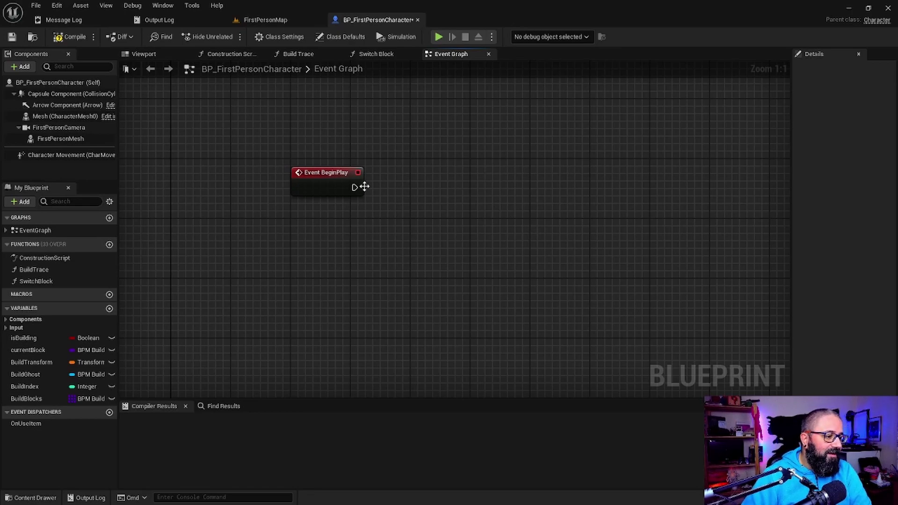
{"action": "right_click", "coordinate": [332, 272]}
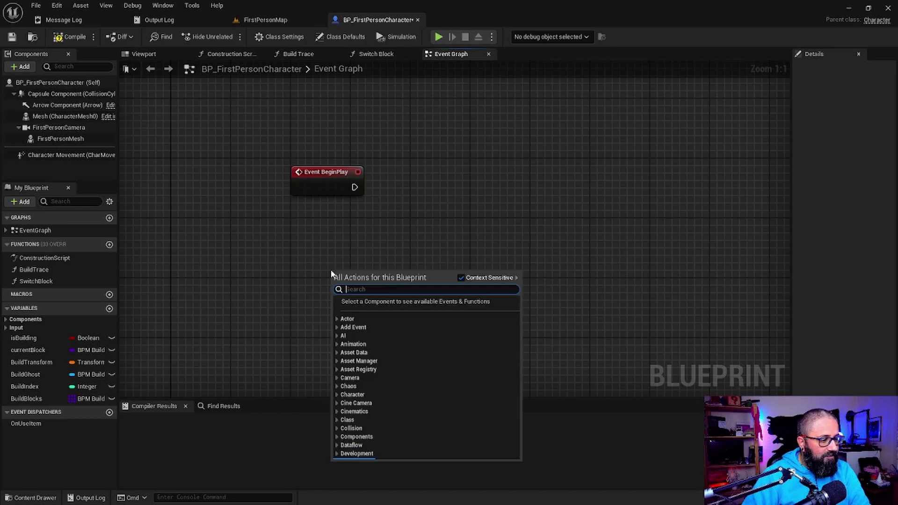
{"action": "type", "text": "get "}
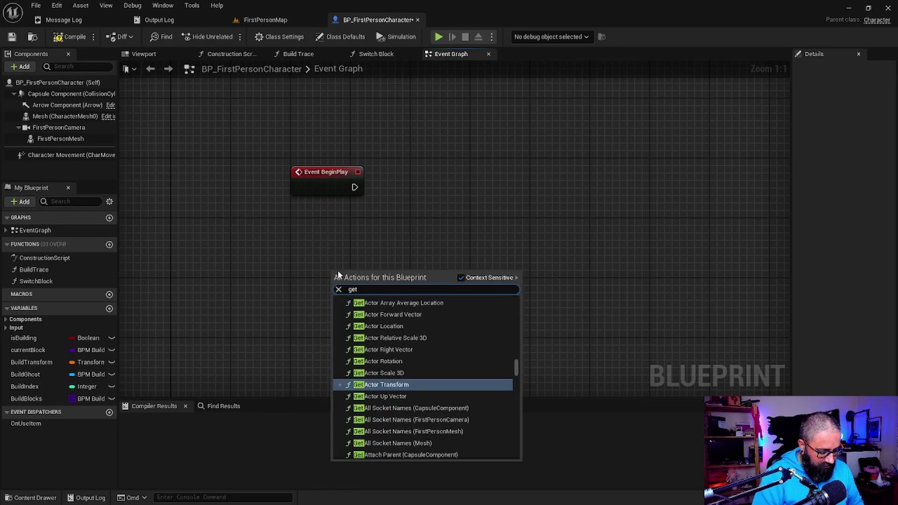
{"action": "type", "text": "player co"}
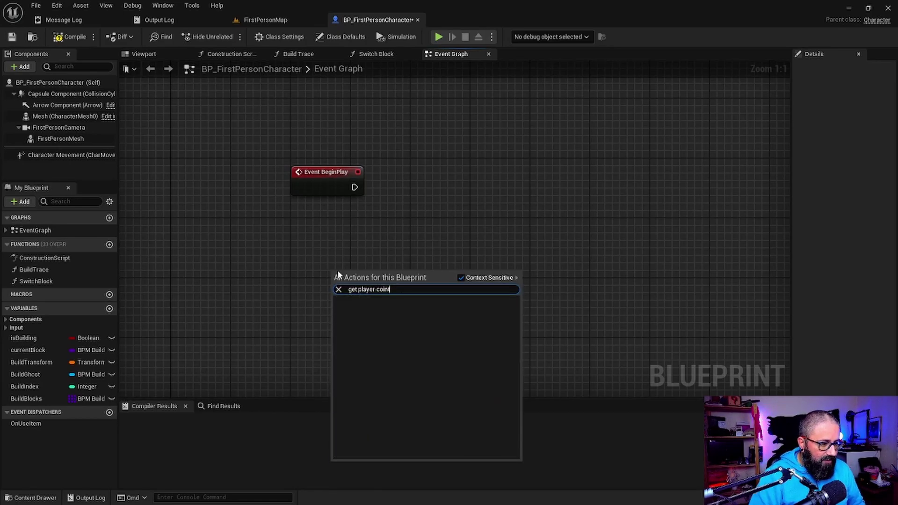
{"action": "key", "text": "Return"}
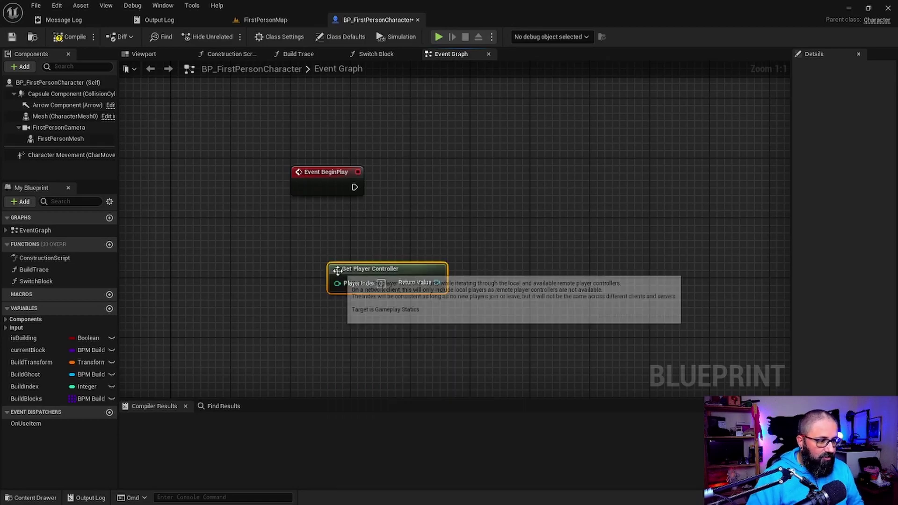
{"action": "left_click_drag", "start_coordinate": [406, 261], "coordinate": [369, 269]}
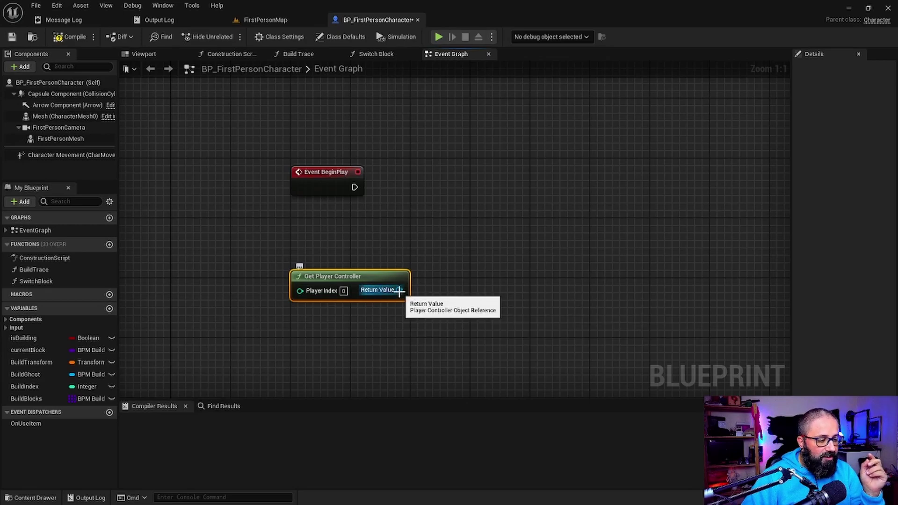
- Add an Enhanced Input Local Player Subsystem node fed by Get Player Controller's Return Value
{"action": "left_click_drag", "start_coordinate": [399, 290], "coordinate": [473, 260]}
{"action": "type", "text": "g"}
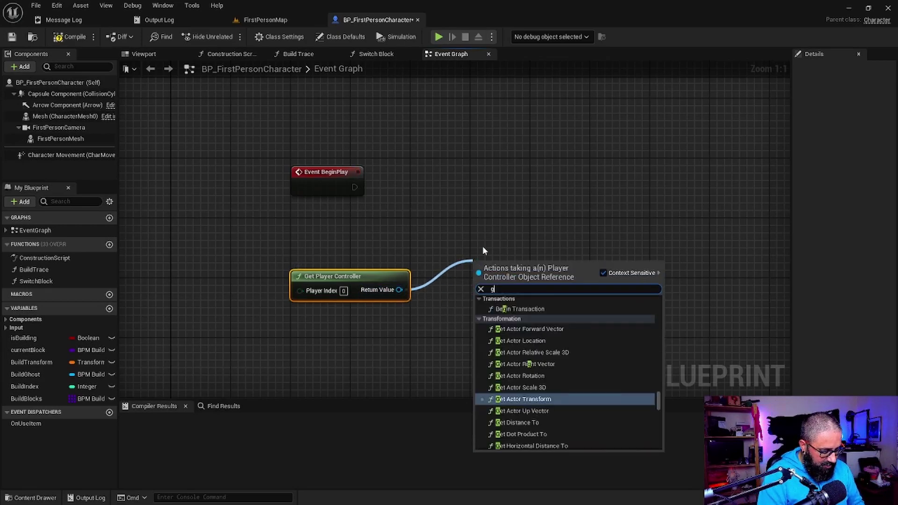
{"action": "type", "text": "et input"}
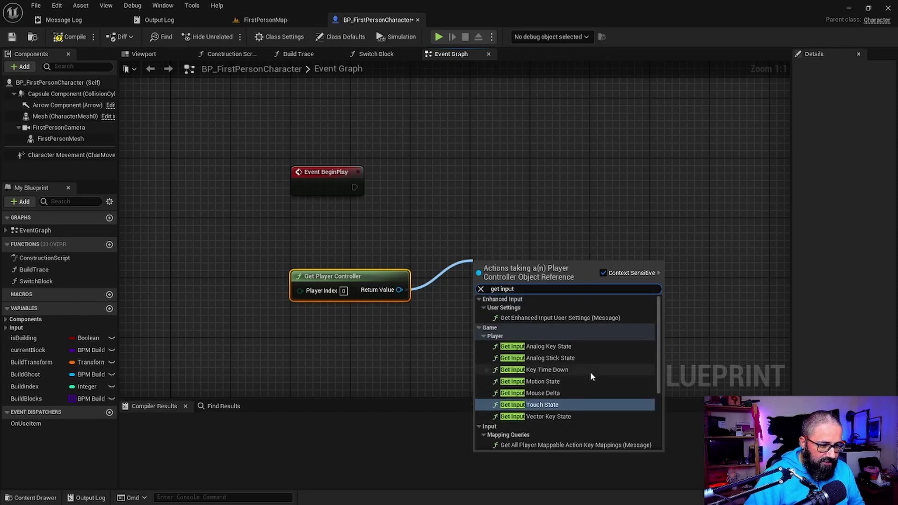
{"action": "scroll", "coordinate": [578, 328], "scroll_direction": "down", "scroll_amount": 3}
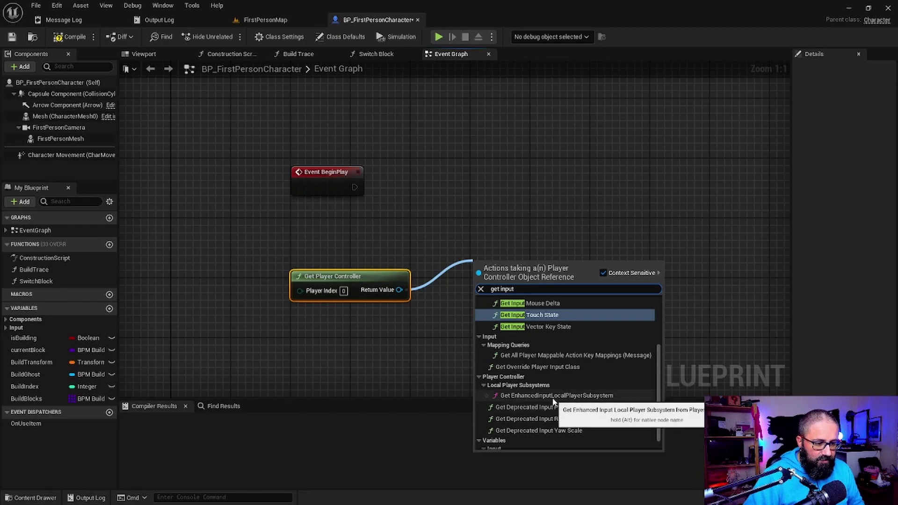
{"action": "left_click", "coordinate": [505, 396]}
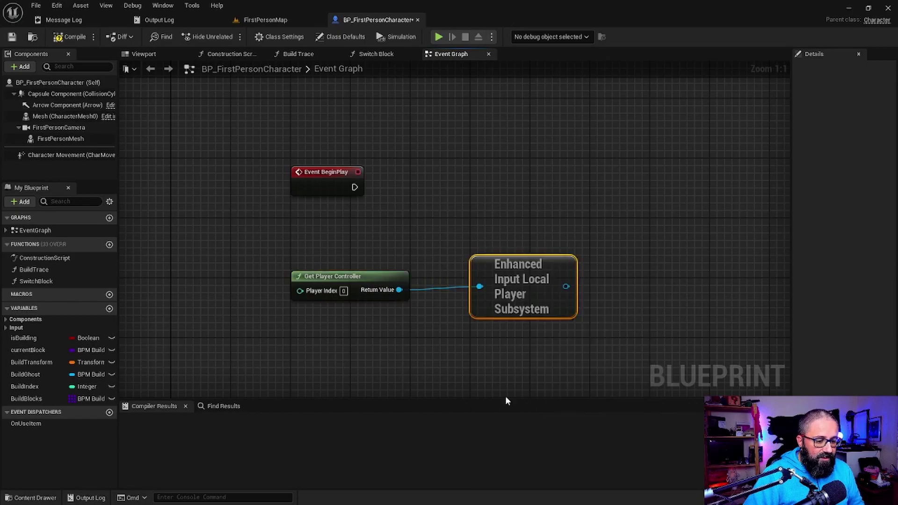
{"action": "mouse_move", "coordinate": [533, 262]}
{"action": "left_mouse_down"}
{"action": "mouse_move", "coordinate": [517, 192]}
{"action": "mouse_move", "coordinate": [502, 252]}
{"action": "left_mouse_up"}
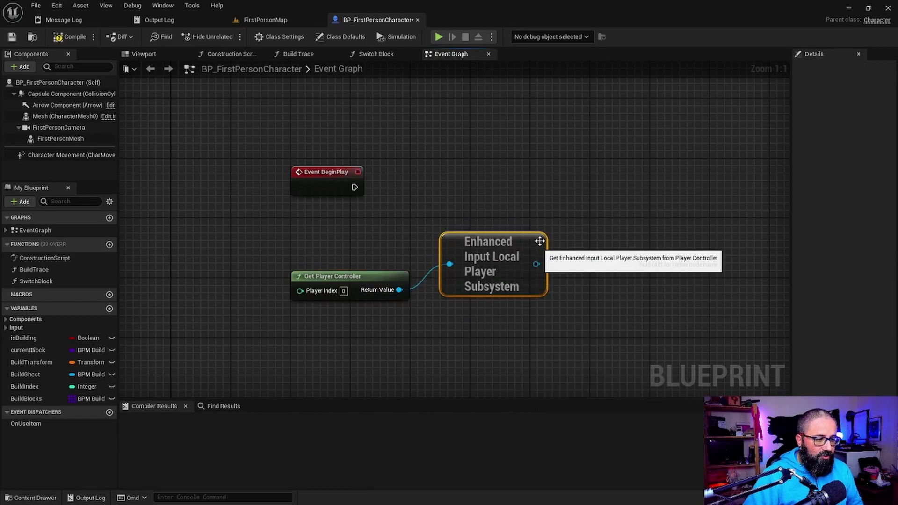
- Add an Is Valid node checking the subsystem output
{"action": "right_click_drag", "start_coordinate": [614, 234], "coordinate": [471, 251]}
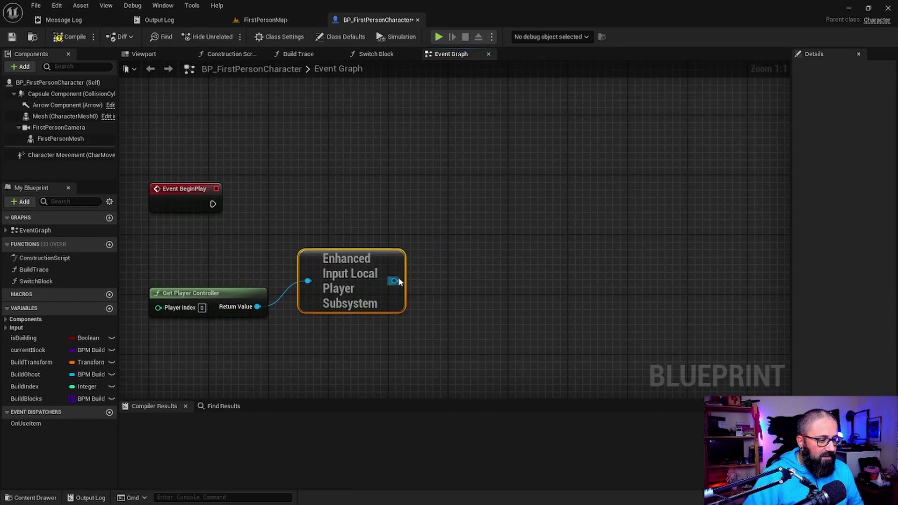
{"action": "left_click_drag", "start_coordinate": [396, 281], "coordinate": [484, 213]}
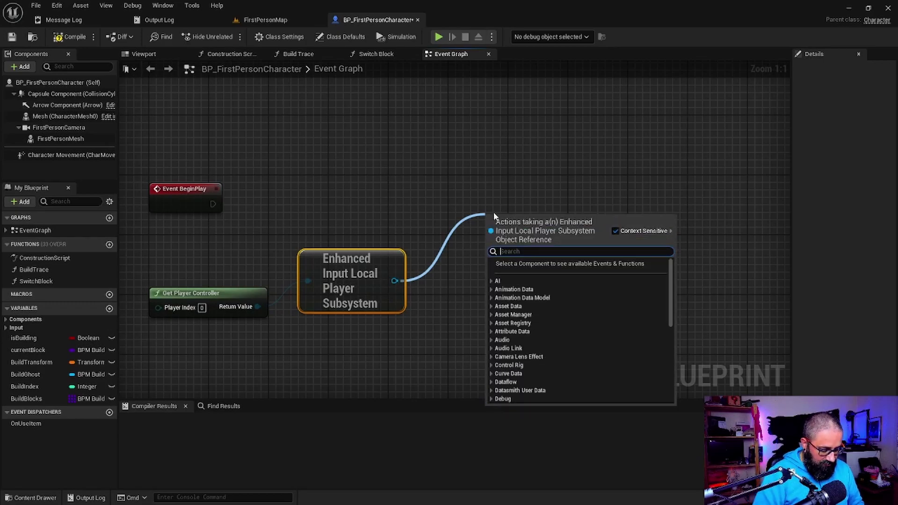
{"action": "type", "text": "is valid"}
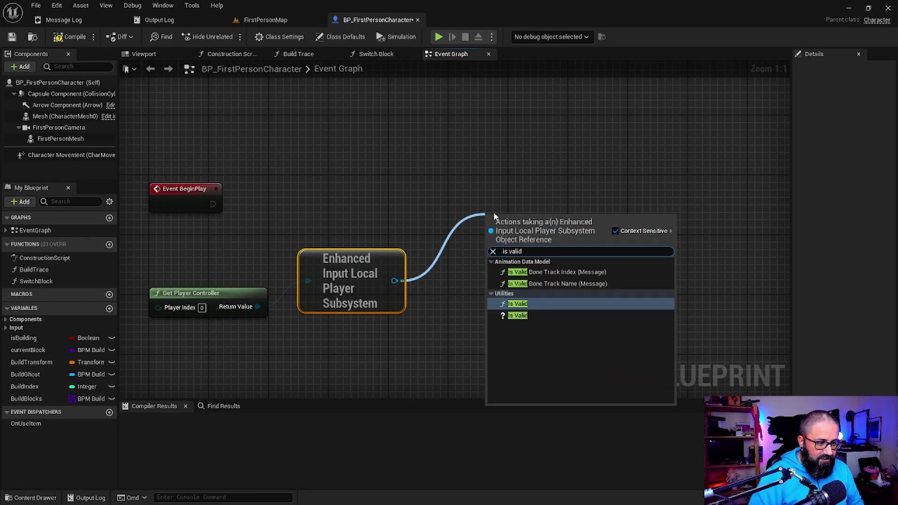
{"action": "left_click", "coordinate": [511, 316]}
{"action": "left_click_drag", "start_coordinate": [531, 249], "coordinate": [493, 213]}
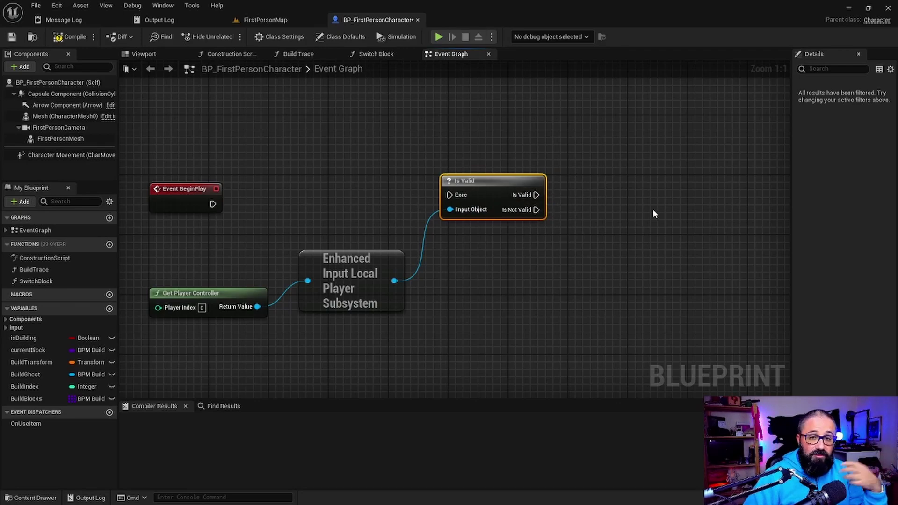
- Wire Event BeginPlay's exec pin into the Is Valid node's Exec input
{"action": "left_click_drag", "start_coordinate": [179, 192], "coordinate": [231, 170]}
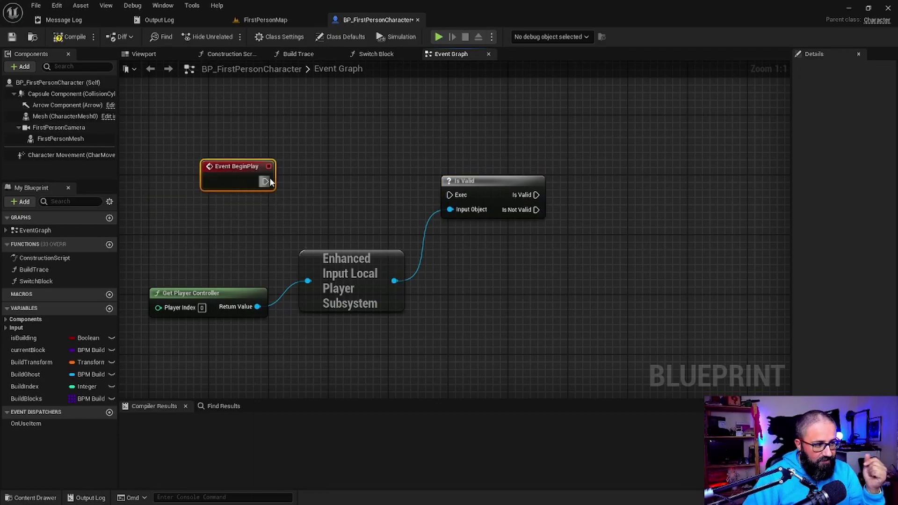
{"action": "left_click_drag", "start_coordinate": [265, 182], "coordinate": [449, 195]}
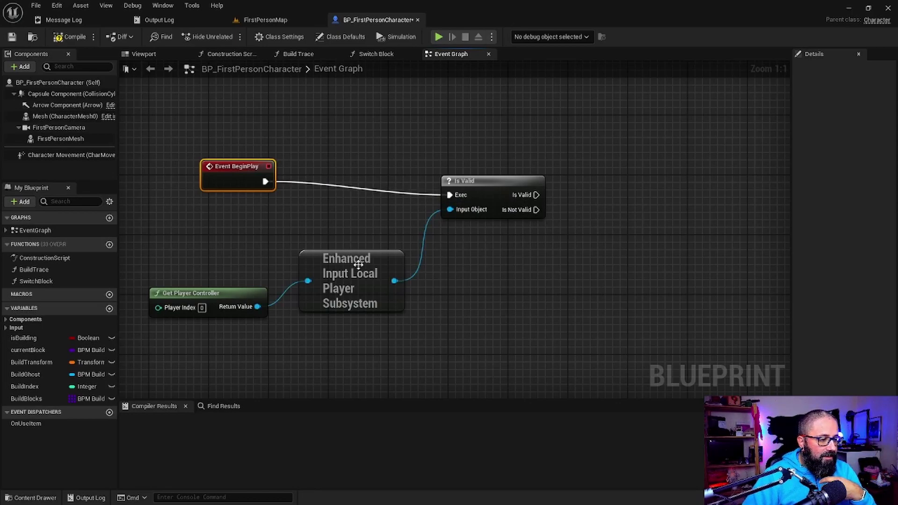
{"action": "left_click_drag", "start_coordinate": [358, 264], "coordinate": [396, 265]}
{"action": "right_click_drag", "start_coordinate": [593, 217], "coordinate": [481, 224]}
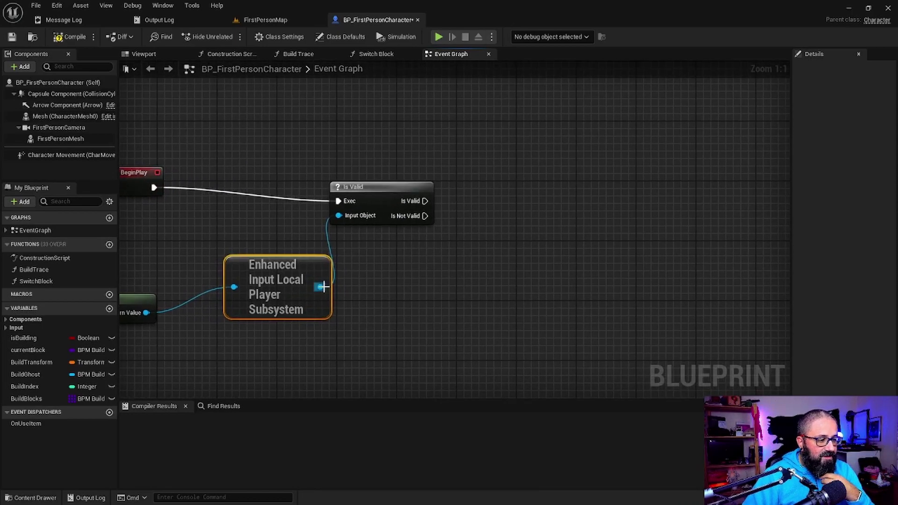
- Add an Add Mapping Context node with IMC_Building, run from Is Valid, and compile
{"action": "left_click_drag", "start_coordinate": [323, 286], "coordinate": [545, 230]}
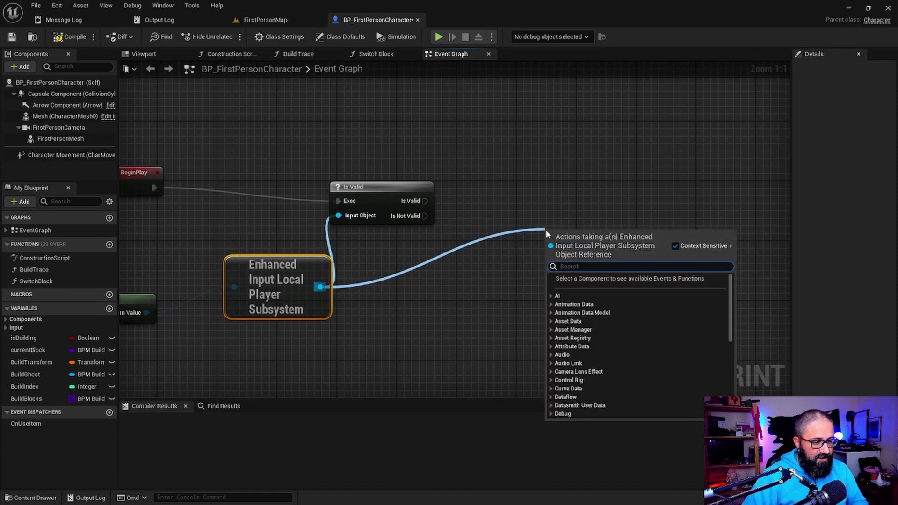
{"action": "type", "text": "add mapping"}
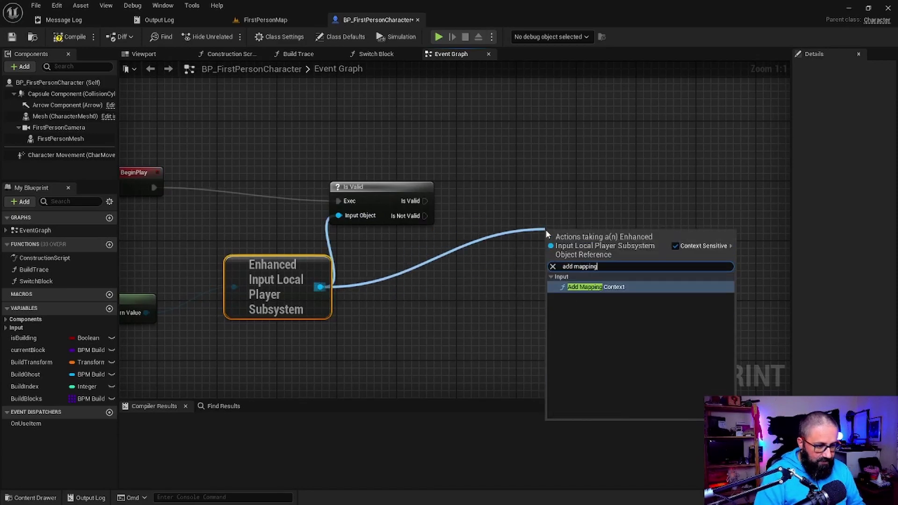
{"action": "left_click", "coordinate": [594, 291]}
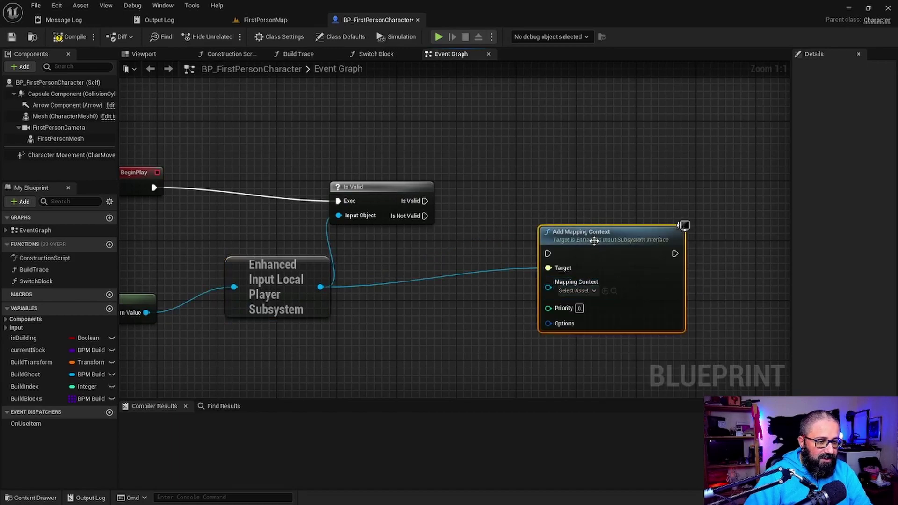
{"action": "mouse_move", "coordinate": [422, 201]}
{"action": "left_mouse_down"}
{"action": "mouse_move", "coordinate": [555, 208]}
{"action": "mouse_move", "coordinate": [554, 188]}
{"action": "left_mouse_up"}
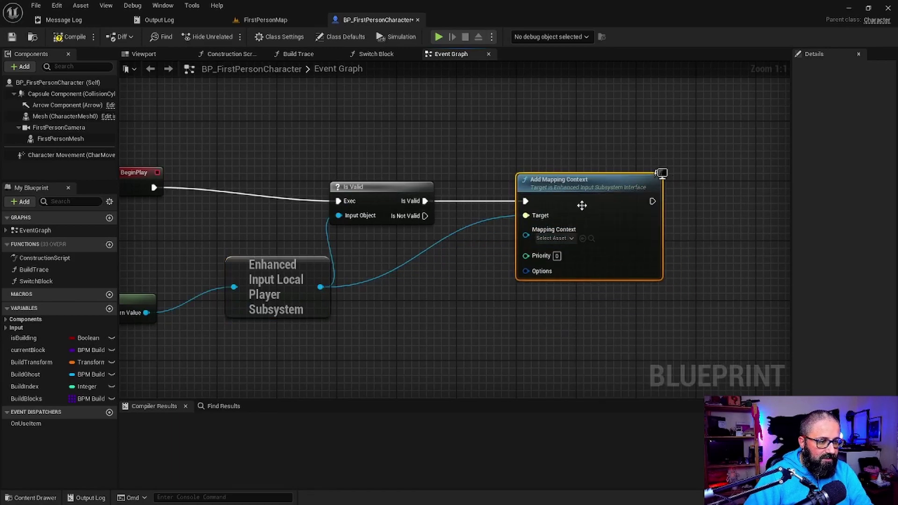
{"action": "left_click", "coordinate": [556, 238]}
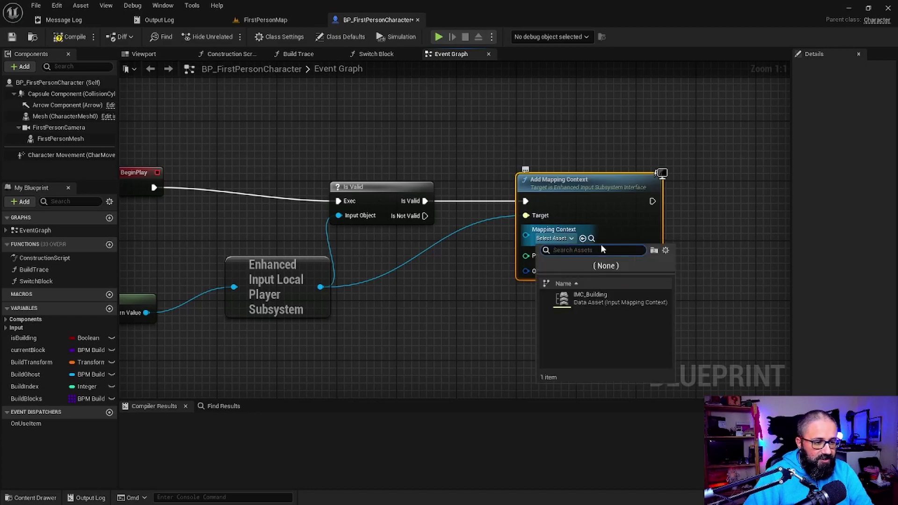
{"action": "left_click", "coordinate": [593, 298]}
{"action": "left_click", "coordinate": [69, 36]}
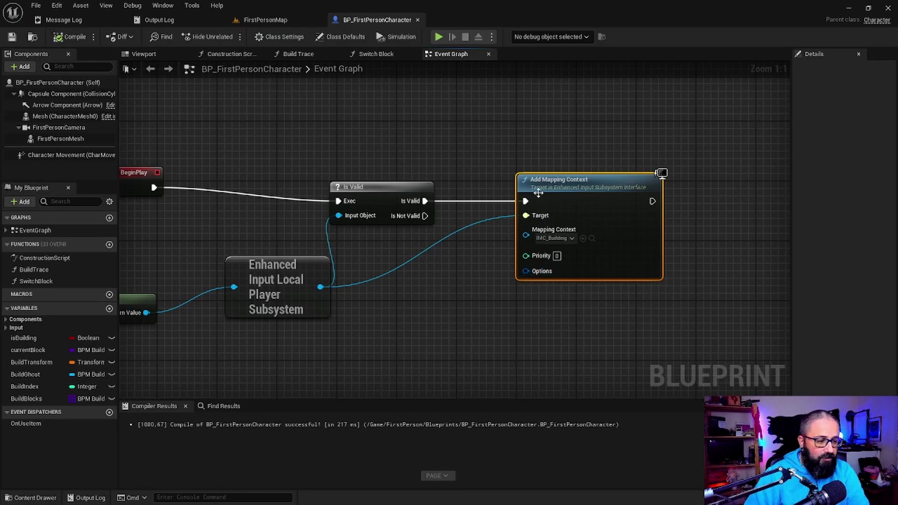
{"action": "right_click_drag", "start_coordinate": [208, 260], "coordinate": [366, 144]}
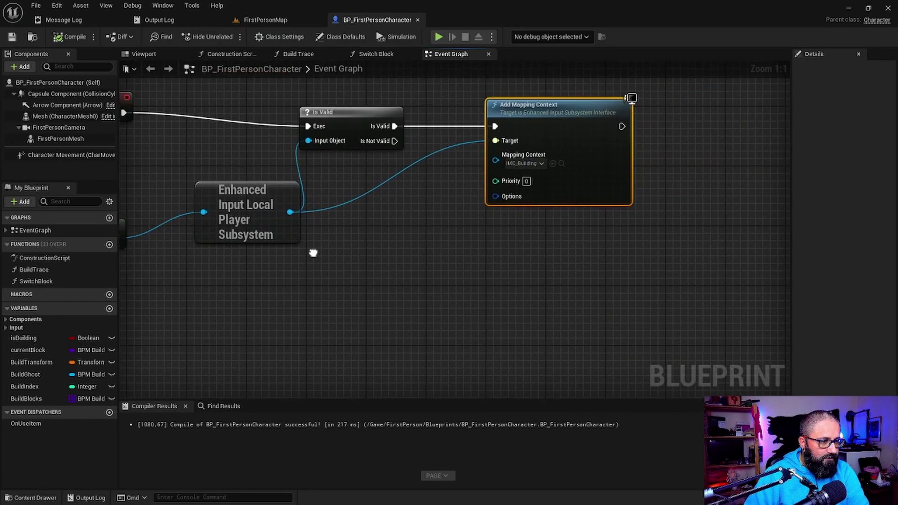
- Add a Print String from Is Not Valid with the message 'Context non valide !'
{"action": "left_click_drag", "start_coordinate": [358, 154], "coordinate": [593, 289]}
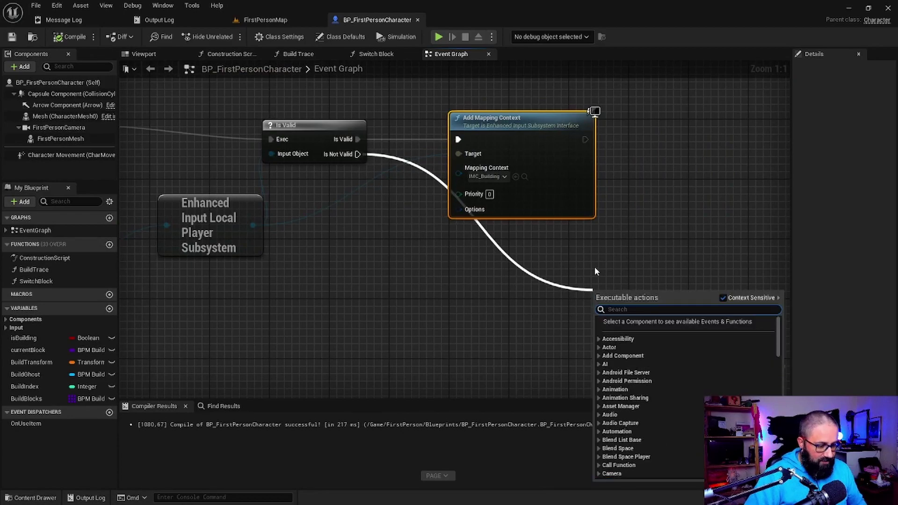
{"action": "type", "text": "print"}
{"action": "key", "text": "Return"}
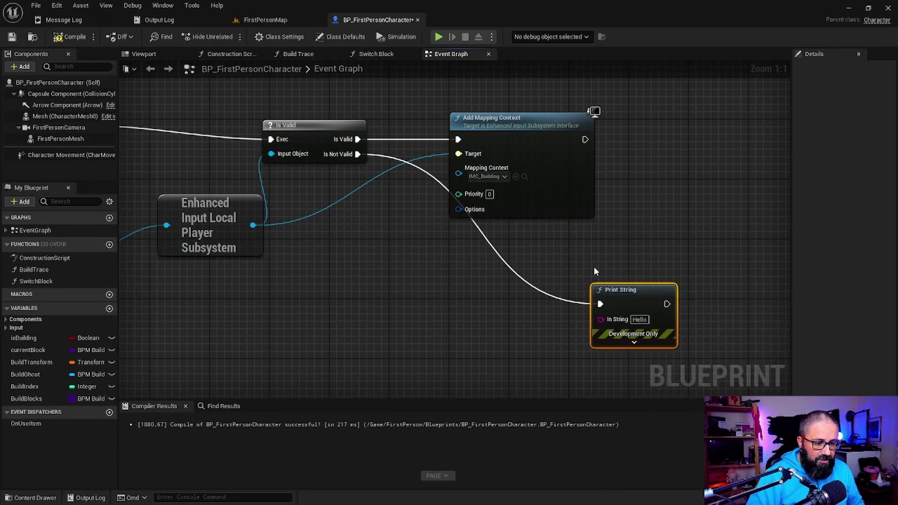
{"action": "left_click", "coordinate": [639, 319]}
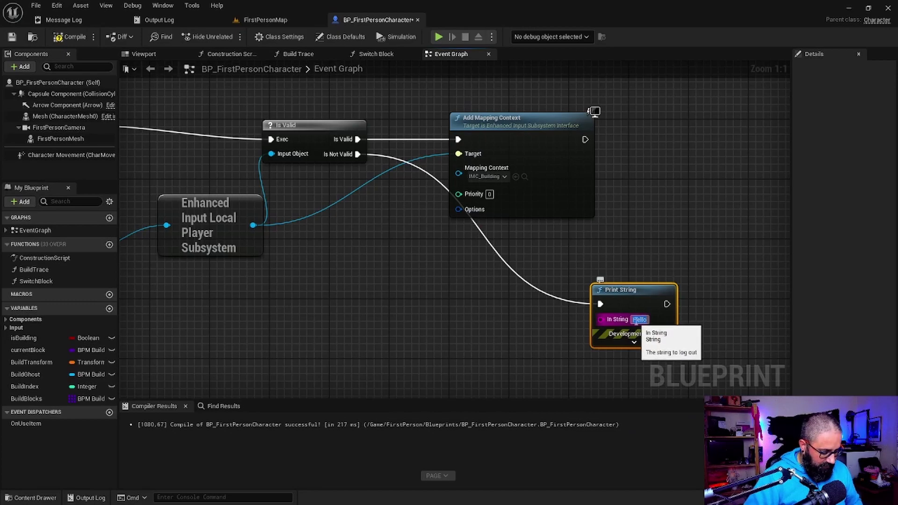
{"action": "type", "text": "Gontext no"}
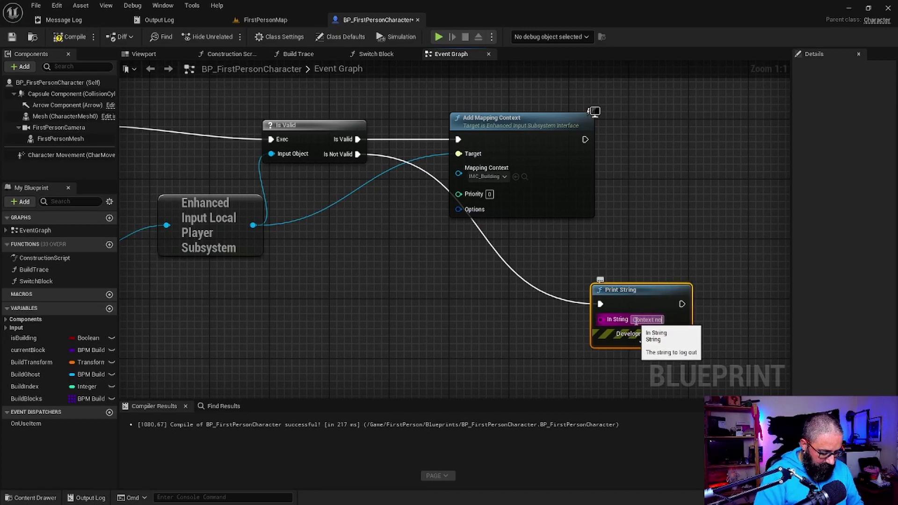
{"action": "type", "text": "t valid"}
{"action": "left_click", "coordinate": [564, 319]}
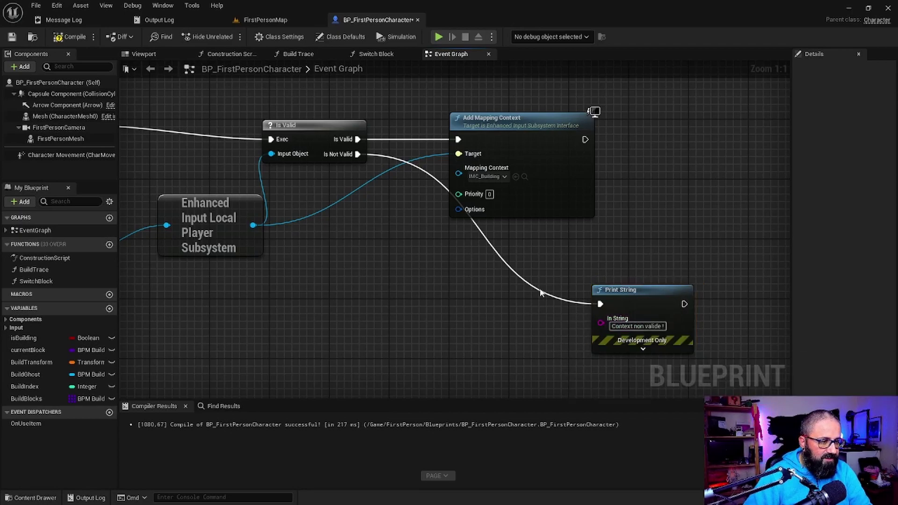
- Tuck the Print String under Add Mapping Context and recompile the Blueprint
{"action": "left_click_drag", "start_coordinate": [637, 289], "coordinate": [493, 223]}
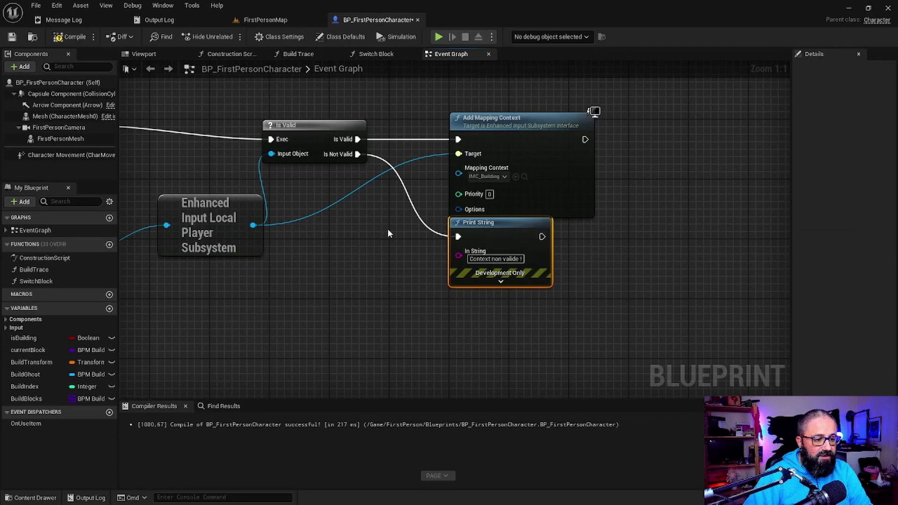
{"action": "right_click_drag", "start_coordinate": [344, 311], "coordinate": [432, 287]}
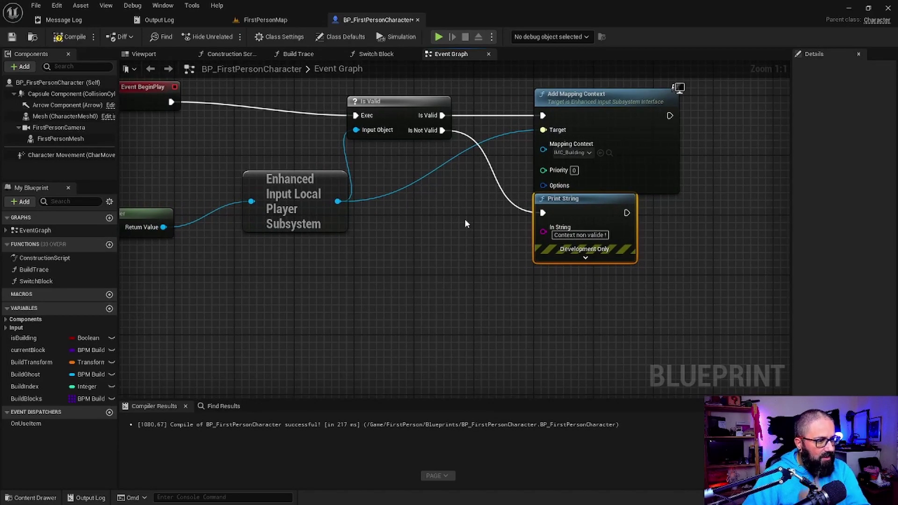
{"action": "right_click_drag", "start_coordinate": [341, 238], "coordinate": [402, 264]}
{"action": "left_click", "coordinate": [69, 37]}
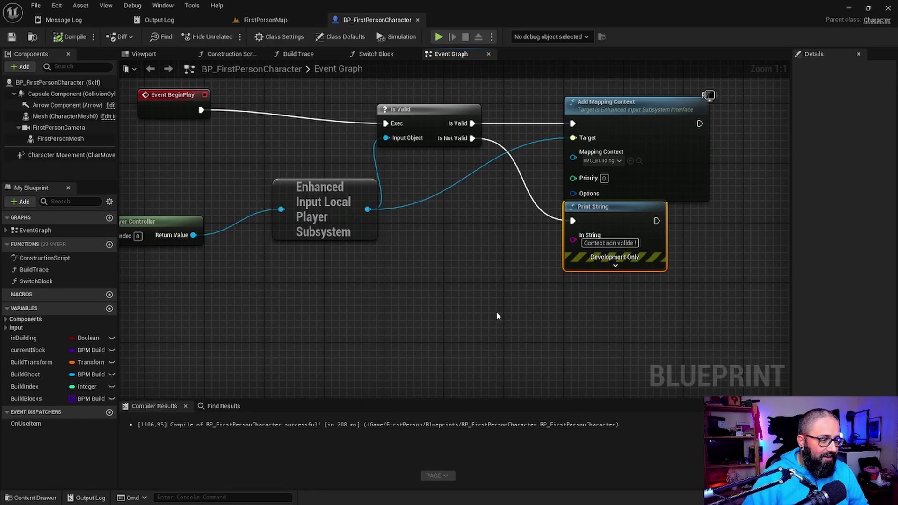
- Browse the Gamepad, Movement and RotateBuild input node groups in the Event Graph
{"action": "right_click_drag", "start_coordinate": [460, 352], "coordinate": [648, 328]}
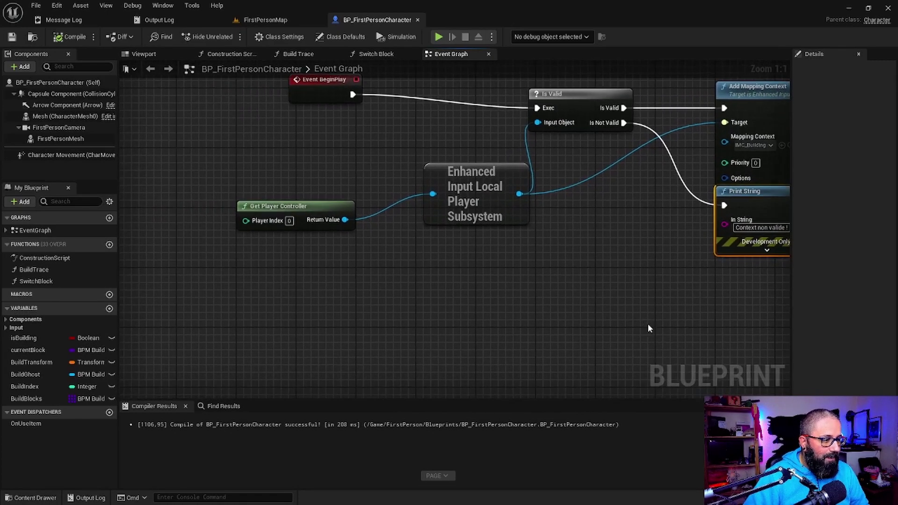
{"action": "right_click_drag", "start_coordinate": [487, 146], "coordinate": [421, 200]}
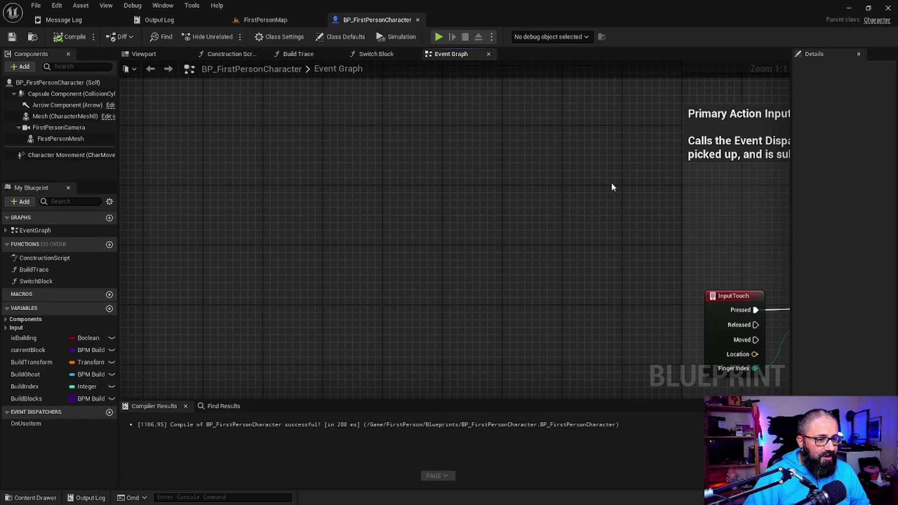
{"action": "right_click_drag", "start_coordinate": [593, 129], "coordinate": [349, 348]}
{"action": "scroll", "coordinate": [590, 122], "scroll_direction": "down", "scroll_amount": 2}
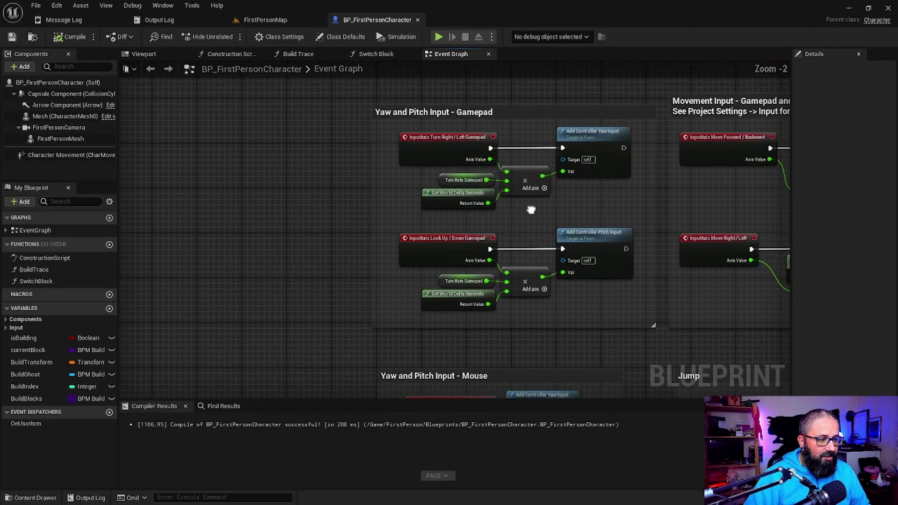
{"action": "mouse_move", "coordinate": [532, 207]}
{"action": "right_mouse_down"}
{"action": "mouse_move", "coordinate": [427, 255]}
{"action": "mouse_move", "coordinate": [499, 61]}
{"action": "right_mouse_up"}
{"action": "scroll", "coordinate": [527, 127], "scroll_direction": "down", "scroll_amount": 6}
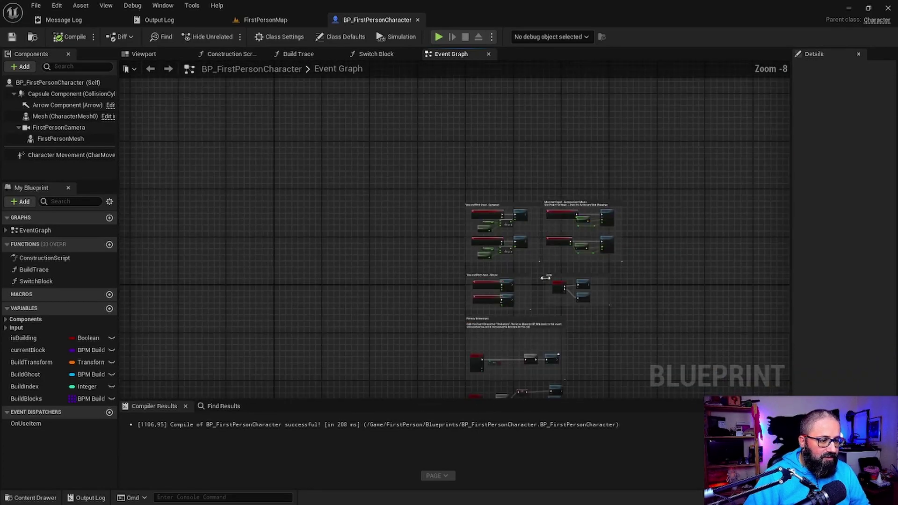
{"action": "scroll", "coordinate": [559, 296], "scroll_direction": "up", "scroll_amount": 3}
{"action": "scroll", "coordinate": [500, 216], "scroll_direction": "up", "scroll_amount": 3}
{"action": "right_click_drag", "start_coordinate": [501, 216], "coordinate": [465, 204]}
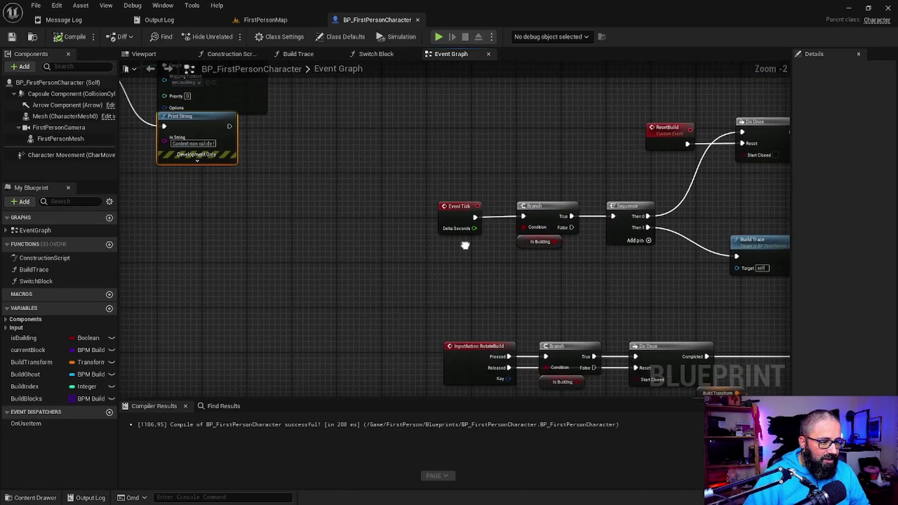
{"action": "scroll", "coordinate": [465, 204], "scroll_direction": "up", "scroll_amount": 2}
{"action": "left_click", "coordinate": [481, 196]}
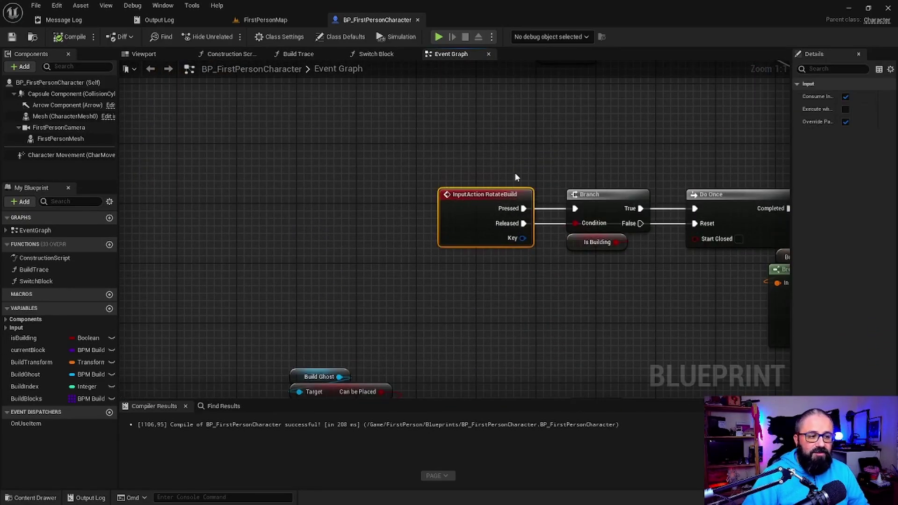
- Move Get Player Controller directly beneath the Enhanced Input Local Player Subsystem node
{"action": "right_click_drag", "start_coordinate": [484, 169], "coordinate": [521, 301]}
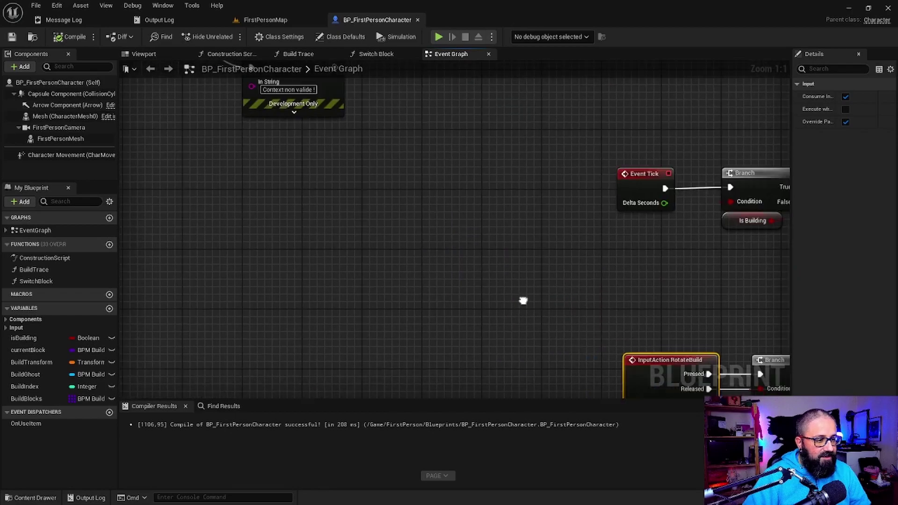
{"action": "right_click_drag", "start_coordinate": [335, 164], "coordinate": [579, 287]}
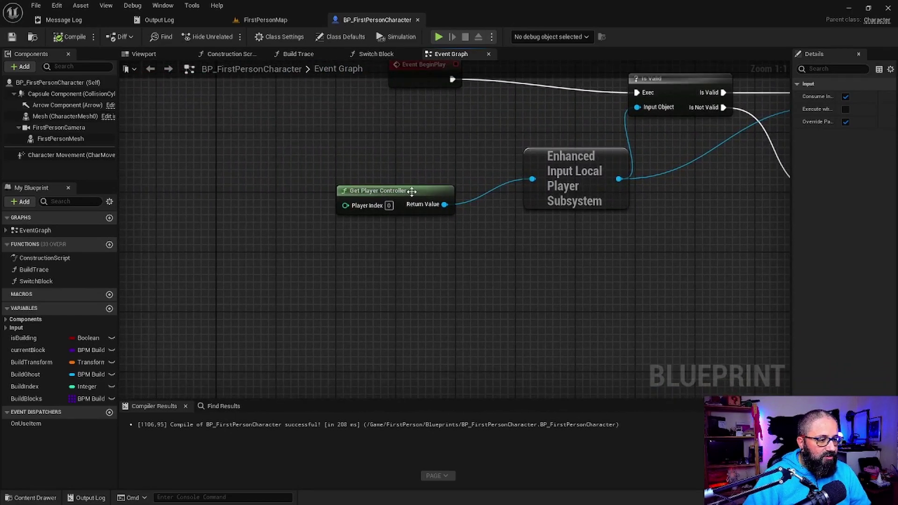
{"action": "left_click_drag", "start_coordinate": [411, 190], "coordinate": [586, 224]}
{"action": "right_click_drag", "start_coordinate": [691, 282], "coordinate": [174, 226]}
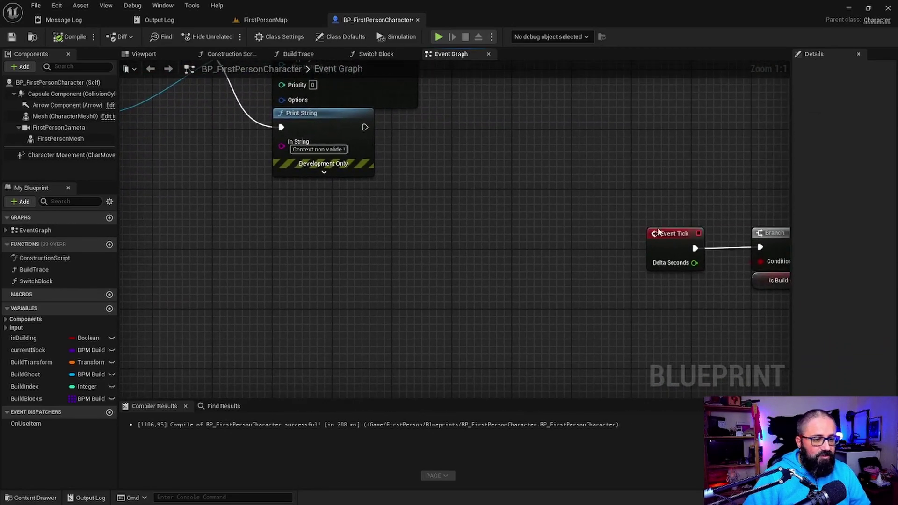
{"action": "mouse_move", "coordinate": [658, 231]}
{"action": "right_mouse_down"}
{"action": "mouse_move", "coordinate": [487, 206]}
{"action": "mouse_move", "coordinate": [475, 267]}
{"action": "mouse_move", "coordinate": [312, 275]}
{"action": "right_mouse_up"}
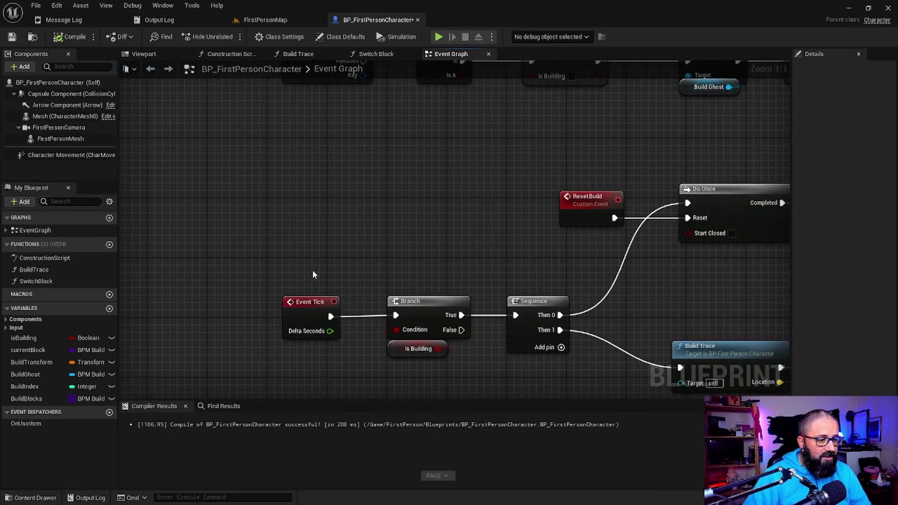
{"action": "right_click_drag", "start_coordinate": [260, 199], "coordinate": [577, 183]}
{"action": "right_click_drag", "start_coordinate": [337, 216], "coordinate": [697, 278]}
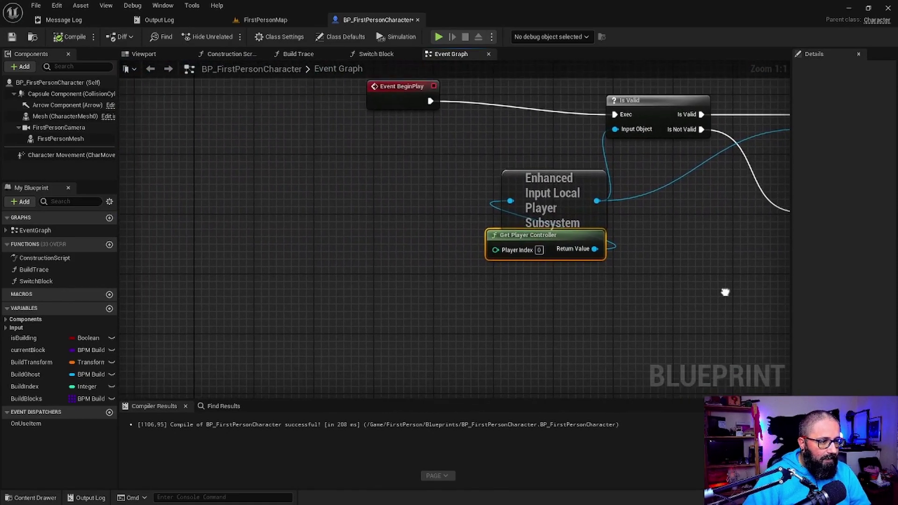
{"action": "right_click_drag", "start_coordinate": [465, 330], "coordinate": [469, 227]}
- Add an EnhancedInputAction IA_Test event node from the 'ia_test' search and place it near Print String
{"action": "right_click", "coordinate": [364, 257]}
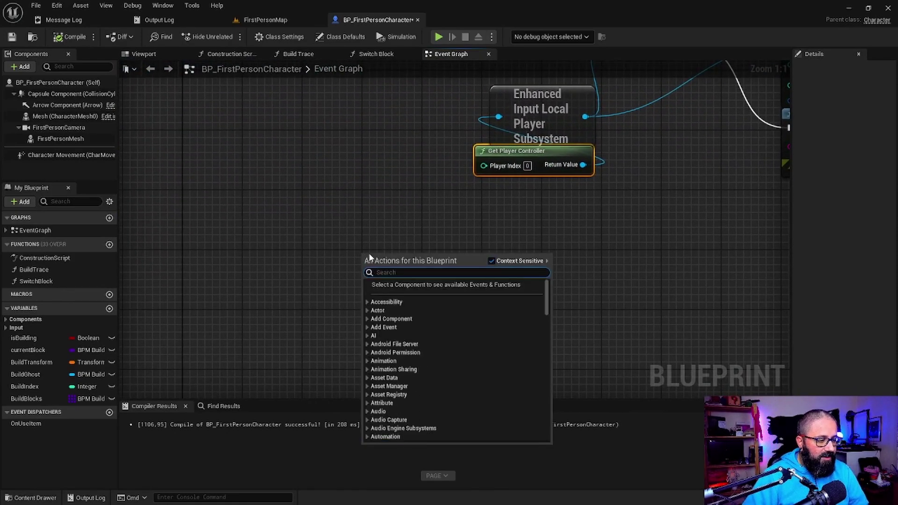
{"action": "type", "text": "input action"}
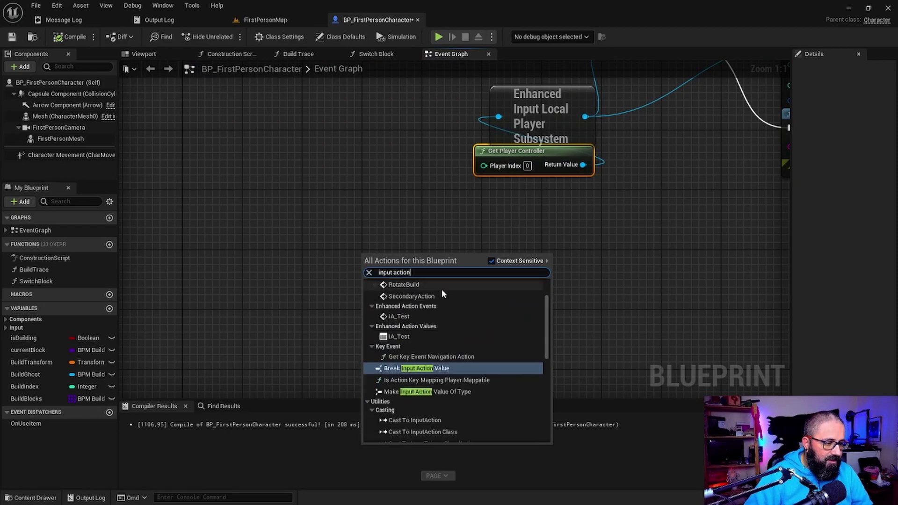
{"action": "scroll", "coordinate": [441, 289], "scroll_direction": "up", "scroll_amount": 2}
{"action": "scroll", "coordinate": [450, 298], "scroll_direction": "up", "scroll_amount": 2}
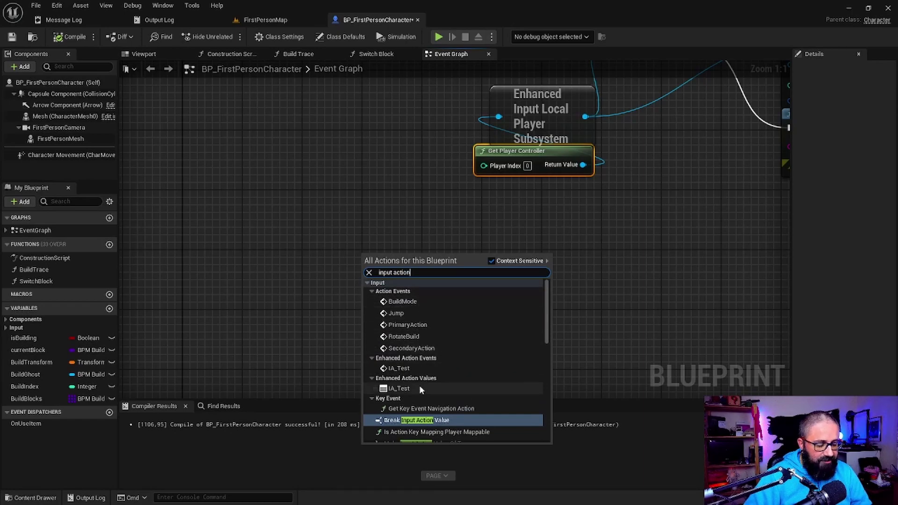
{"action": "scroll", "coordinate": [400, 364], "scroll_direction": "down", "scroll_amount": 1}
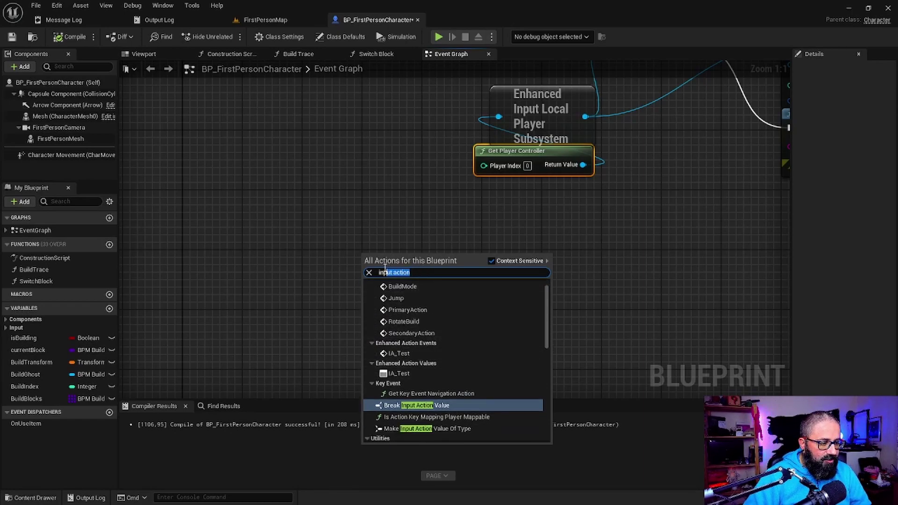
{"action": "type", "text": "ia_test"}
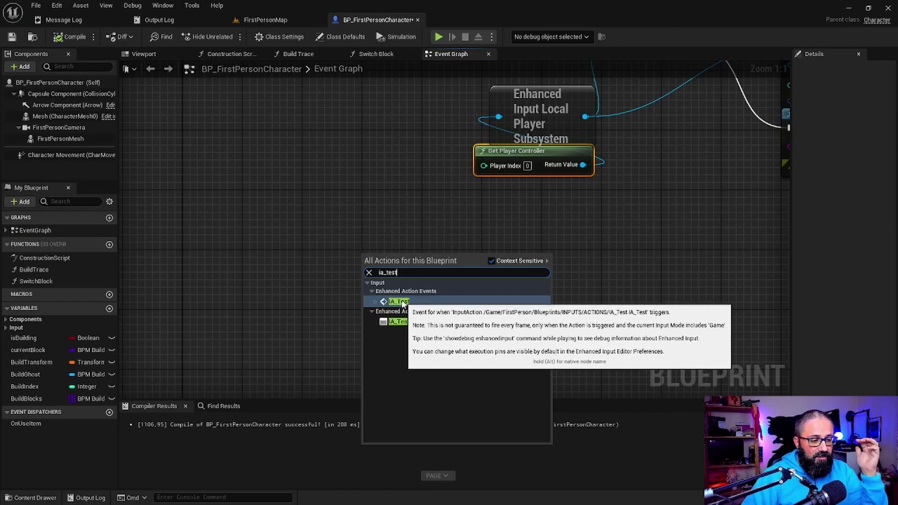
{"action": "left_click", "coordinate": [403, 302]}
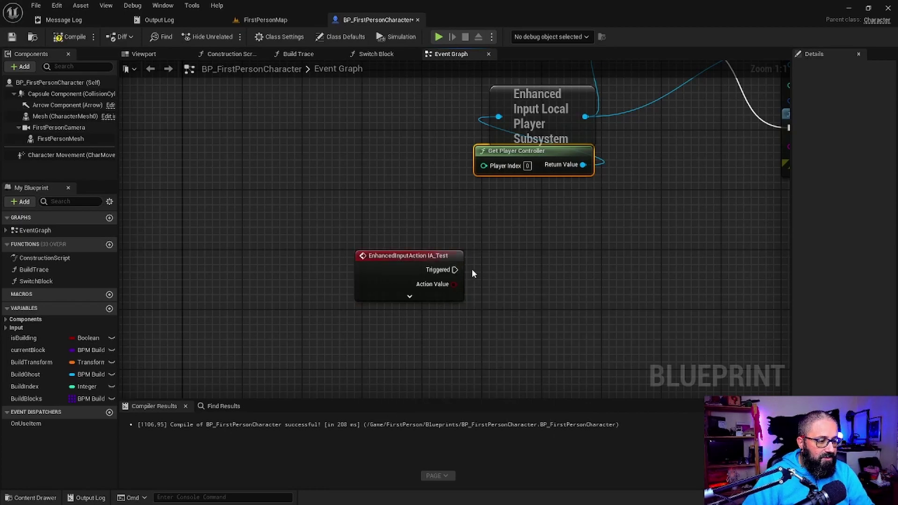
{"action": "left_click_drag", "start_coordinate": [459, 284], "coordinate": [460, 269]}
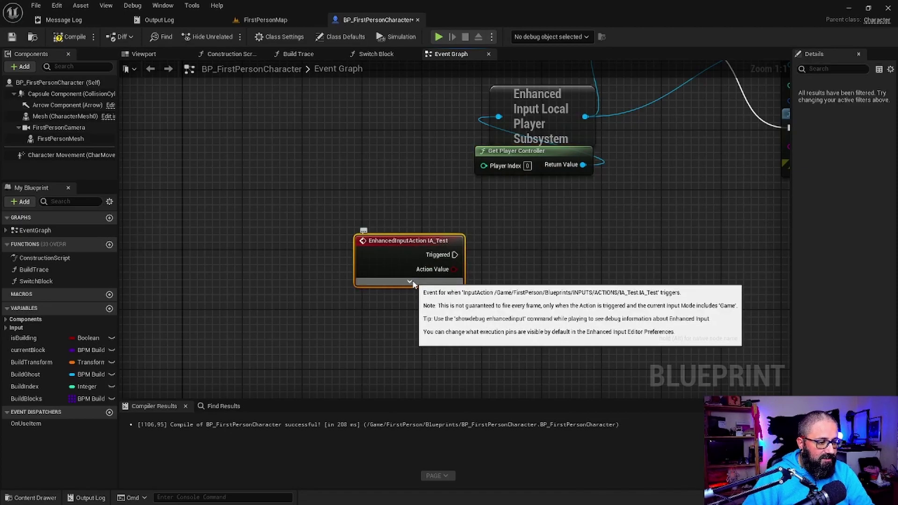
{"action": "right_click_drag", "start_coordinate": [428, 283], "coordinate": [304, 292]}
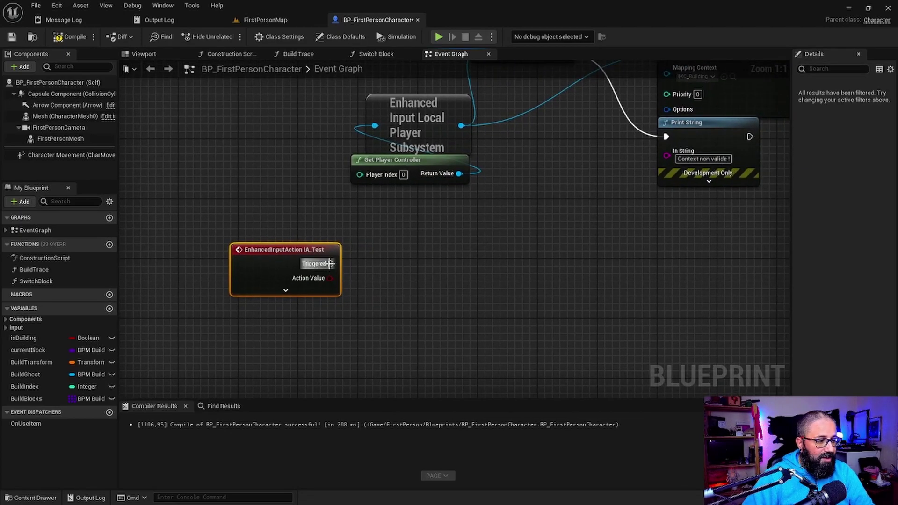
- Wire a new Print String saying 'Hello' to IA_Test's Triggered output
{"action": "left_click_drag", "start_coordinate": [331, 263], "coordinate": [472, 271]}
{"action": "type", "text": "print"}
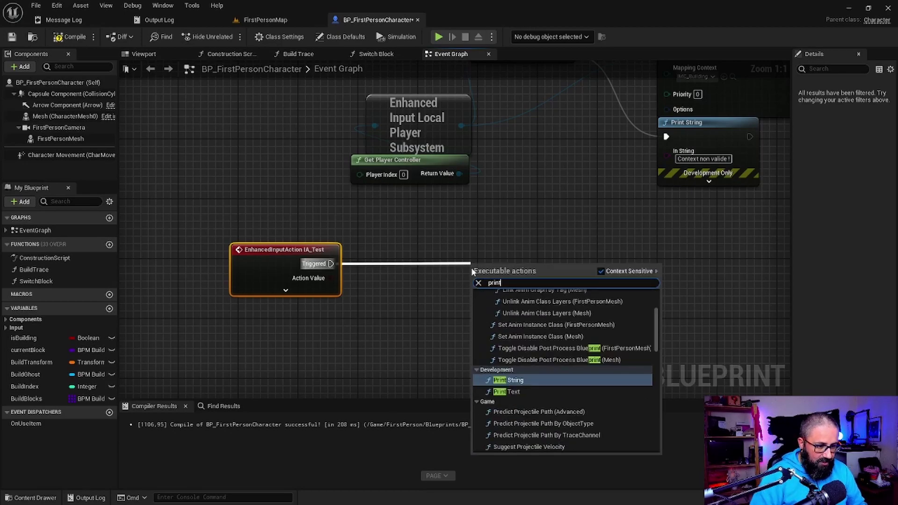
{"action": "key", "text": "Return"}
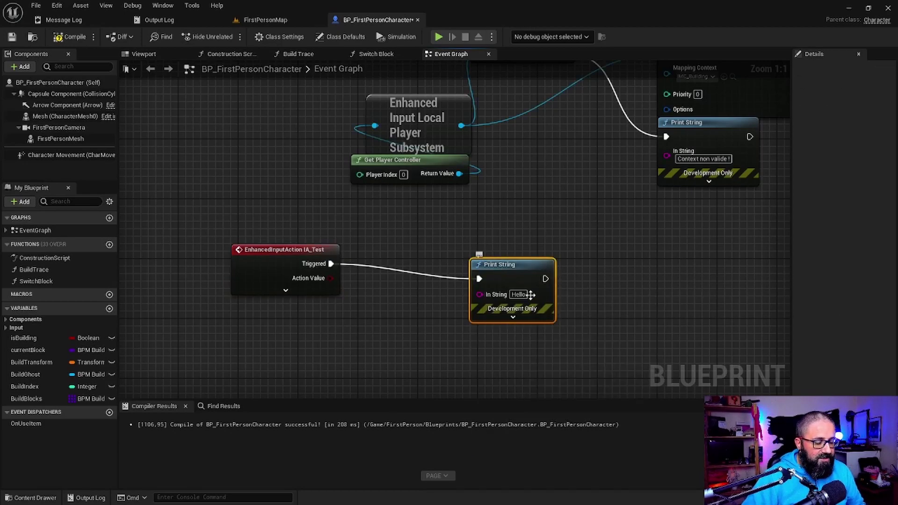
- Compile the Blueprint and run a brief play test, then stop it
{"action": "left_click", "coordinate": [69, 36]}
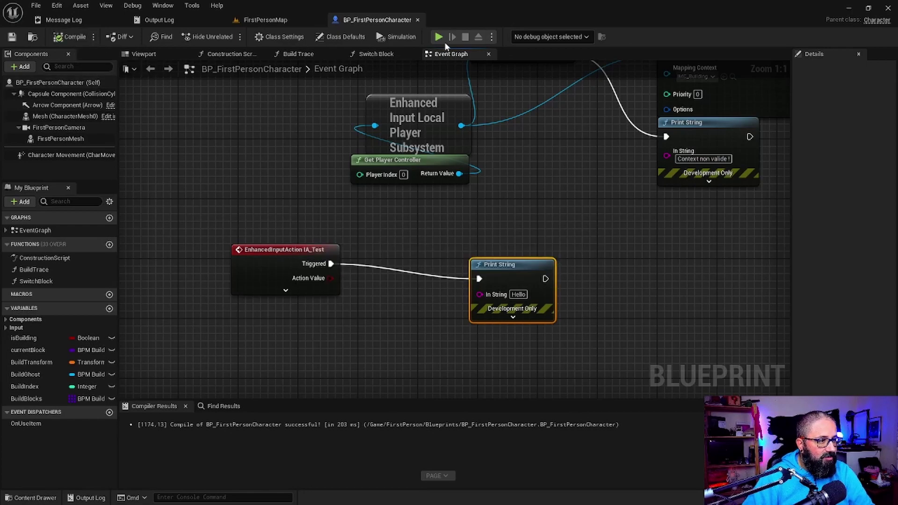
{"action": "left_click", "coordinate": [440, 37]}
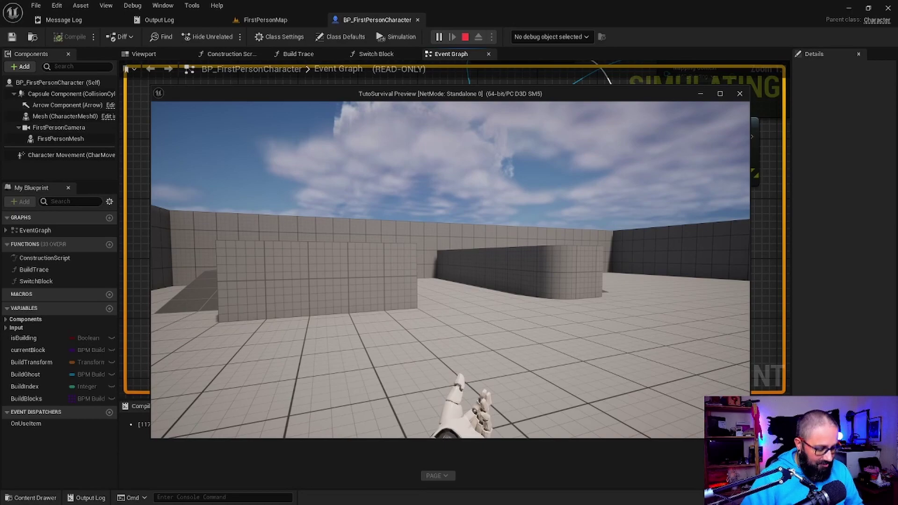
{"action": "key", "text": "Escape"}
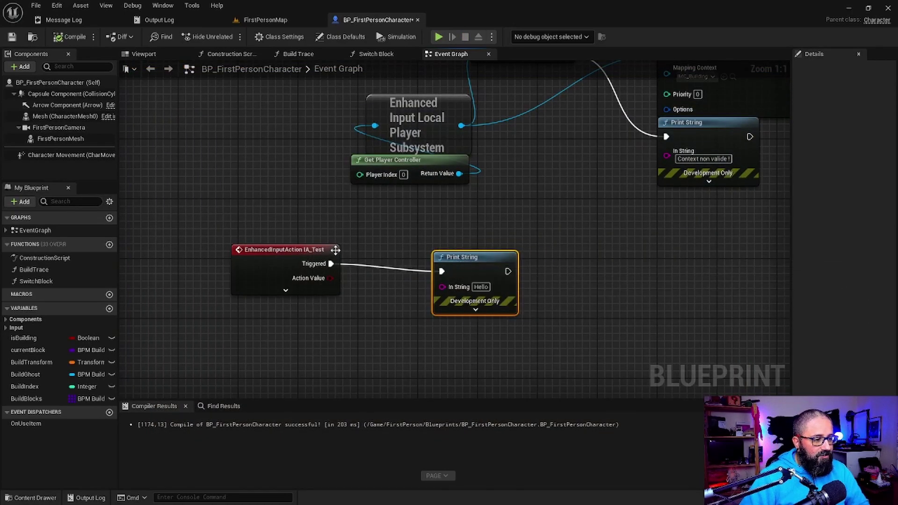
- Expand the IA_Test node to show all pins and shift Print String rightward
{"action": "left_click_drag", "start_coordinate": [299, 293], "coordinate": [320, 307]}
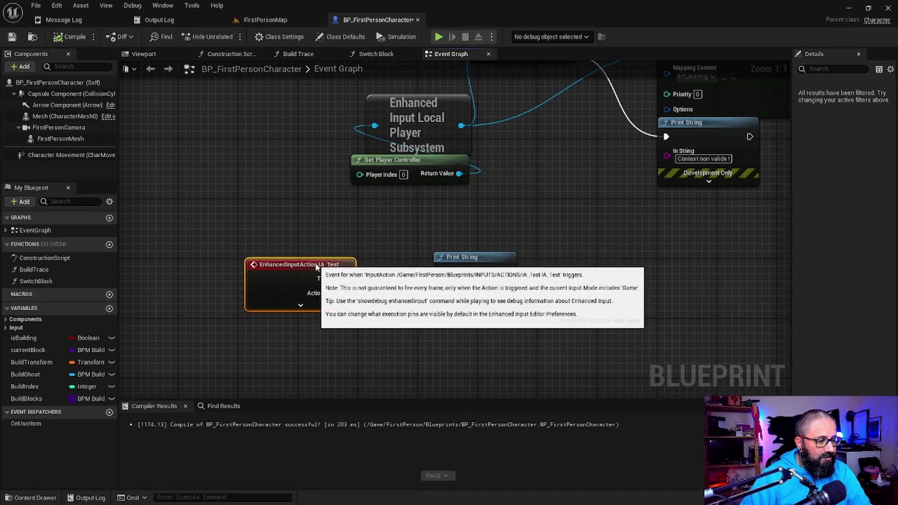
{"action": "left_click", "coordinate": [320, 307]}
{"action": "right_click_drag", "start_coordinate": [411, 361], "coordinate": [413, 287]}
{"action": "left_click_drag", "start_coordinate": [456, 171], "coordinate": [521, 178]}
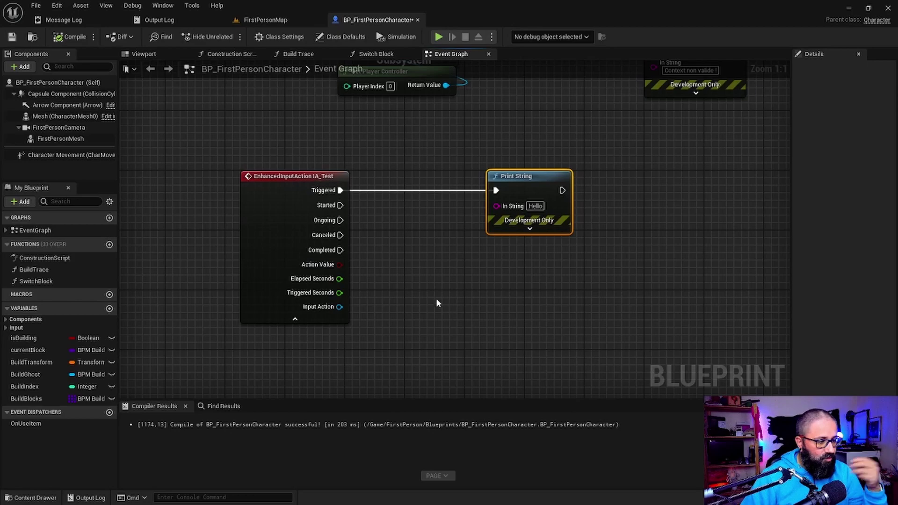
{"action": "left_click", "coordinate": [300, 179]}
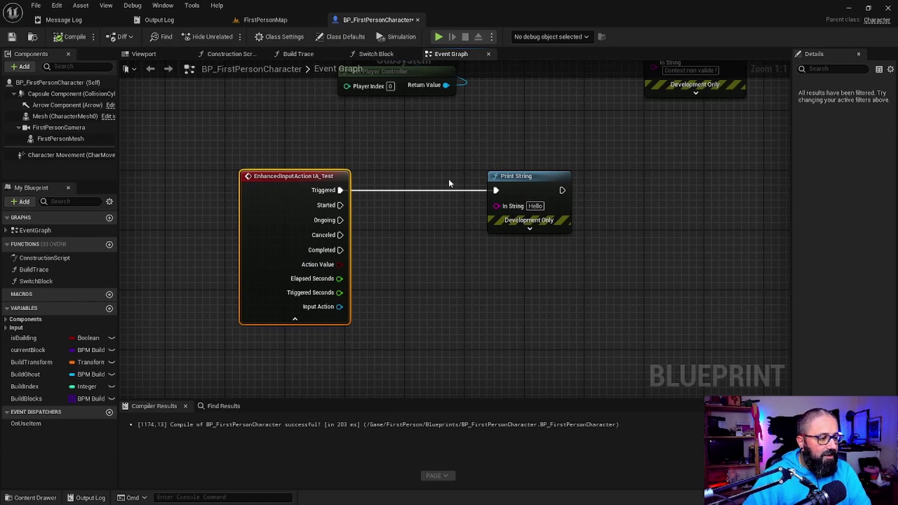
{"action": "mouse_move", "coordinate": [499, 176]}
{"action": "left_mouse_down"}
{"action": "mouse_move", "coordinate": [460, 177]}
{"action": "mouse_move", "coordinate": [525, 176]}
{"action": "left_mouse_up"}
{"action": "left_click", "coordinate": [431, 240]}
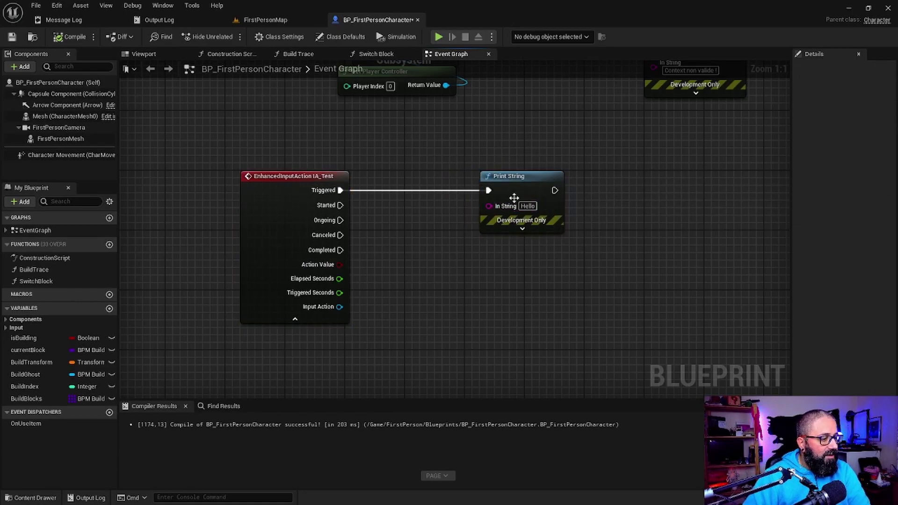
{"action": "left_click_drag", "start_coordinate": [544, 194], "coordinate": [581, 194]}
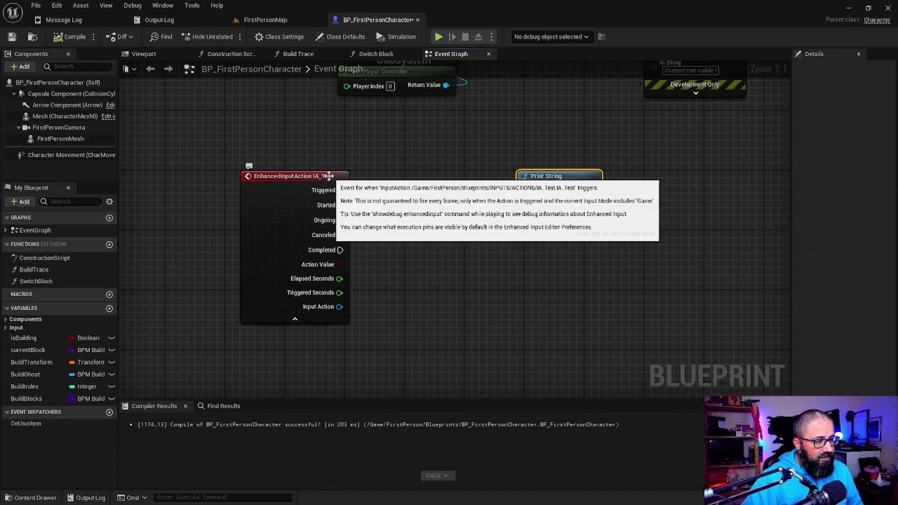
- Break the Triggered wire and connect IA_Test's Completed output to Print String instead
{"action": "left_click", "coordinate": [317, 213]}
{"action": "mouse_move", "coordinate": [341, 190]}
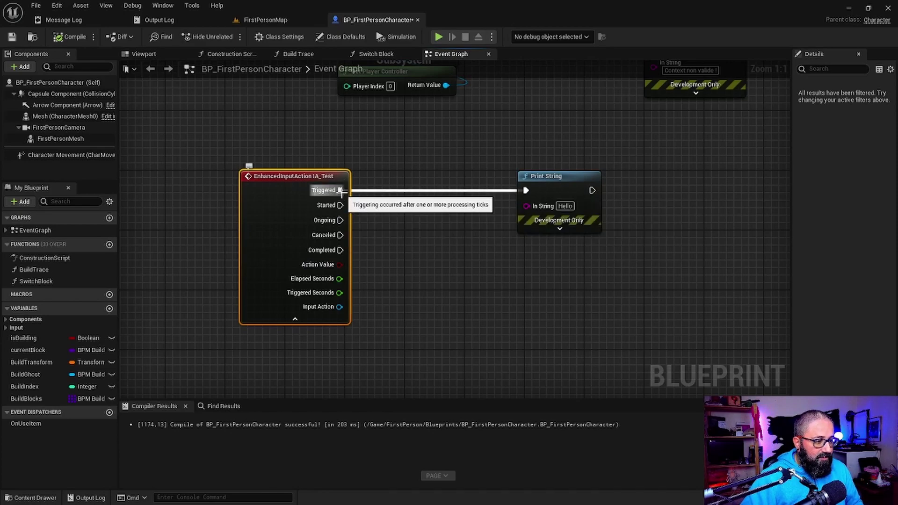
{"action": "left_click", "coordinate": [341, 190], "text": "alt"}
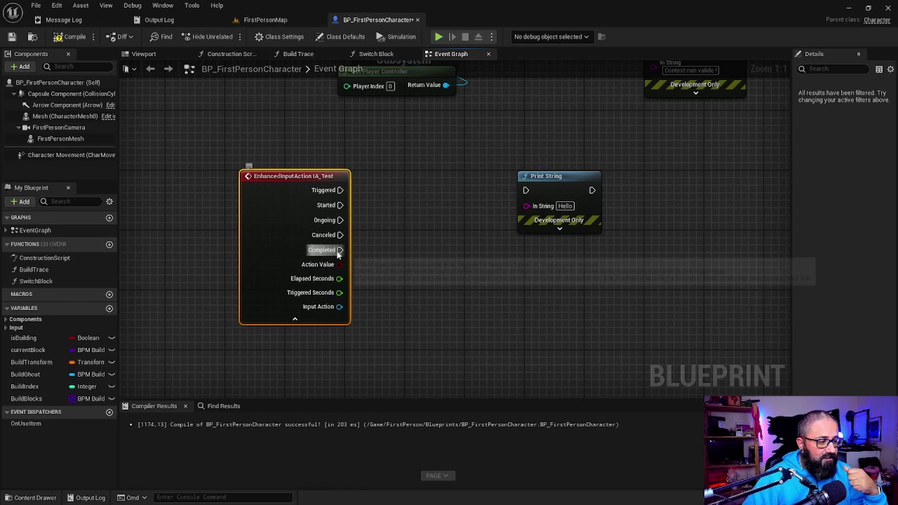
{"action": "left_click_drag", "start_coordinate": [340, 250], "coordinate": [525, 190]}
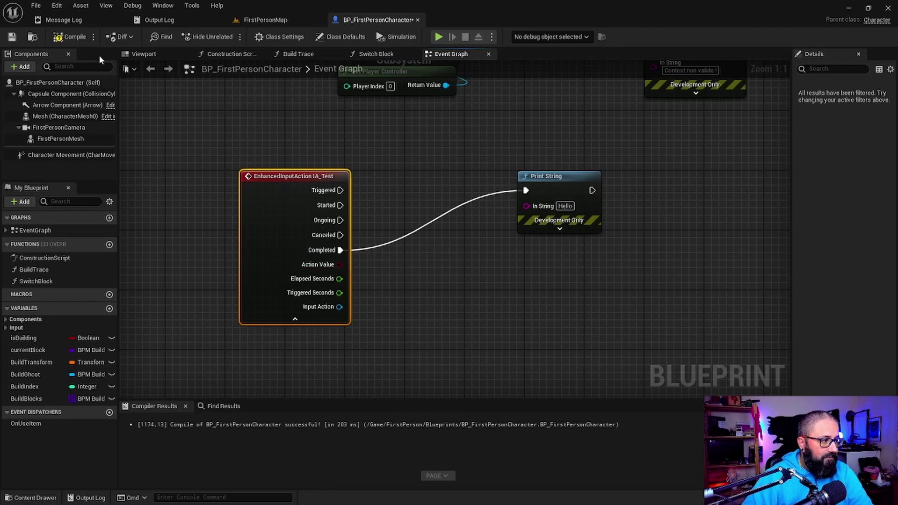
- Recompile, play-test to see 'Hello' printed once via Completed, then stop the session
{"action": "left_click", "coordinate": [71, 37]}
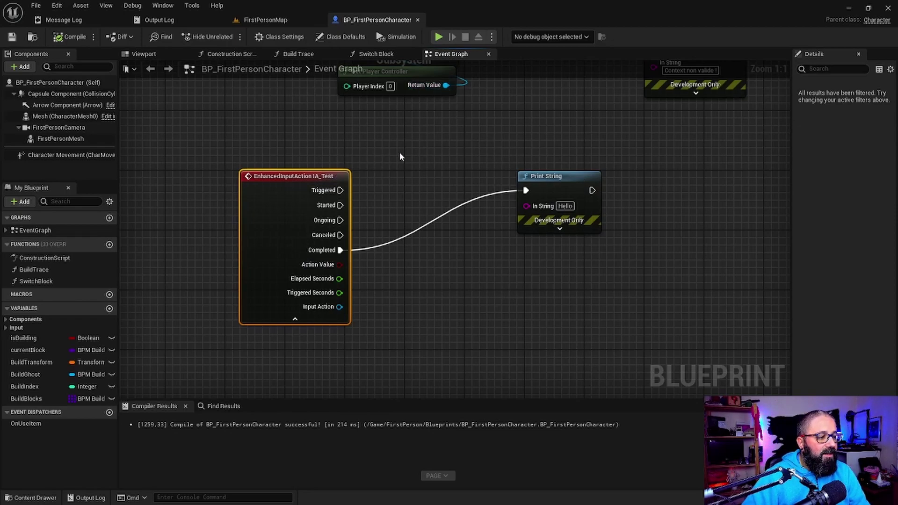
{"action": "left_click", "coordinate": [439, 38]}
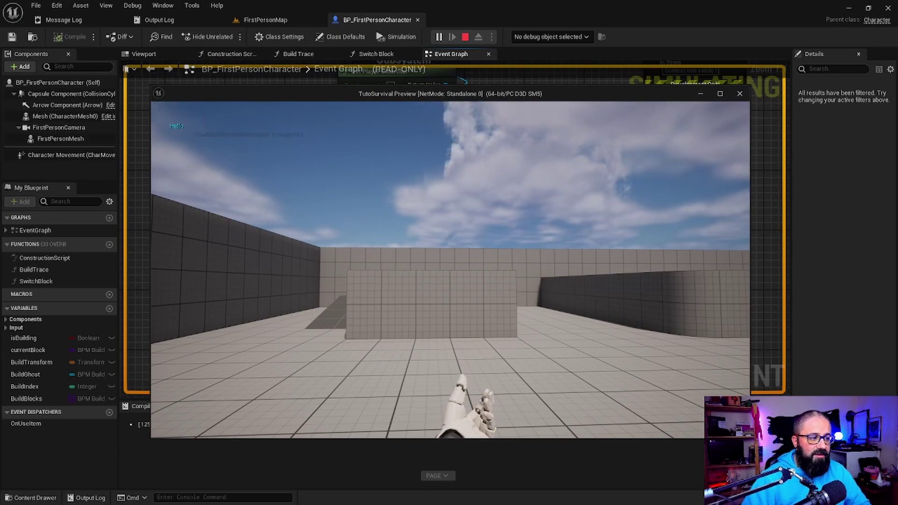
{"action": "key", "text": "Escape"}
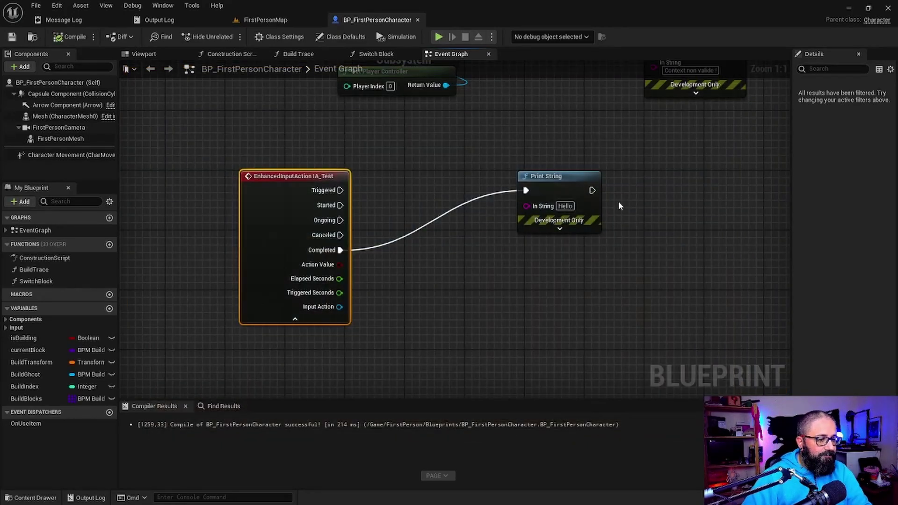
- Zoom out and drag Event BeginPlay and its node cluster to straighten the wires
{"action": "left_click_drag", "start_coordinate": [558, 185], "coordinate": [519, 215]}
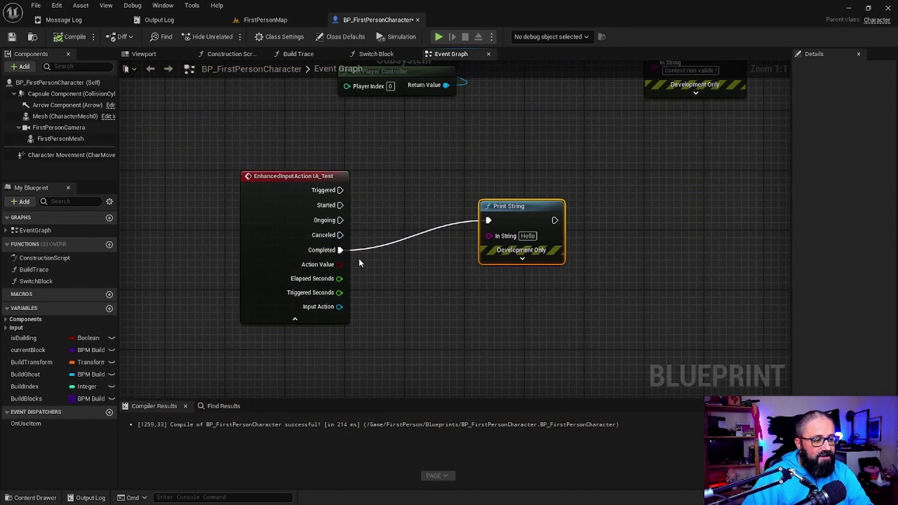
{"action": "scroll", "coordinate": [372, 204], "scroll_direction": "down", "scroll_amount": 2}
{"action": "scroll", "coordinate": [453, 196], "scroll_direction": "down", "scroll_amount": 2}
{"action": "right_click_drag", "start_coordinate": [453, 197], "coordinate": [320, 248]}
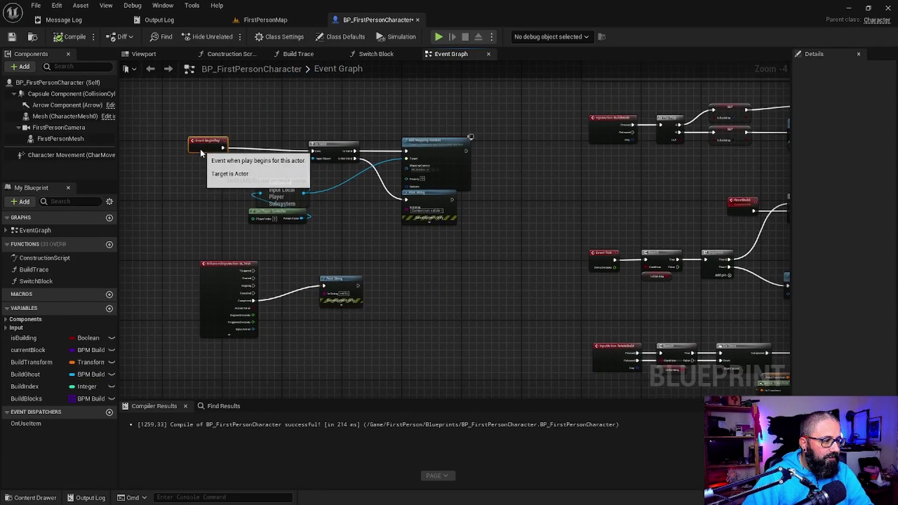
{"action": "left_click_drag", "start_coordinate": [207, 137], "coordinate": [477, 229]}
{"action": "left_click_drag", "start_coordinate": [335, 152], "coordinate": [212, 127]}
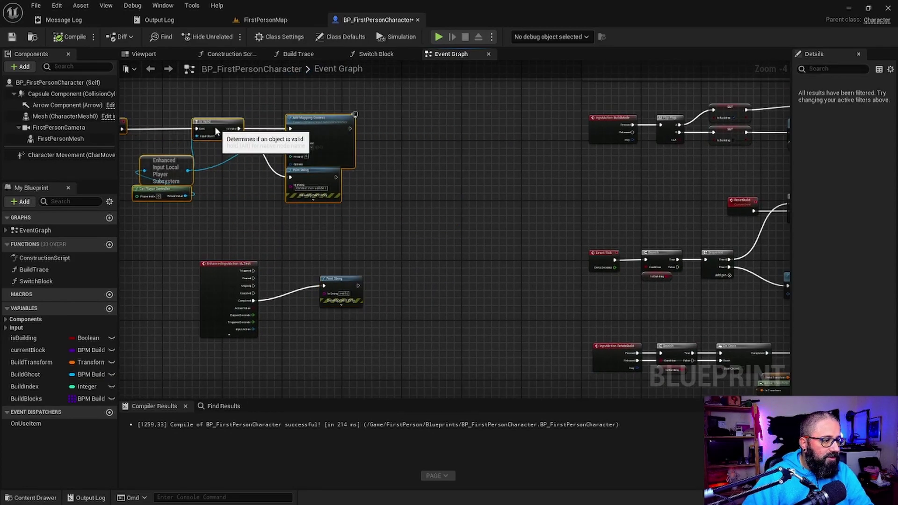
{"action": "left_click_drag", "start_coordinate": [172, 264], "coordinate": [369, 336]}
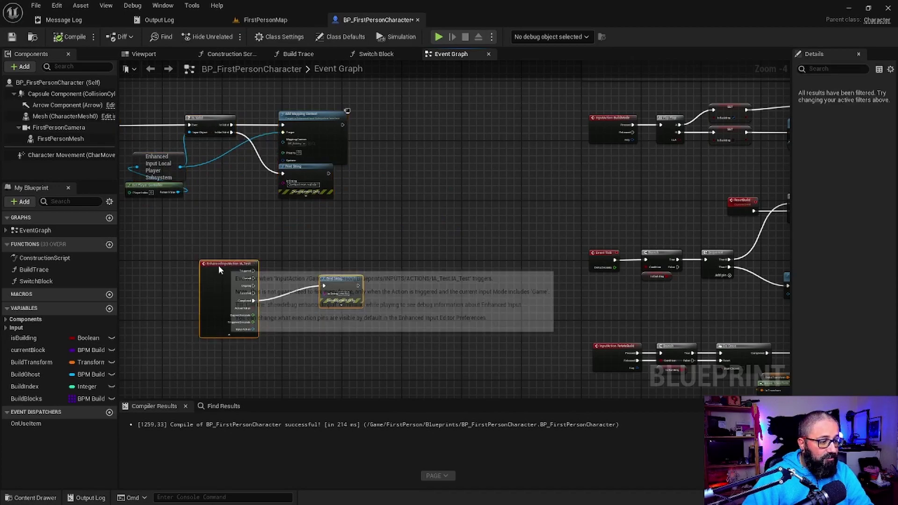
- Box-select IA_Test and Print String and move them beside InputAction BuildMode
{"action": "left_click_drag", "start_coordinate": [222, 269], "coordinate": [348, 235]}
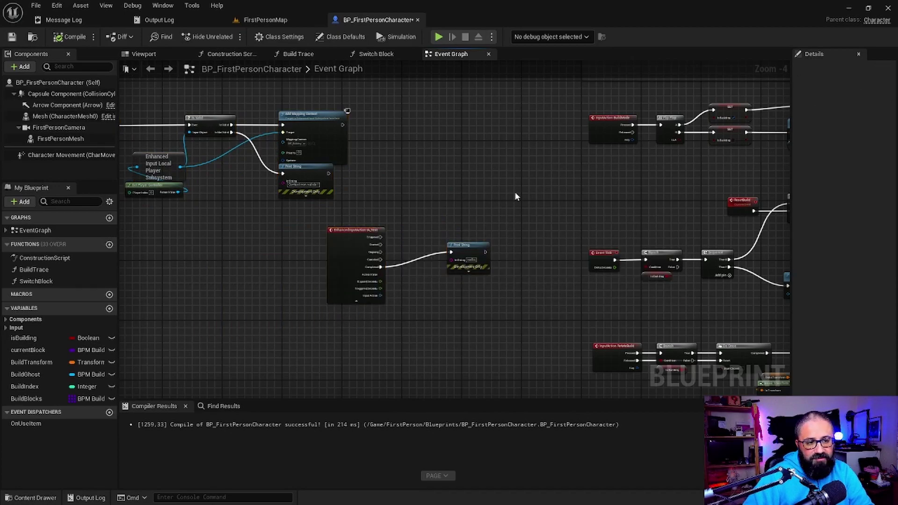
{"action": "right_click_drag", "start_coordinate": [515, 197], "coordinate": [403, 228]}
{"action": "left_click", "coordinate": [355, 310]}
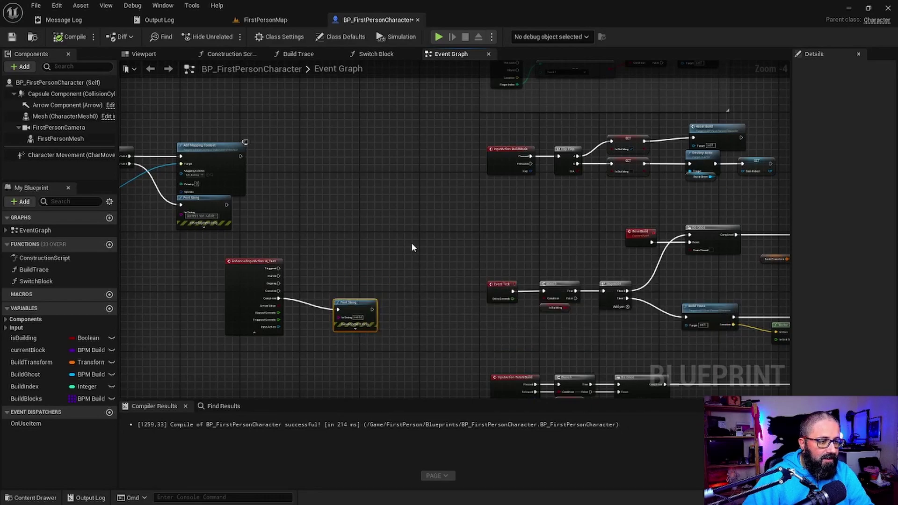
{"action": "left_click_drag", "start_coordinate": [190, 272], "coordinate": [356, 327]}
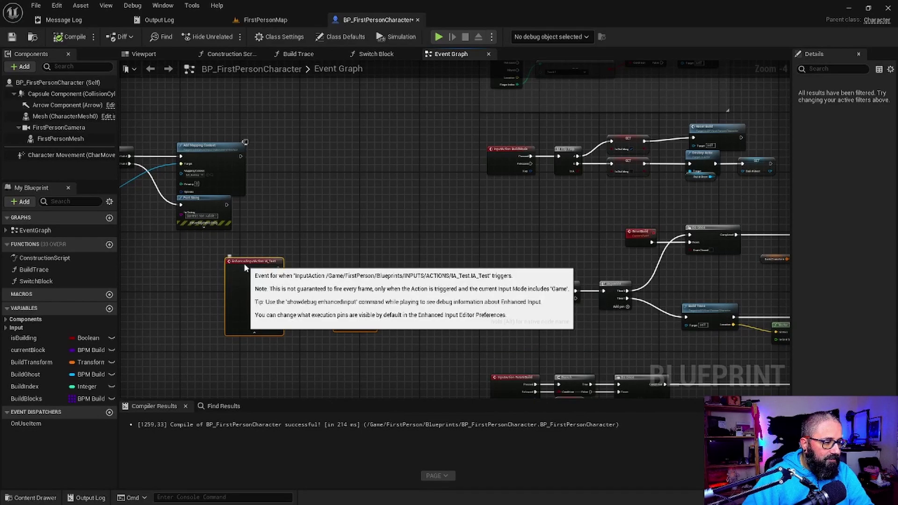
{"action": "left_click_drag", "start_coordinate": [255, 261], "coordinate": [381, 162]}
{"action": "scroll", "coordinate": [519, 208], "scroll_direction": "up", "scroll_amount": 5}
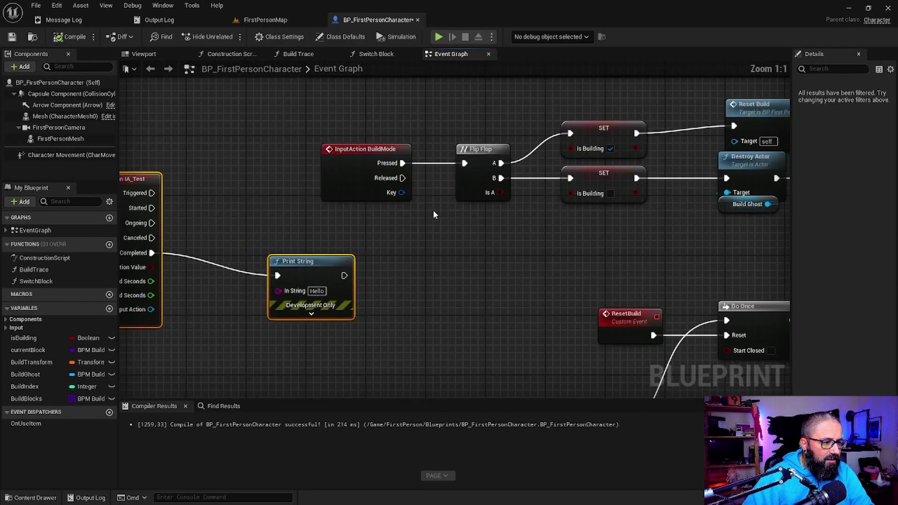
{"action": "right_click_drag", "start_coordinate": [428, 235], "coordinate": [529, 237]}
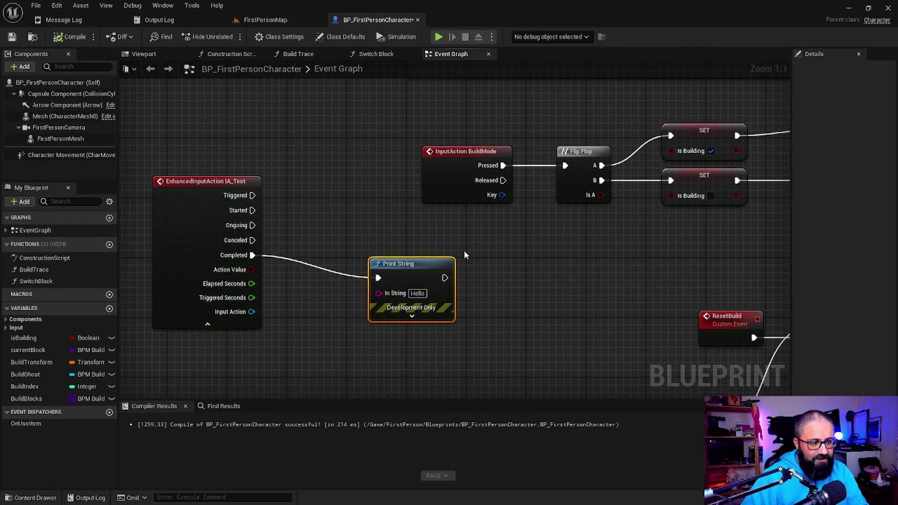
- Delete Print String and feed the Flip Flop from IA_Test's Completed instead of BuildMode's Pressed
{"action": "key", "text": "Delete"}
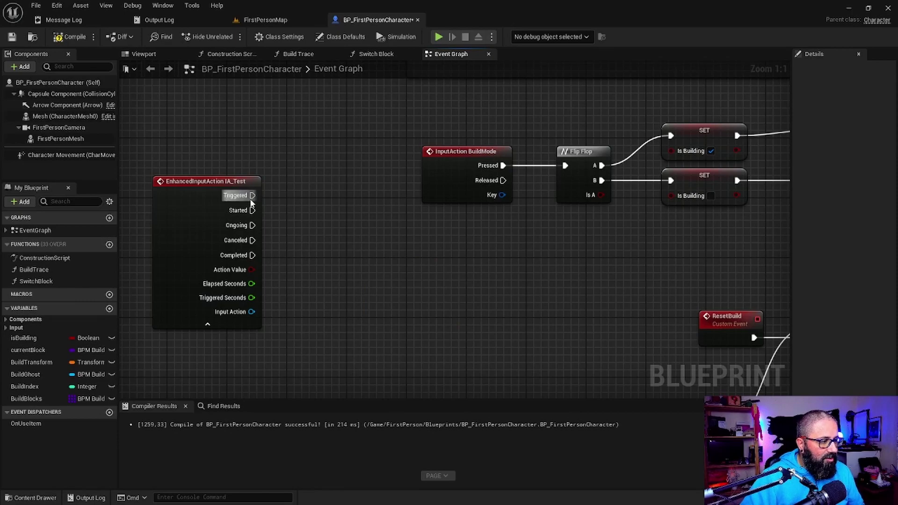
{"action": "left_click_drag", "start_coordinate": [449, 162], "coordinate": [322, 109]}
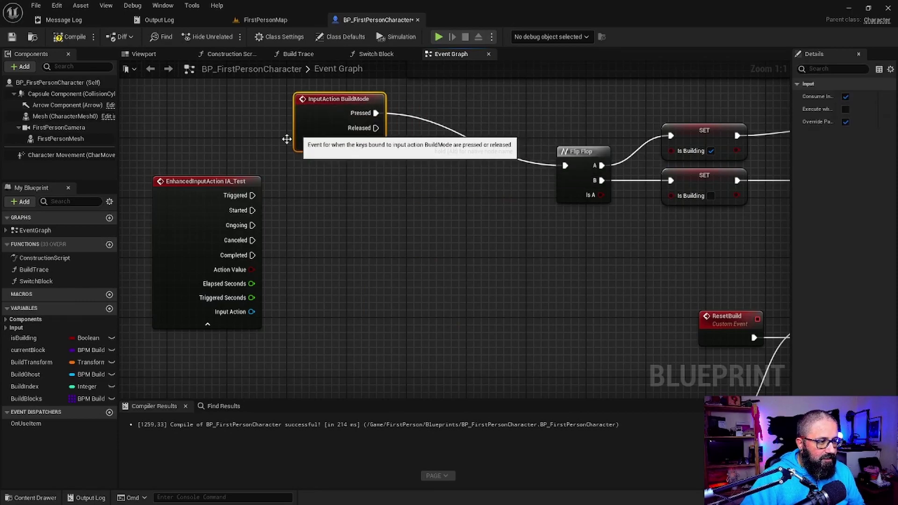
{"action": "left_click_drag", "start_coordinate": [199, 187], "coordinate": [325, 202]}
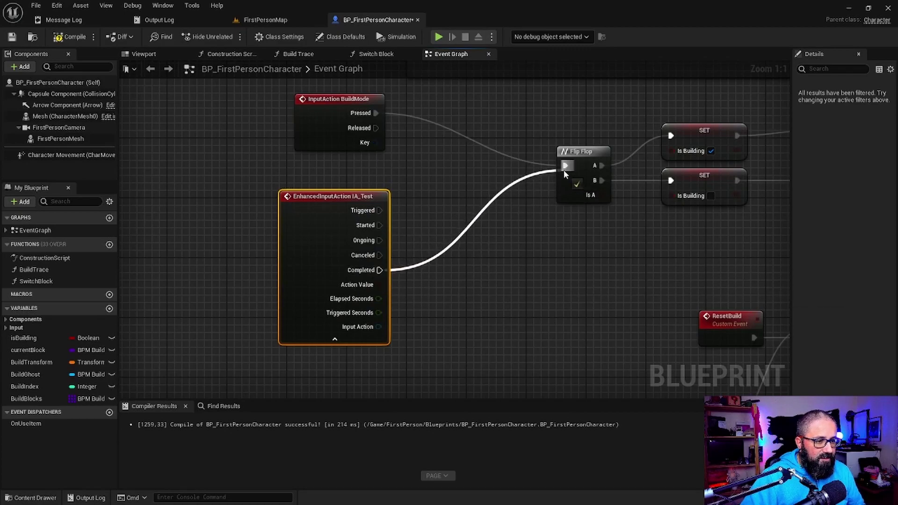
{"action": "left_click_drag", "start_coordinate": [380, 270], "coordinate": [564, 166]}
{"action": "left_click", "coordinate": [375, 113], "text": "alt"}
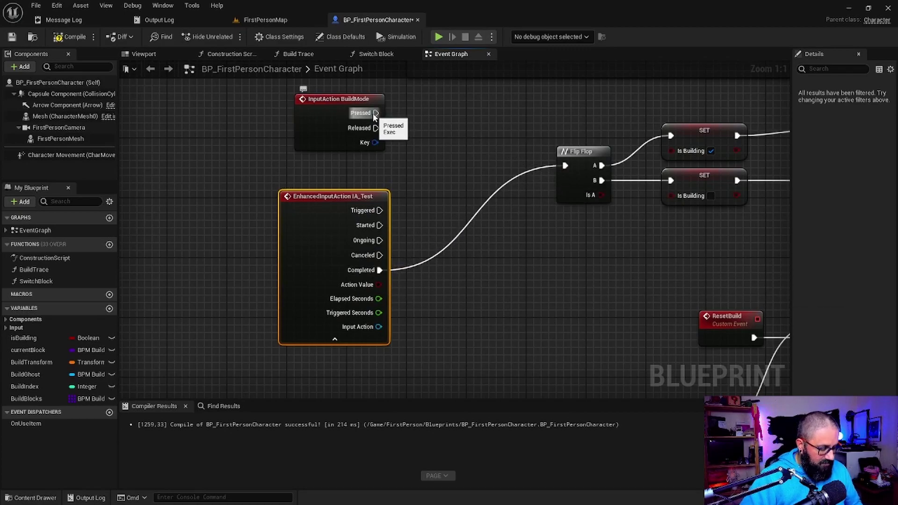
- Compile and play-test, pressing B to show the green build preview, then stop
{"action": "left_click", "coordinate": [69, 37]}
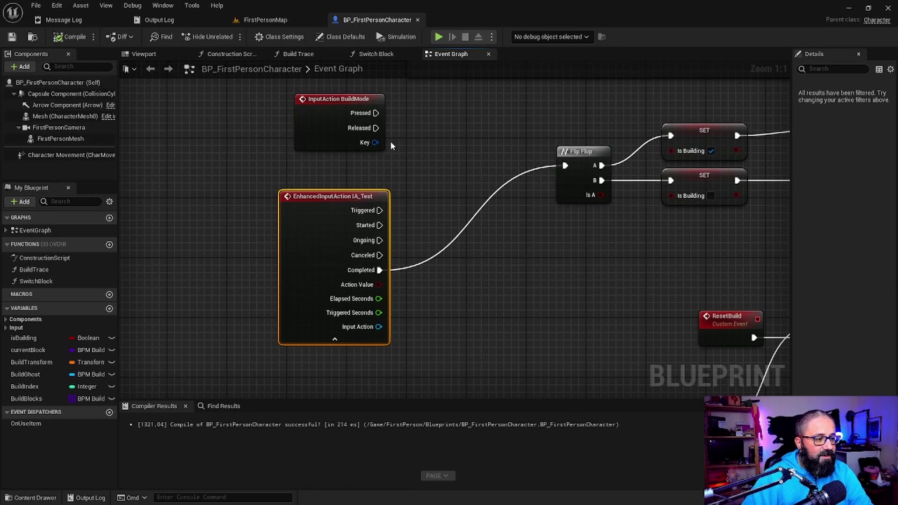
{"action": "left_click", "coordinate": [437, 37]}
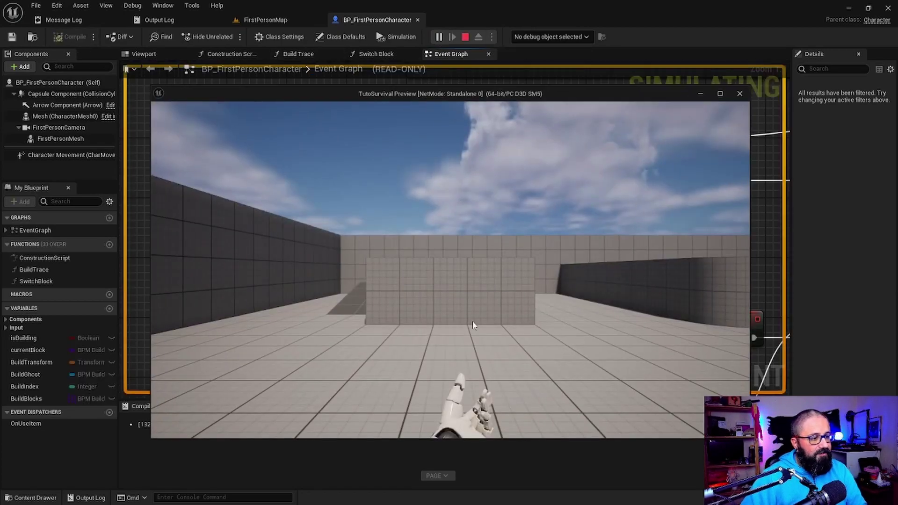
{"action": "key", "text": "b"}
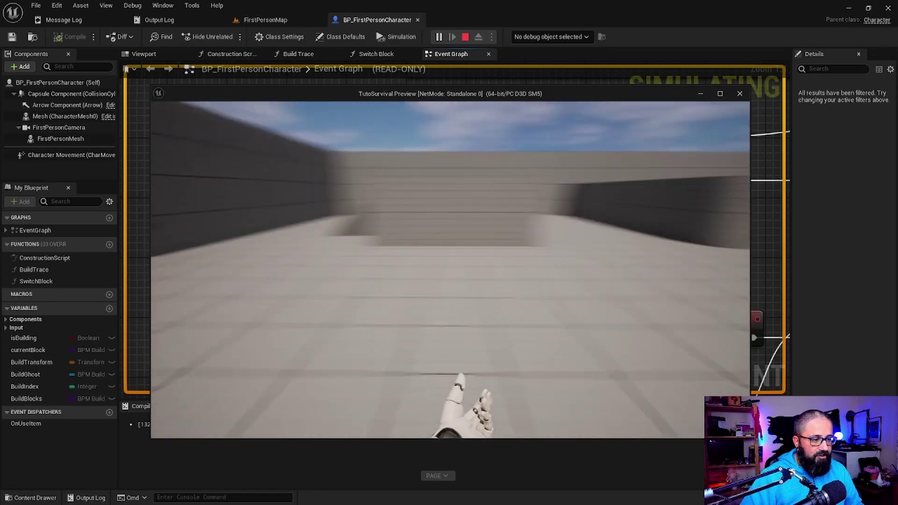
{"action": "key", "text": "Escape"}
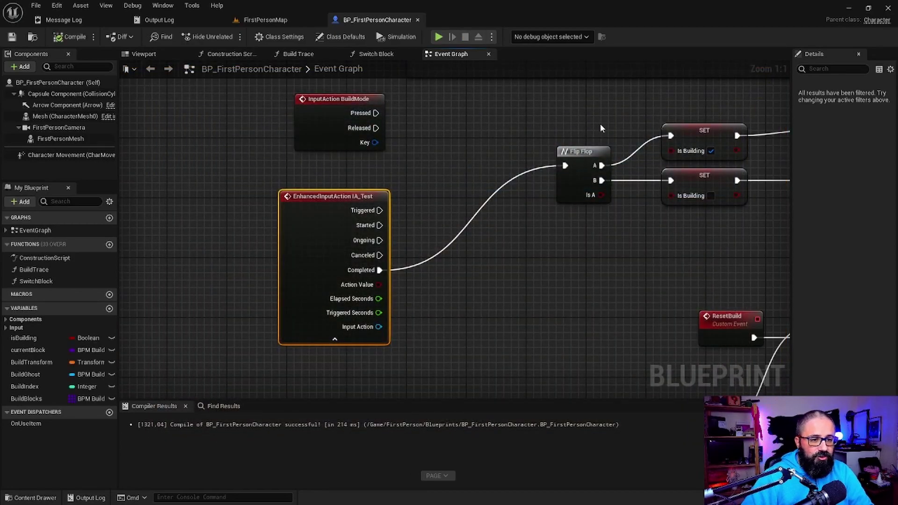
{"action": "scroll", "coordinate": [600, 124], "scroll_direction": "down", "scroll_amount": 5}
- Delete the IA_Test event, rewire BuildMode's Pressed into the Flip Flop, and compile with F7
{"action": "left_click_drag", "start_coordinate": [339, 165], "coordinate": [670, 225]}
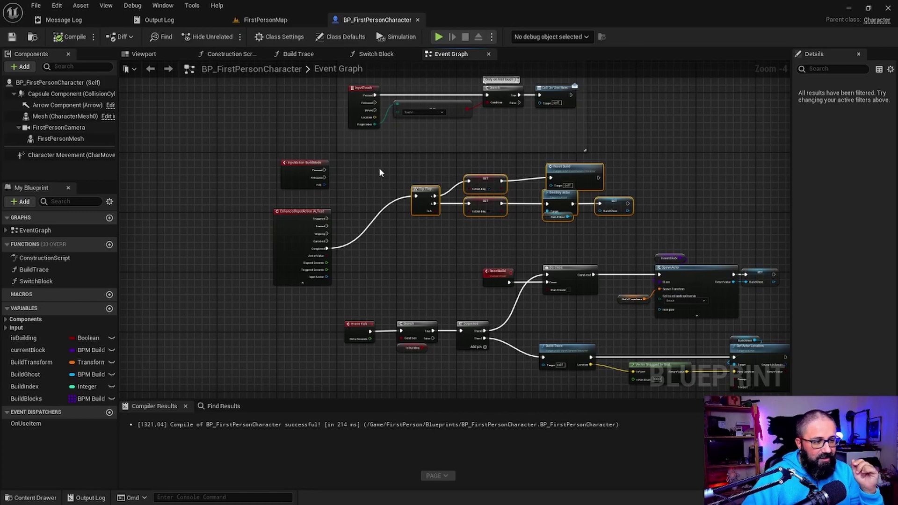
{"action": "right_click_drag", "start_coordinate": [331, 217], "coordinate": [360, 201]}
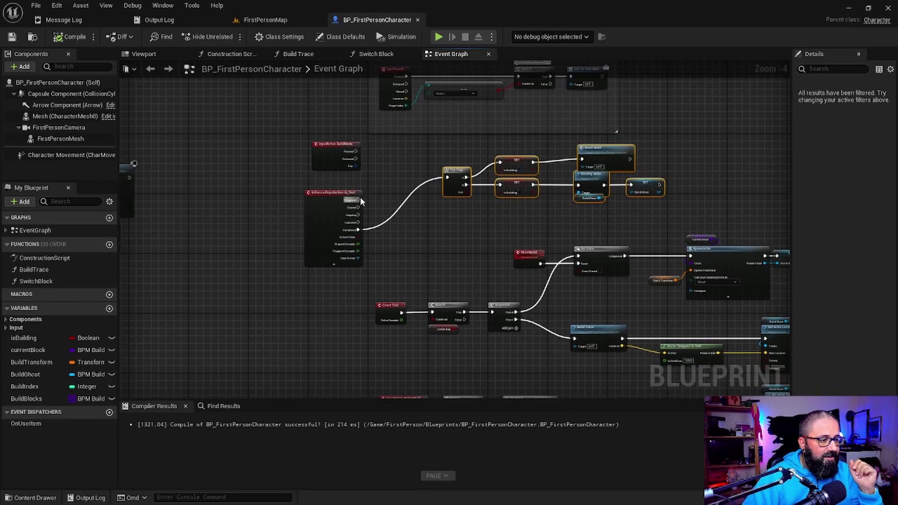
{"action": "scroll", "coordinate": [360, 201], "scroll_direction": "up", "scroll_amount": 5}
{"action": "left_click", "coordinate": [289, 221]}
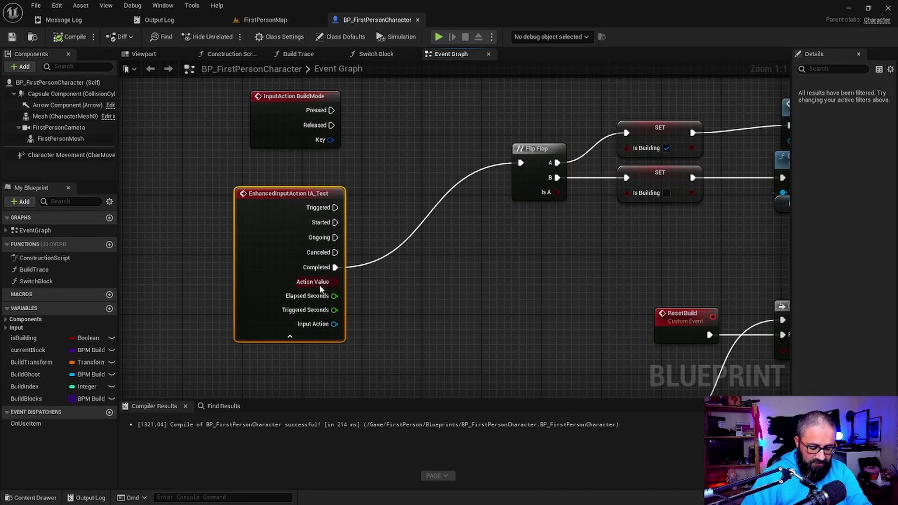
{"action": "key", "text": "Delete"}
{"action": "mouse_move", "coordinate": [331, 110]}
{"action": "left_mouse_down"}
{"action": "mouse_move", "coordinate": [493, 179]}
{"action": "mouse_move", "coordinate": [520, 162]}
{"action": "mouse_move", "coordinate": [317, 126]}
{"action": "mouse_move", "coordinate": [358, 155]}
{"action": "left_mouse_up"}
{"action": "key", "text": "F7"}
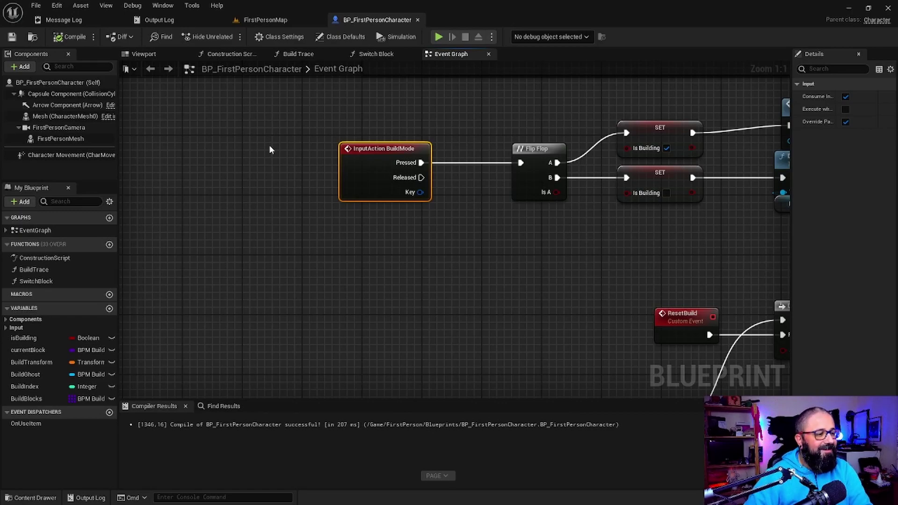
{"action": "right_click_drag", "start_coordinate": [532, 229], "coordinate": [411, 246]}
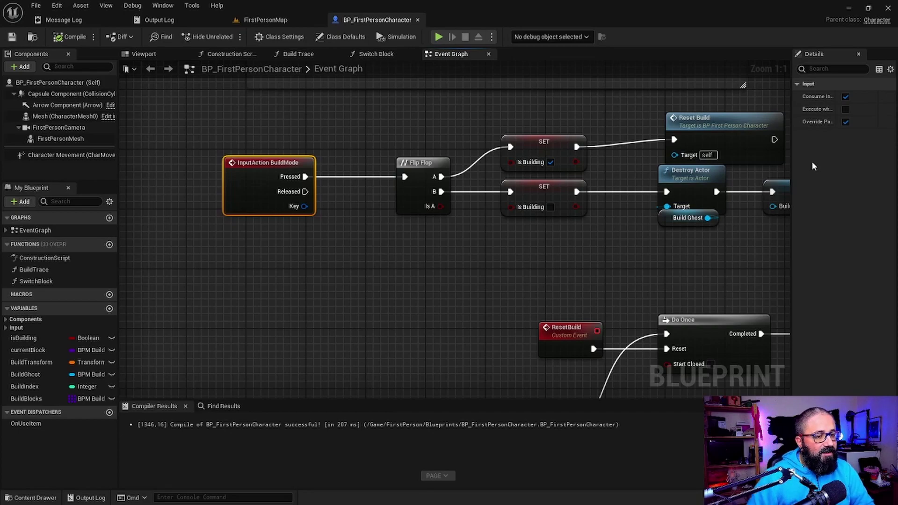
{"action": "left_click_drag", "start_coordinate": [769, 124], "coordinate": [761, 125]}
{"action": "left_click", "coordinate": [726, 246]}
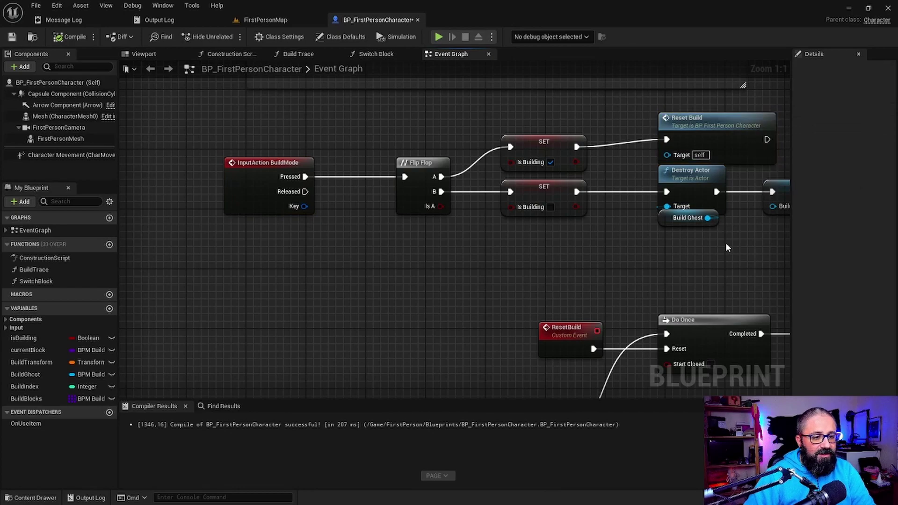